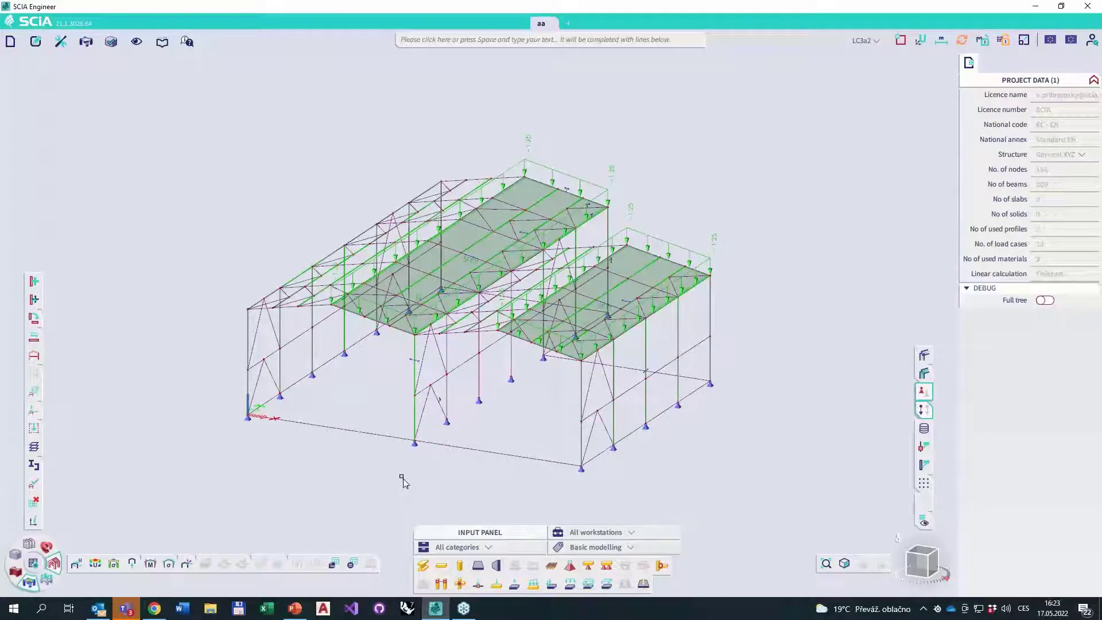
- Search the available commands for "be" and review the matching commands with their shortcuts
{"action": "left_click", "coordinate": [675, 44]}
{"action": "type", "text": "be"}
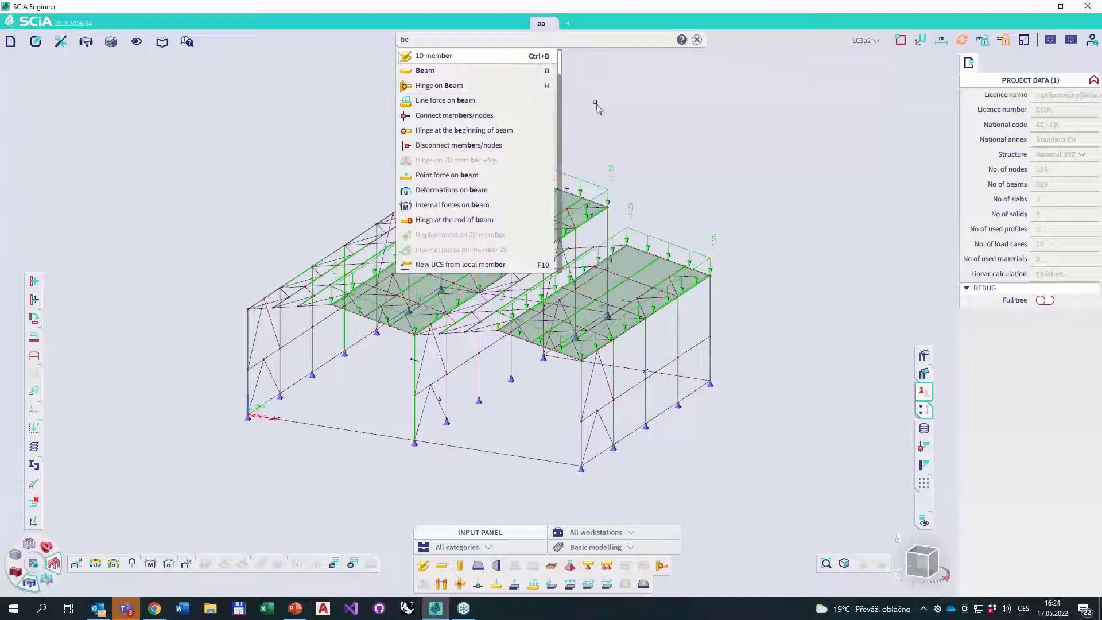
{"action": "left_click", "coordinate": [642, 142]}
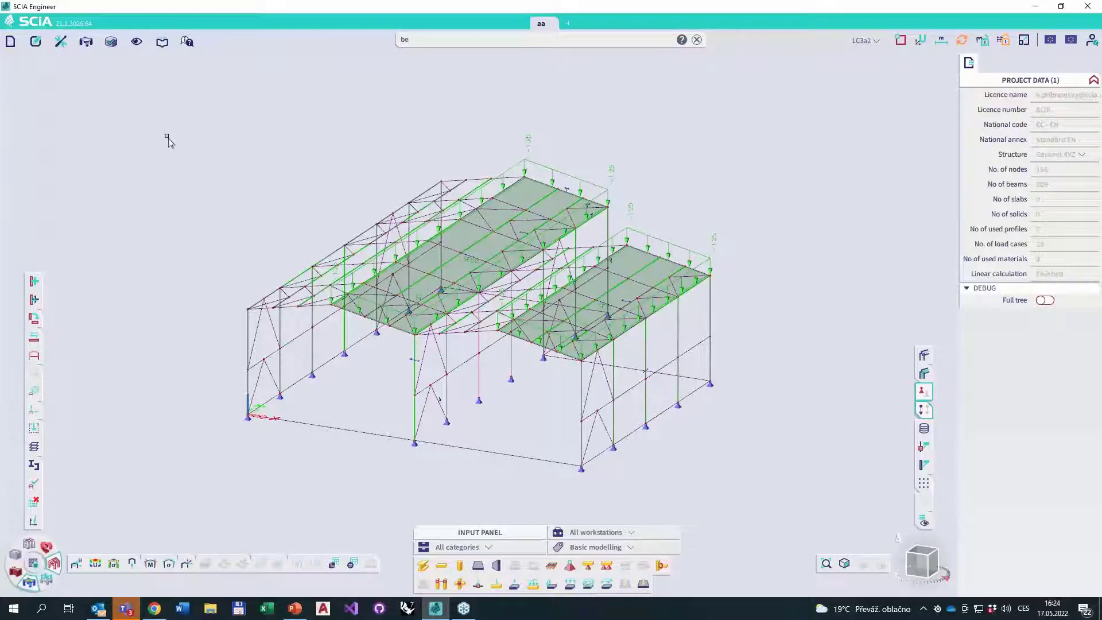
{"action": "left_click", "coordinate": [432, 45]}
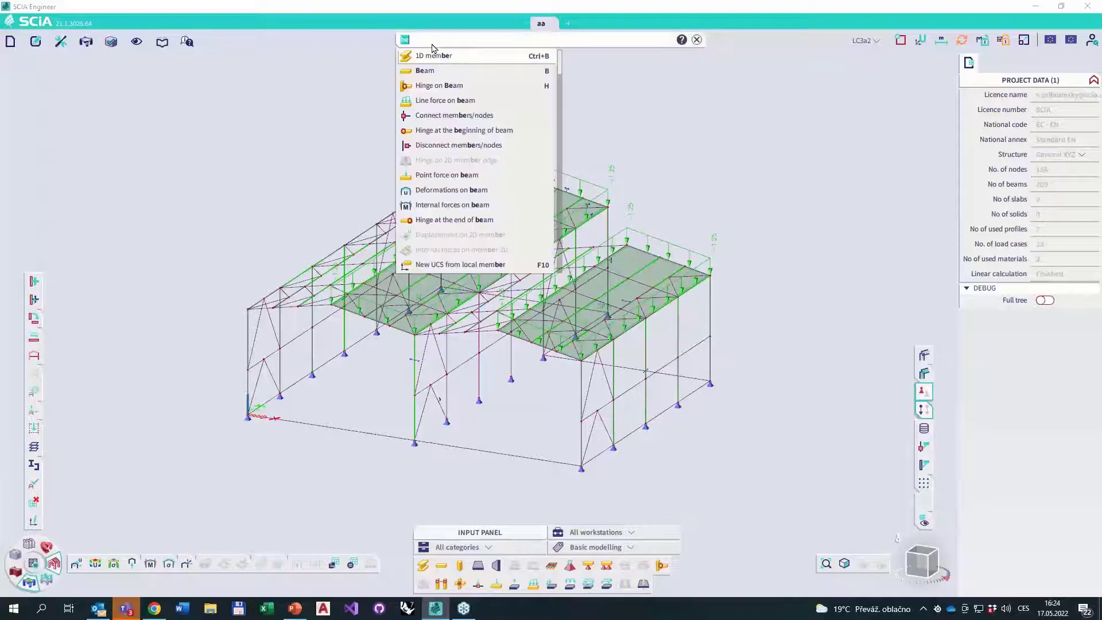
{"action": "mouse_move", "coordinate": [543, 60]}
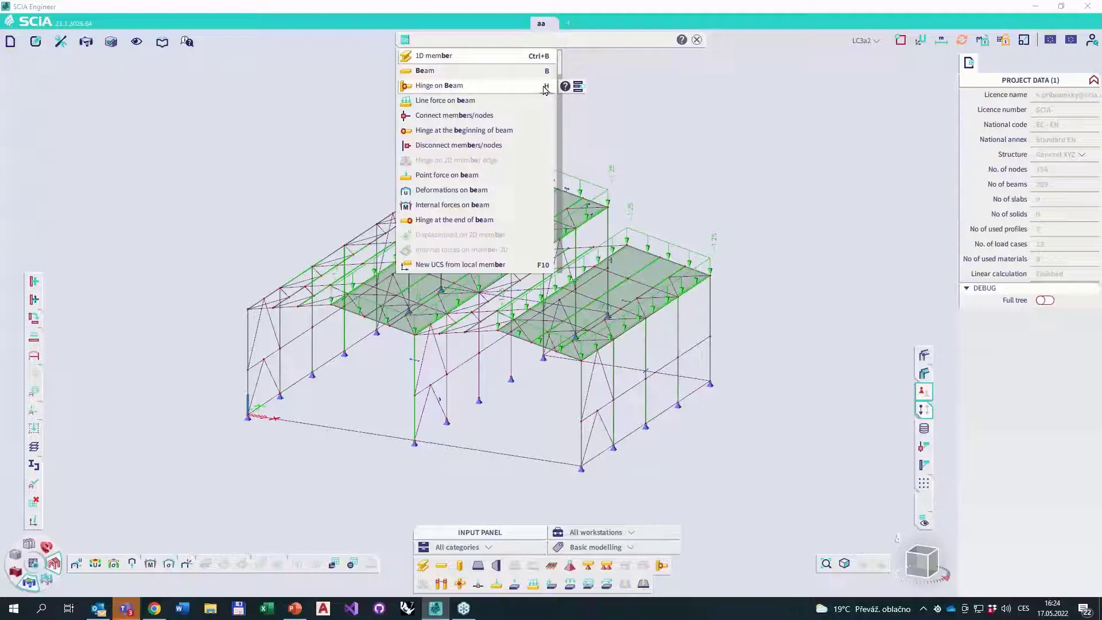
{"action": "left_click", "coordinate": [298, 150]}
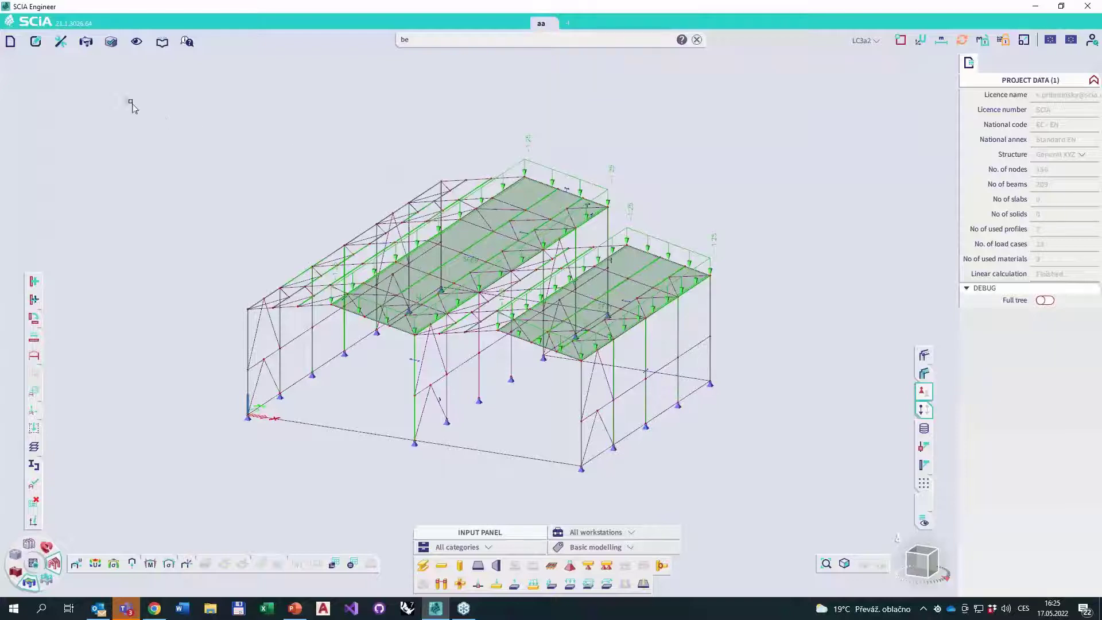
- Assign the shortcut Ctrl+I to the Input table command
{"action": "left_click", "coordinate": [60, 41]}
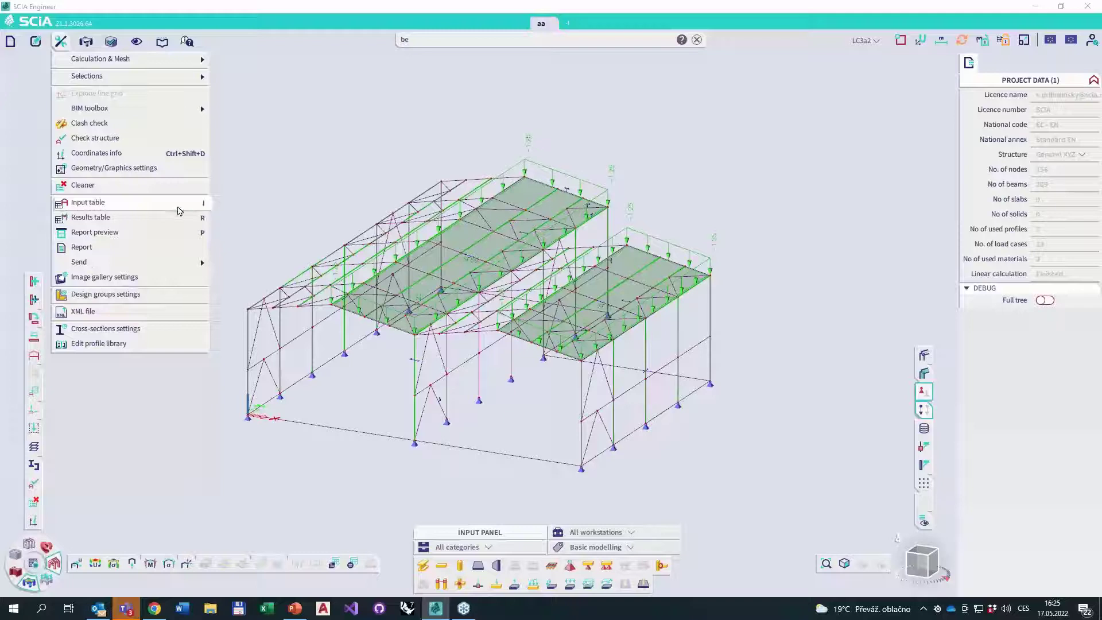
{"action": "left_click", "coordinate": [202, 208]}
{"action": "key", "text": "ctrl+i"}
{"action": "key", "text": "Return"}
{"action": "left_click", "coordinate": [175, 412]}
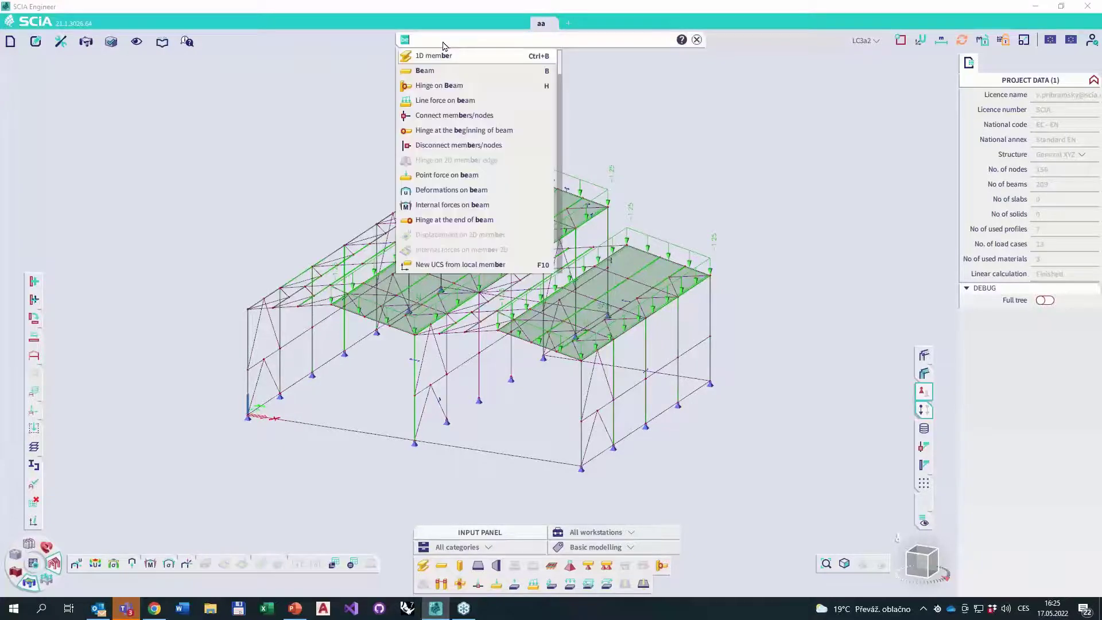
- Add the Beam command from the search results to the vertical toolbar and remove it again
{"action": "mouse_move", "coordinate": [407, 55]}
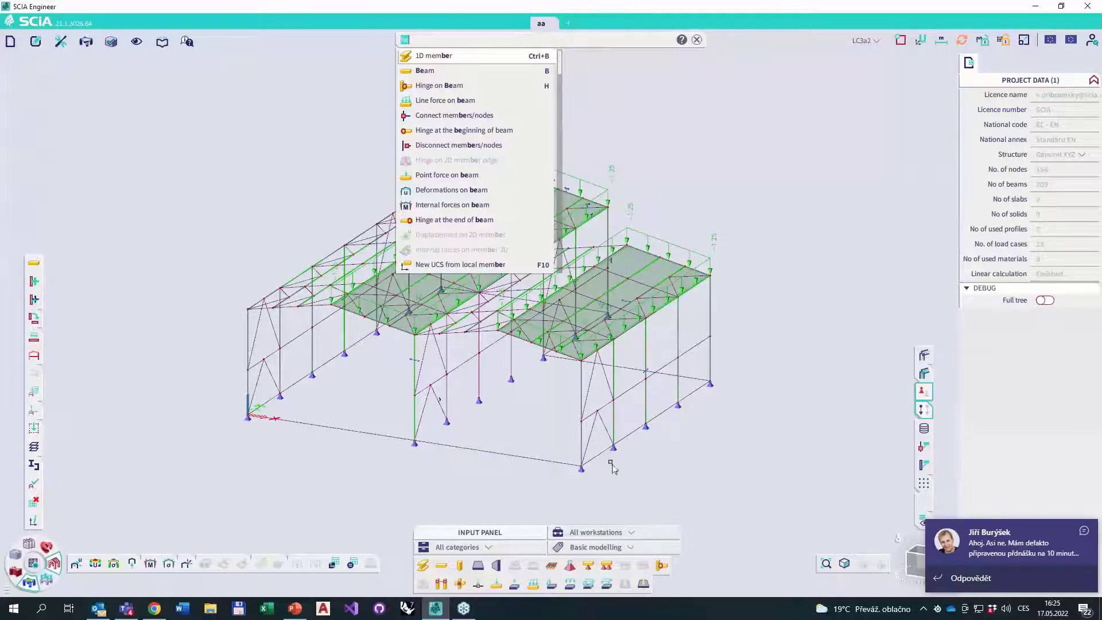
{"action": "left_click", "coordinate": [1083, 530]}
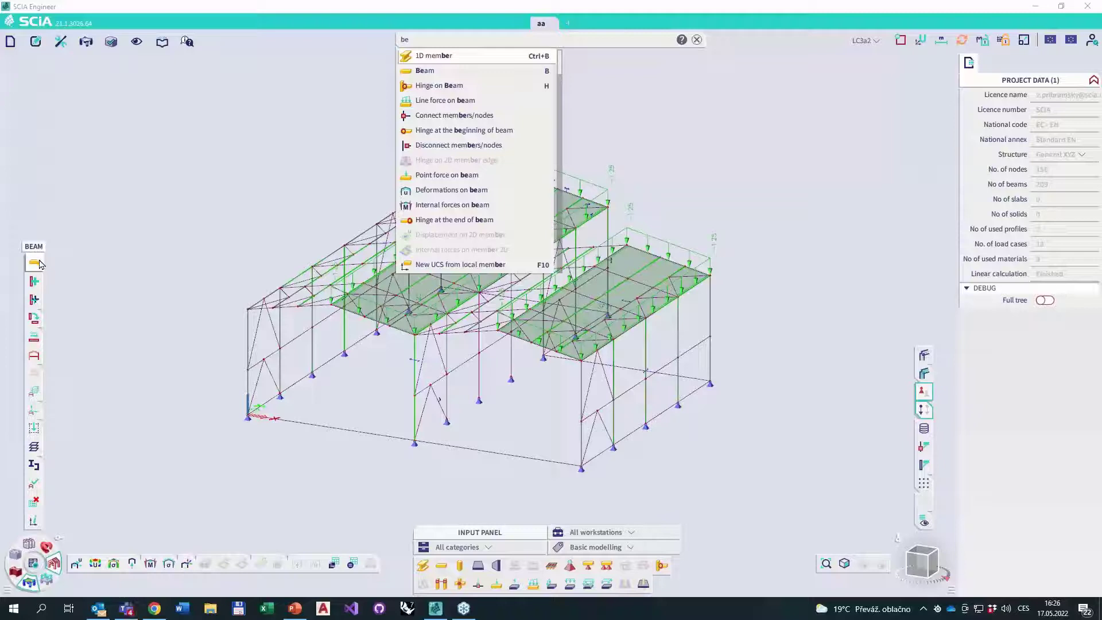
{"action": "mouse_move", "coordinate": [38, 265]}
{"action": "left_mouse_down"}
{"action": "mouse_move", "coordinate": [35, 360]}
{"action": "mouse_move", "coordinate": [35, 339]}
{"action": "mouse_move", "coordinate": [277, 570]}
{"action": "mouse_move", "coordinate": [132, 333]}
{"action": "mouse_move", "coordinate": [84, 299]}
{"action": "mouse_move", "coordinate": [34, 339]}
{"action": "mouse_move", "coordinate": [59, 292]}
{"action": "mouse_move", "coordinate": [35, 251]}
{"action": "left_mouse_up"}
{"action": "left_click", "coordinate": [78, 265]}
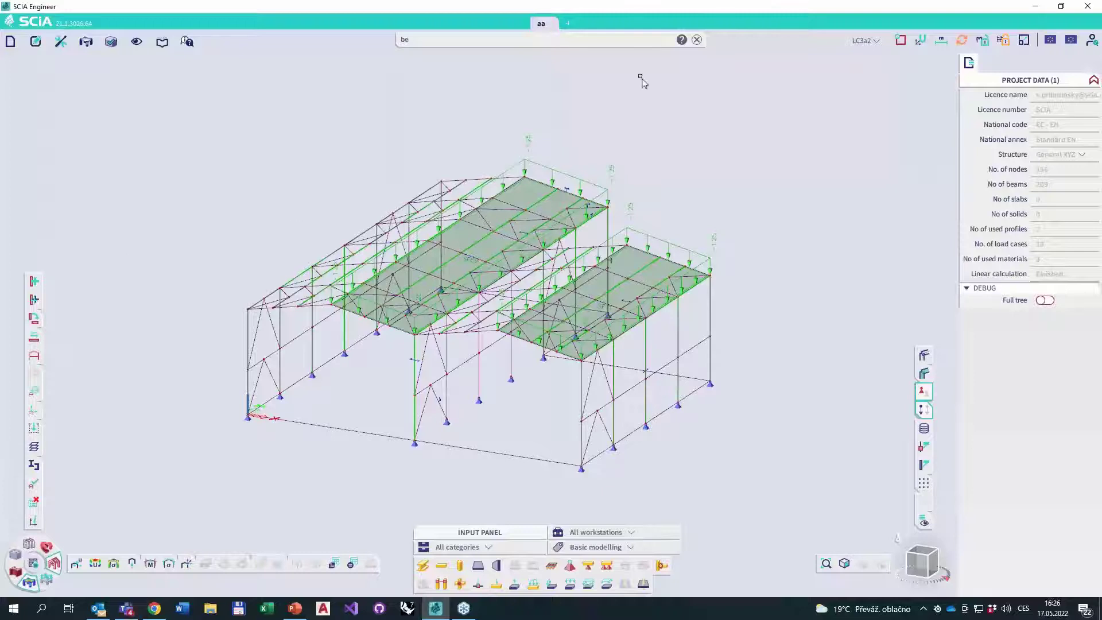
{"action": "left_click", "coordinate": [60, 41]}
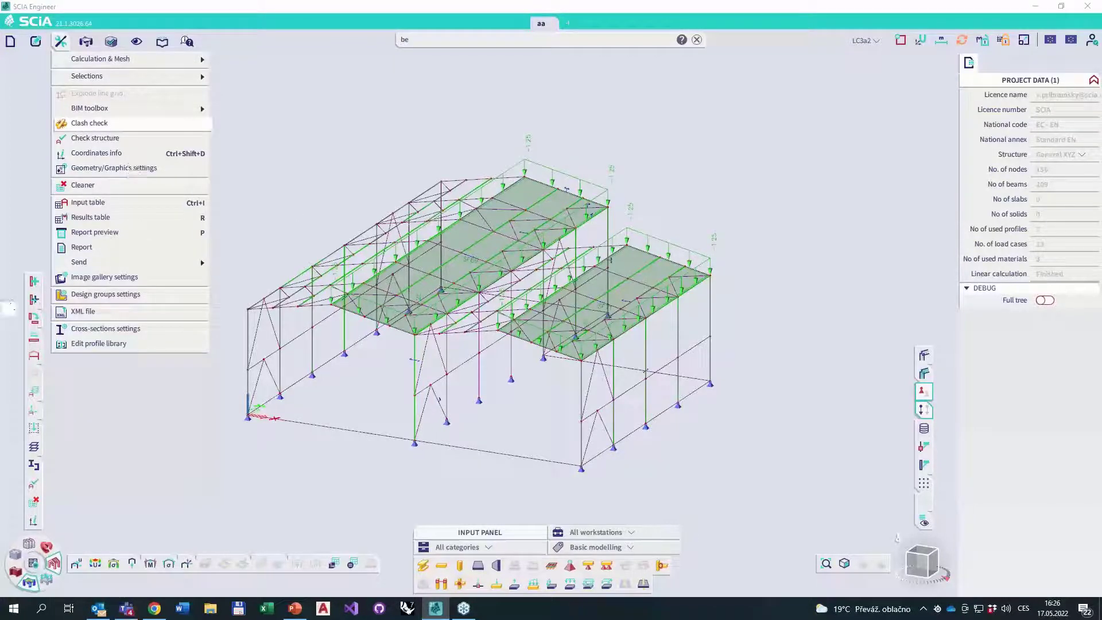
{"action": "left_click", "coordinate": [109, 231]}
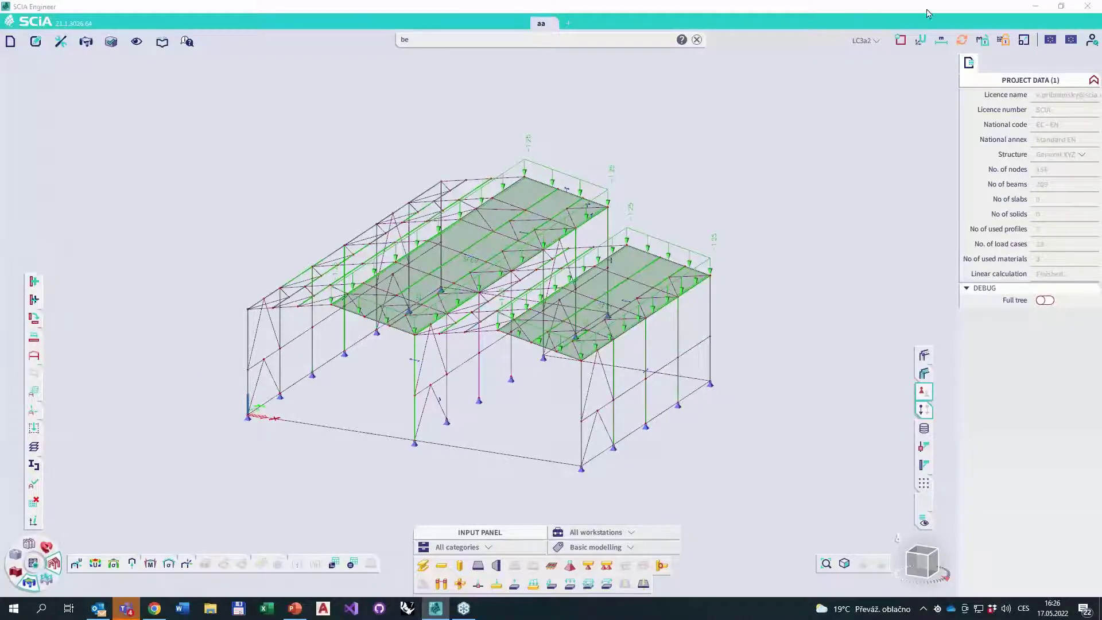
{"action": "left_click", "coordinate": [924, 44]}
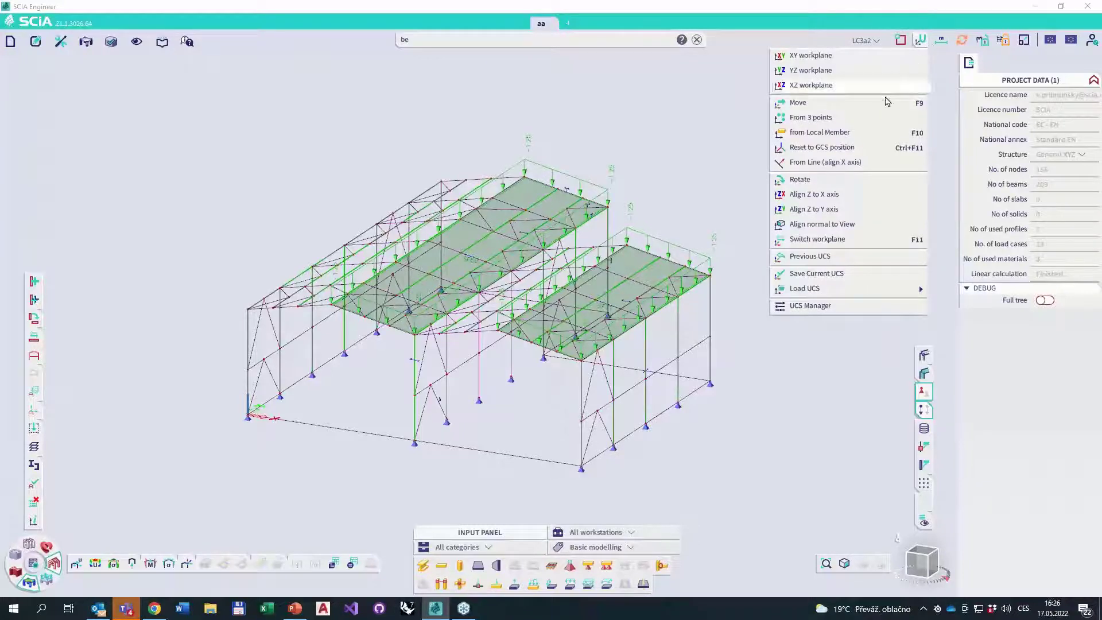
{"action": "left_click", "coordinate": [848, 131]}
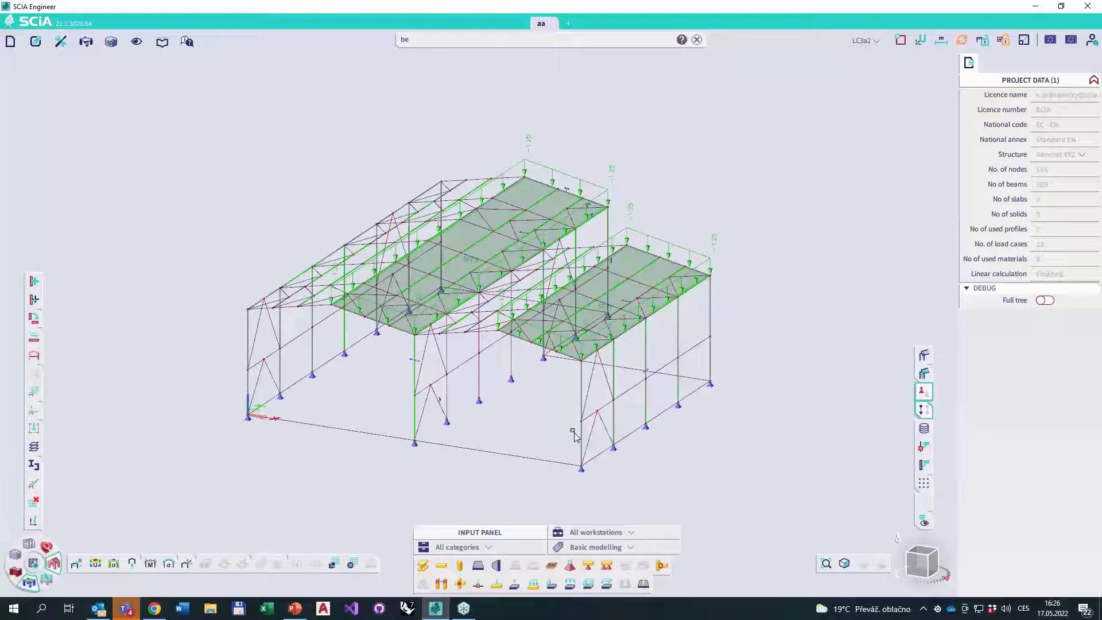
- Select the roof bracing diagonals in the front bays of the higher roof one by one, and clear the selection
{"action": "right_click_drag", "start_coordinate": [402, 270], "coordinate": [420, 386], "text": "ctrl"}
{"action": "left_click", "coordinate": [382, 453]}
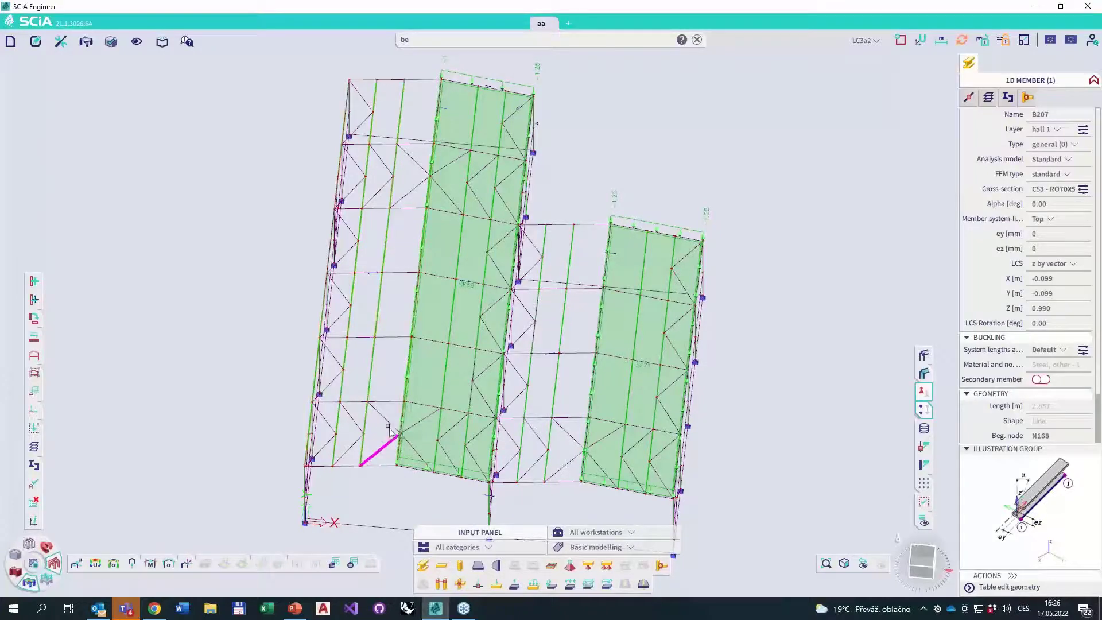
{"action": "scroll", "coordinate": [388, 427], "scroll_direction": "up", "scroll_amount": 5}
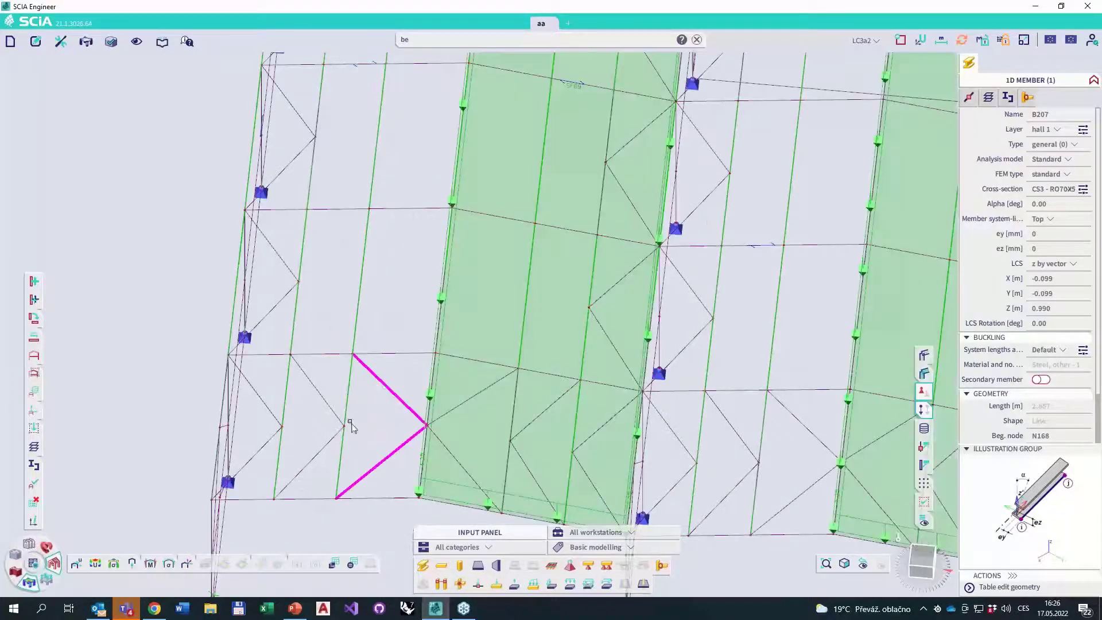
{"action": "left_click", "coordinate": [317, 453]}
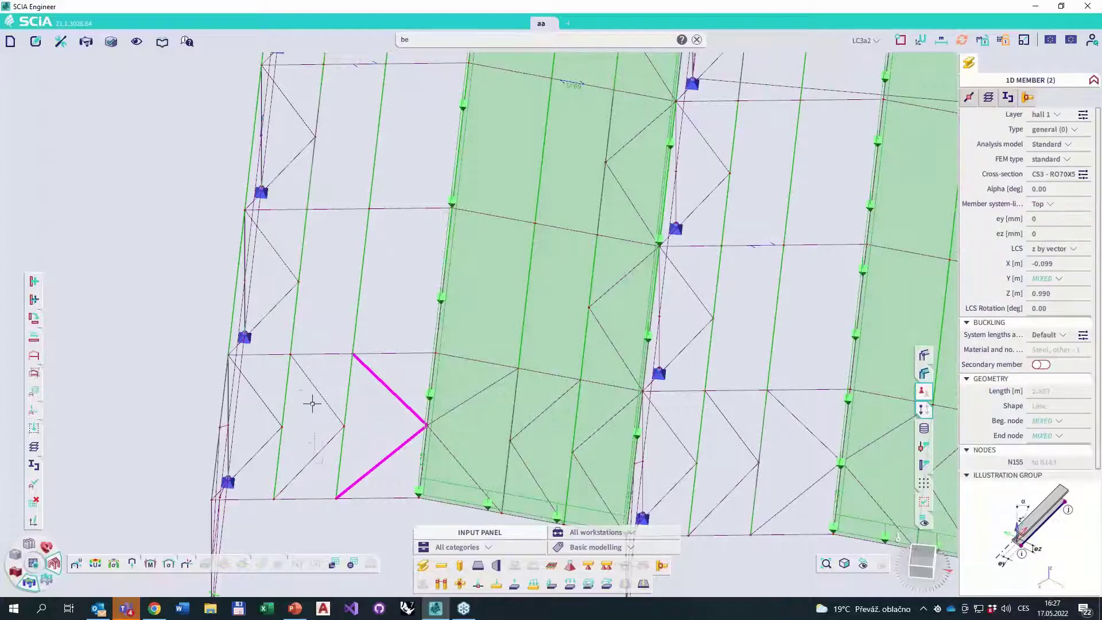
{"action": "left_click", "coordinate": [254, 457]}
{"action": "left_click", "coordinate": [268, 411]}
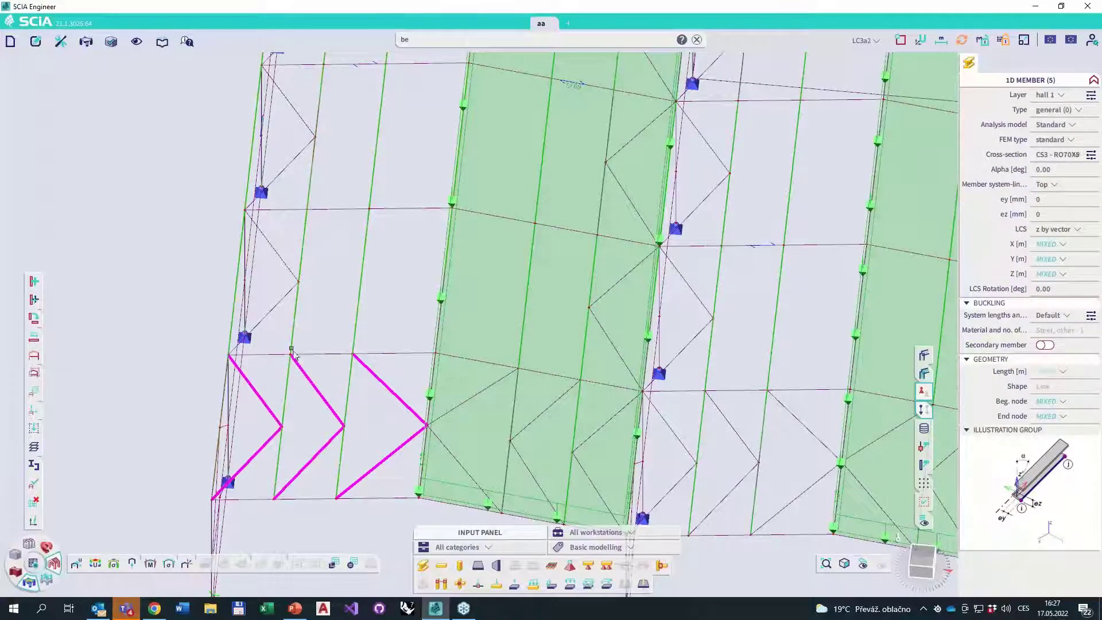
{"action": "left_click", "coordinate": [273, 248]}
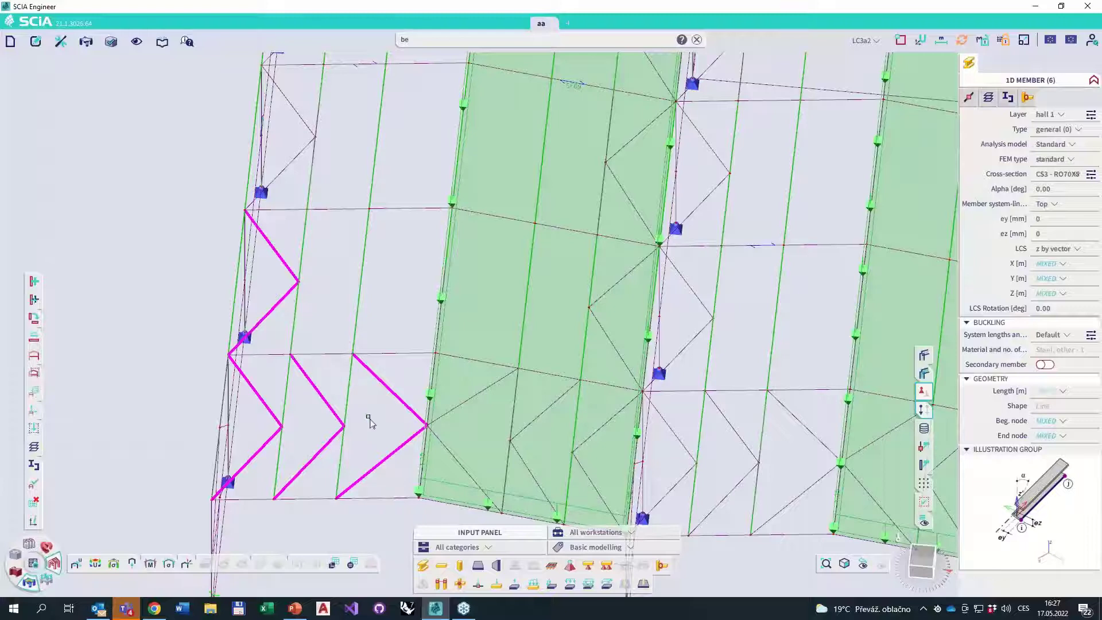
{"action": "key", "text": "Escape"}
- Select one roof bracing diagonal and expand the selection to all members with its cross-section CS3 - RO70X5
{"action": "left_click", "coordinate": [402, 401]}
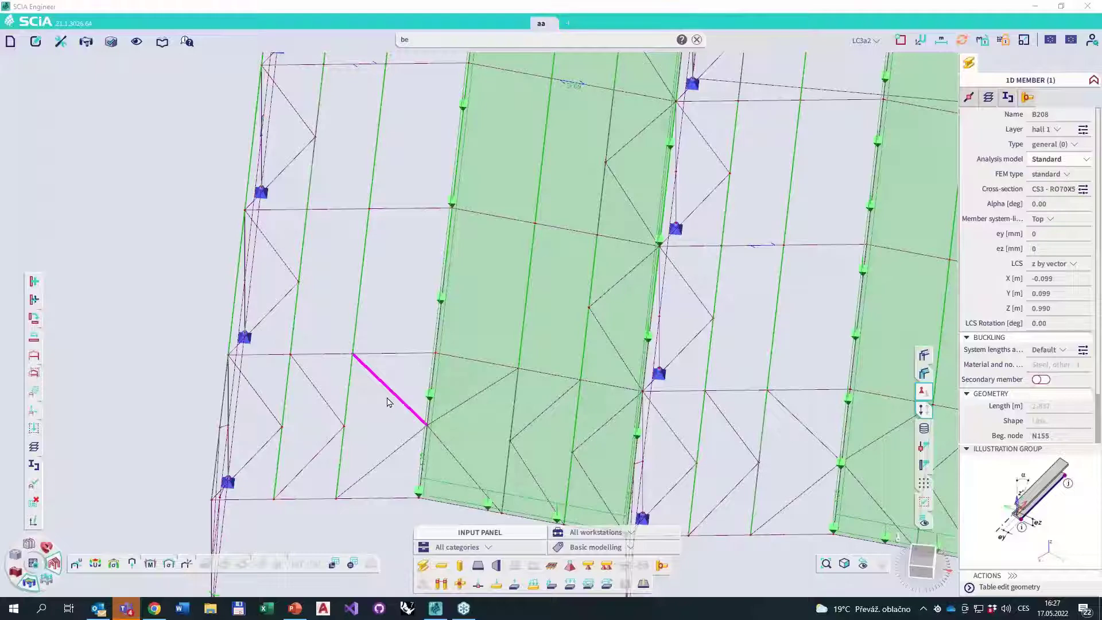
{"action": "scroll", "coordinate": [395, 400], "scroll_direction": "down", "scroll_amount": 2}
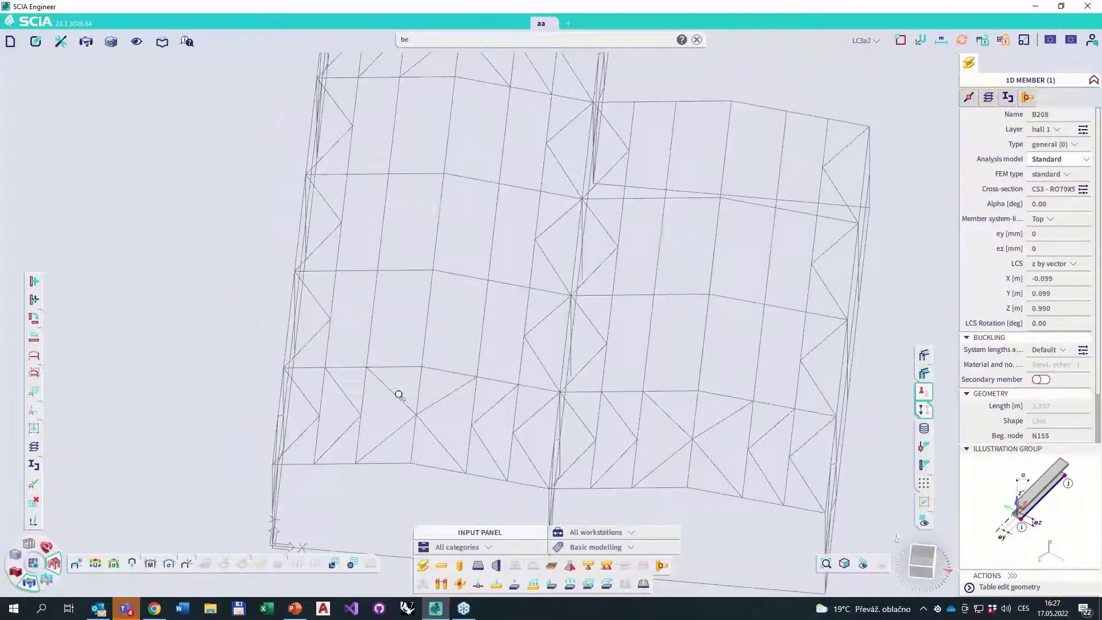
{"action": "scroll", "coordinate": [344, 374], "scroll_direction": "down", "scroll_amount": 2}
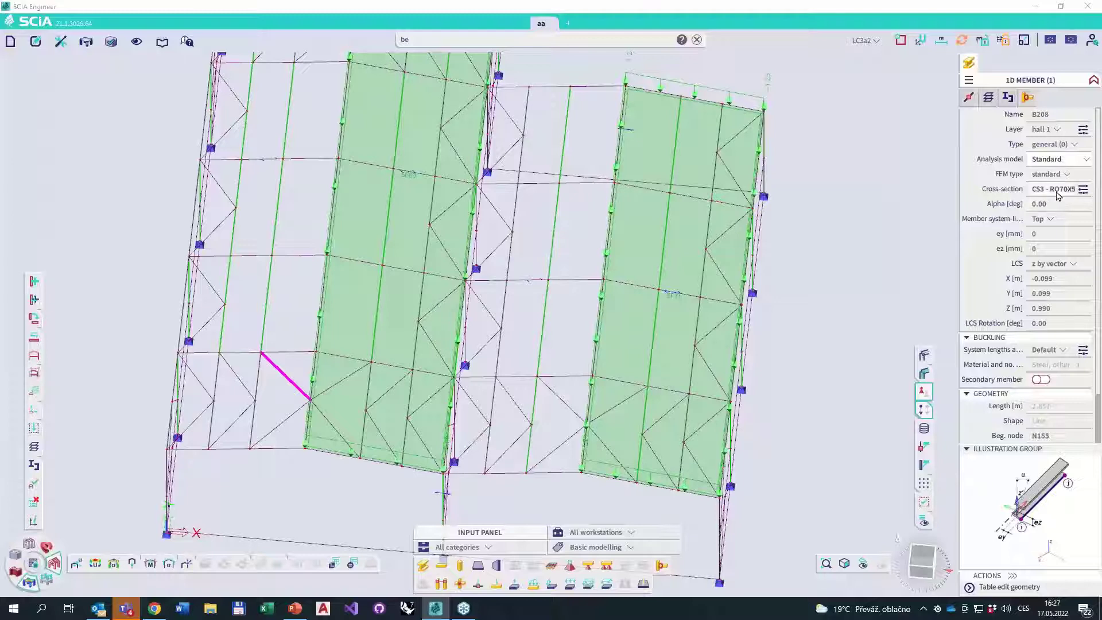
{"action": "mouse_move", "coordinate": [1047, 192]}
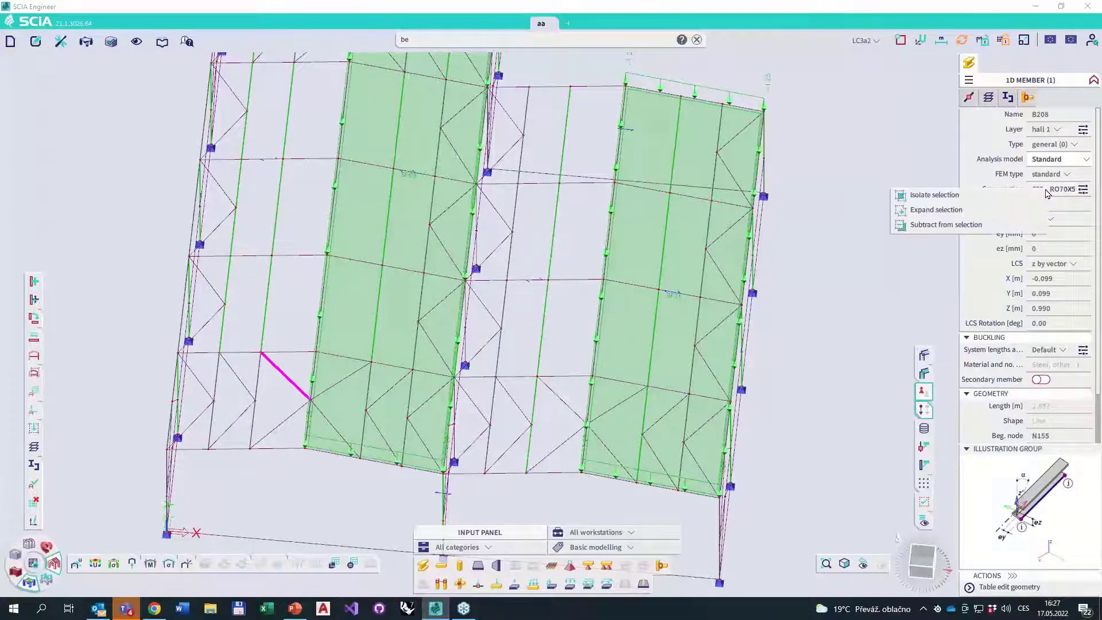
{"action": "left_click", "coordinate": [988, 210]}
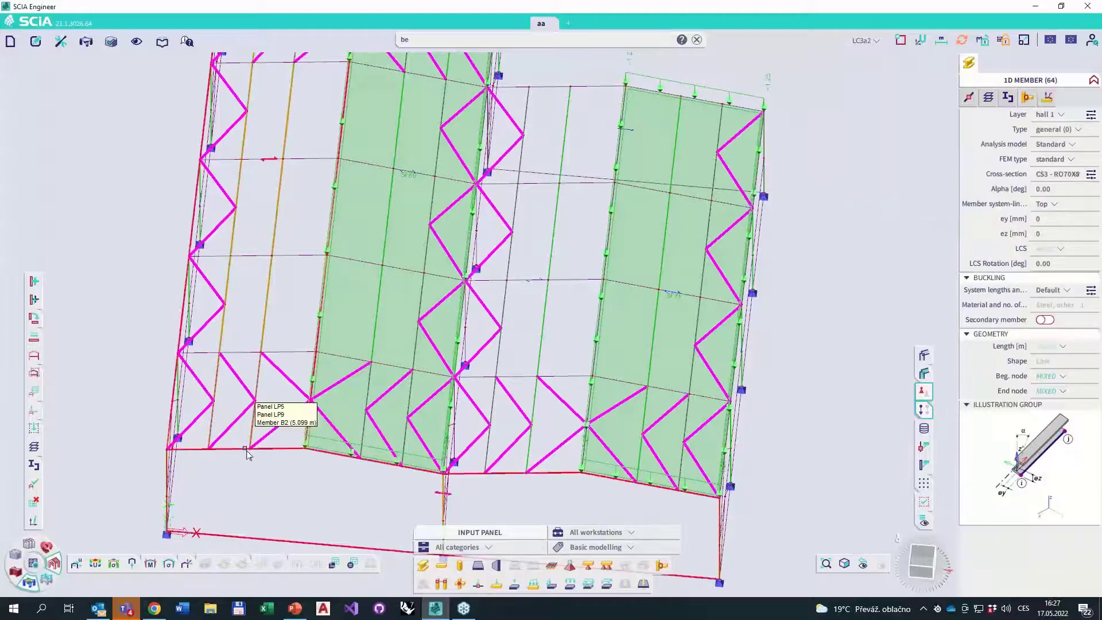
{"action": "scroll", "coordinate": [258, 439], "scroll_direction": "down", "scroll_amount": 5}
{"action": "right_click_drag", "start_coordinate": [358, 461], "coordinate": [308, 446], "text": "ctrl"}
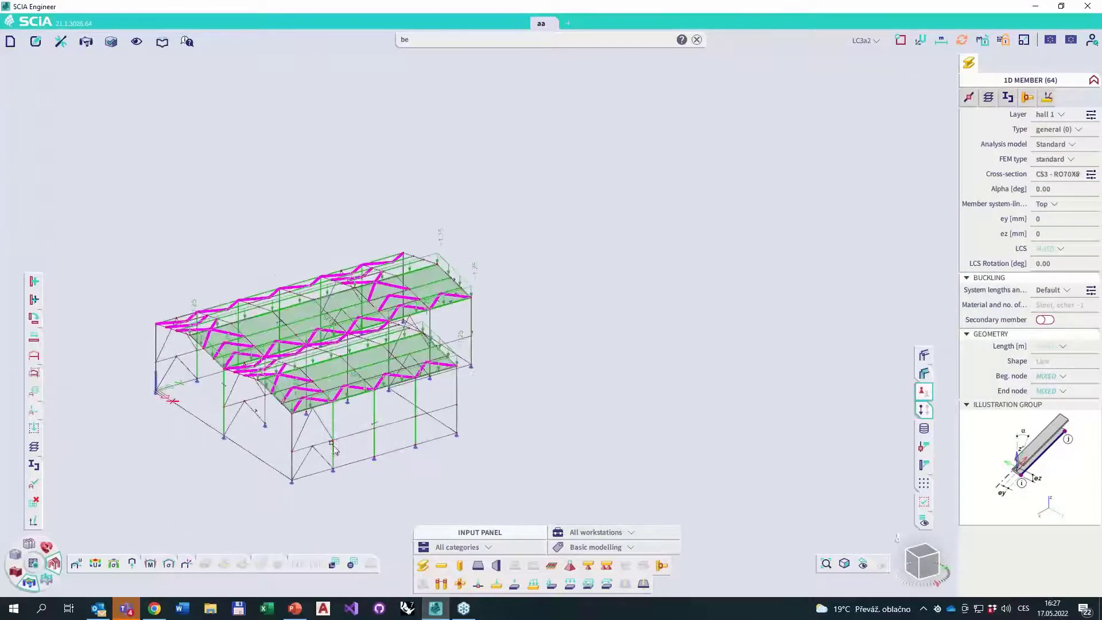
{"action": "scroll", "coordinate": [310, 416], "scroll_direction": "up", "scroll_amount": 3}
{"action": "scroll", "coordinate": [310, 416], "scroll_direction": "up", "scroll_amount": 3}
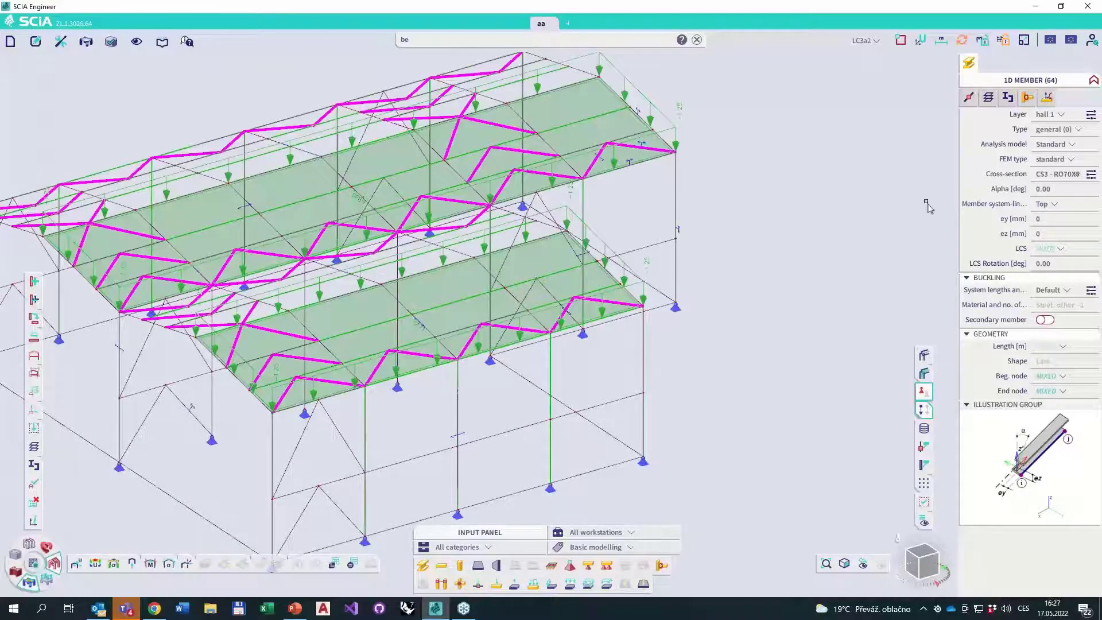
- Expand the bracing selection to also include all members with cross-sections CS13 and CS11 - RO108X8
{"action": "left_click", "coordinate": [1058, 179]}
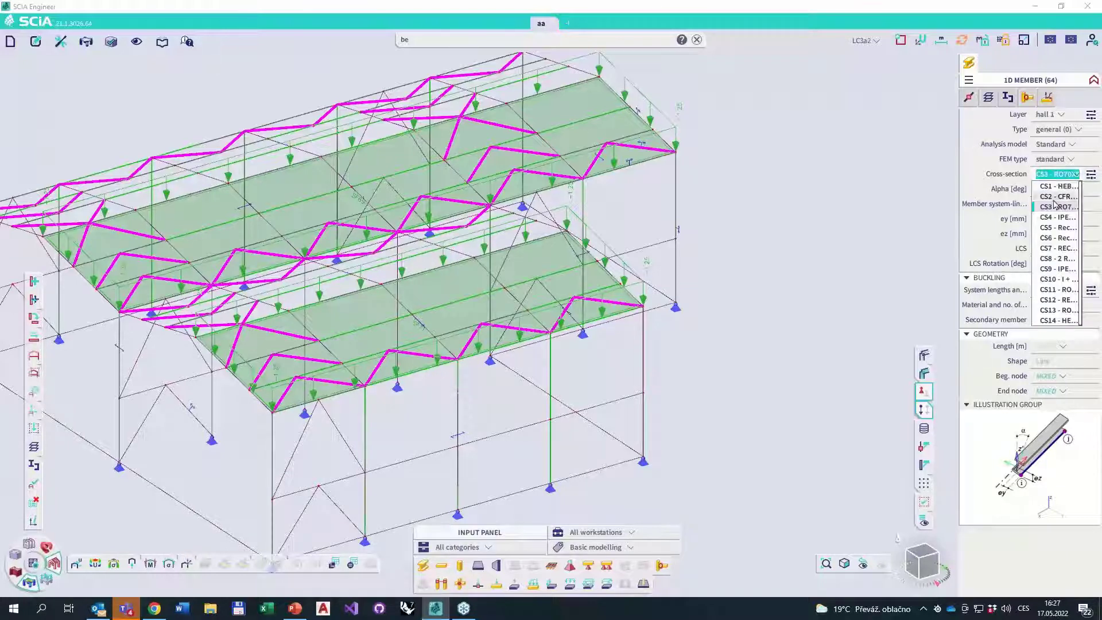
{"action": "right_click", "coordinate": [1047, 313]}
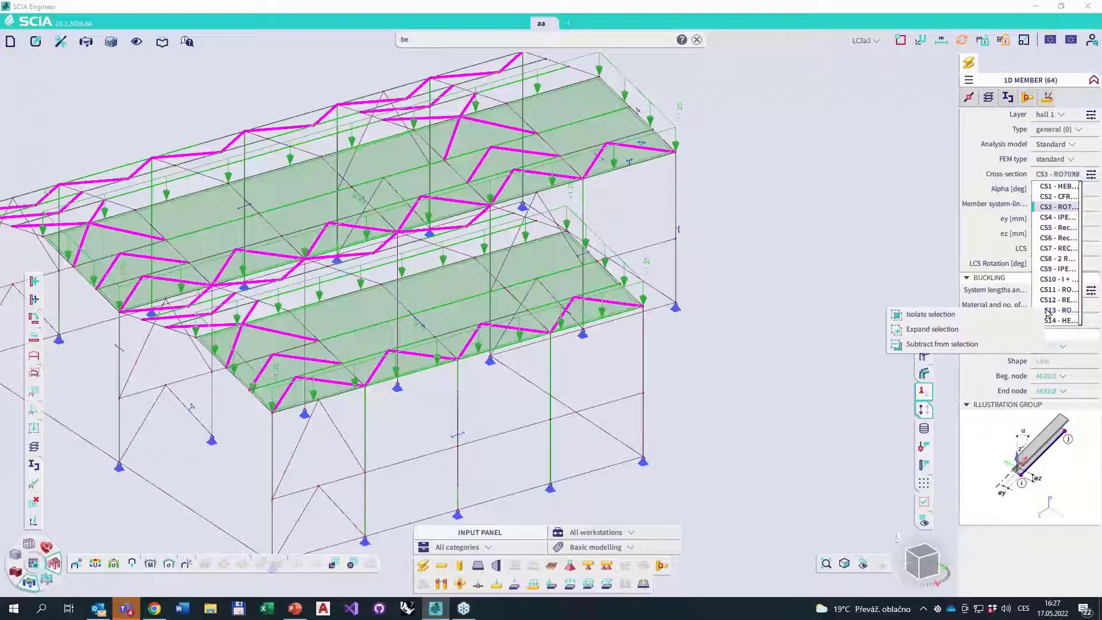
{"action": "left_click", "coordinate": [1008, 332]}
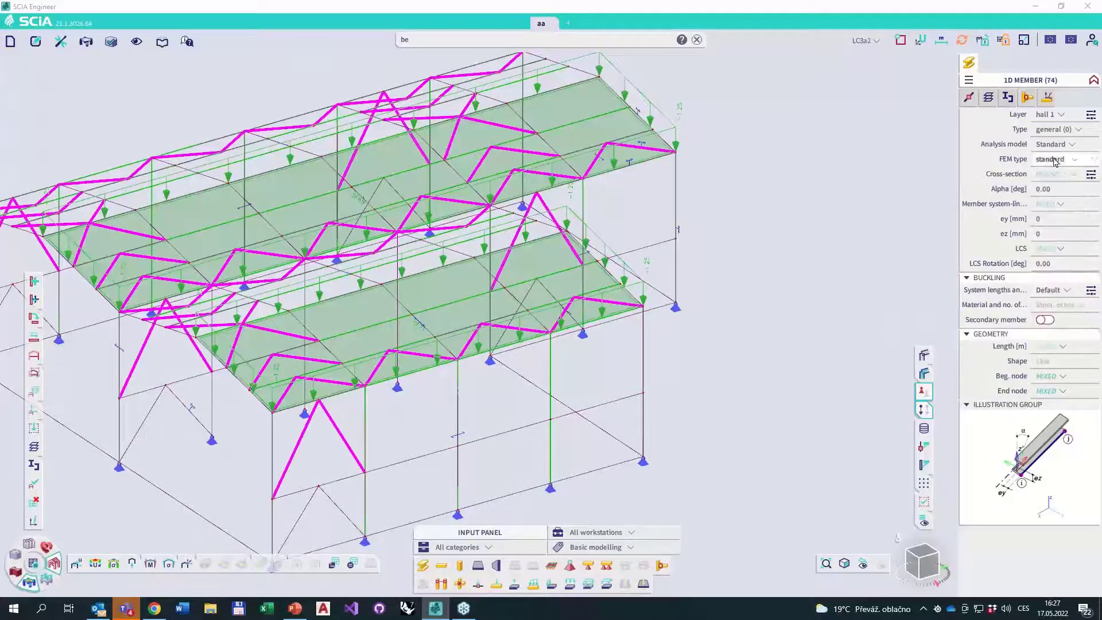
{"action": "left_click", "coordinate": [1061, 177]}
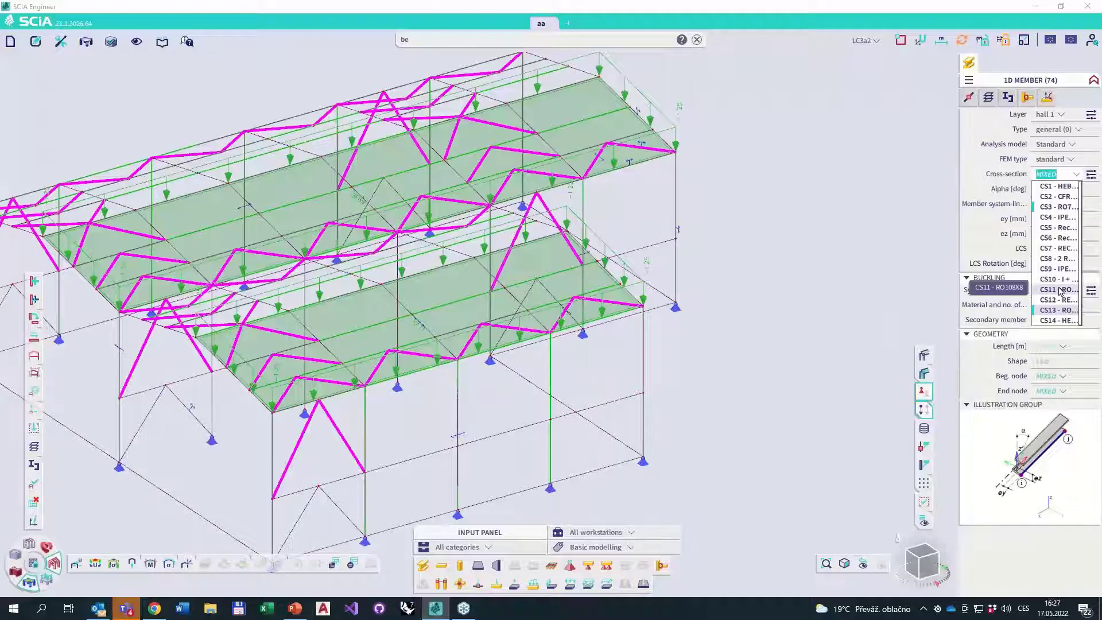
{"action": "right_click", "coordinate": [1044, 305]}
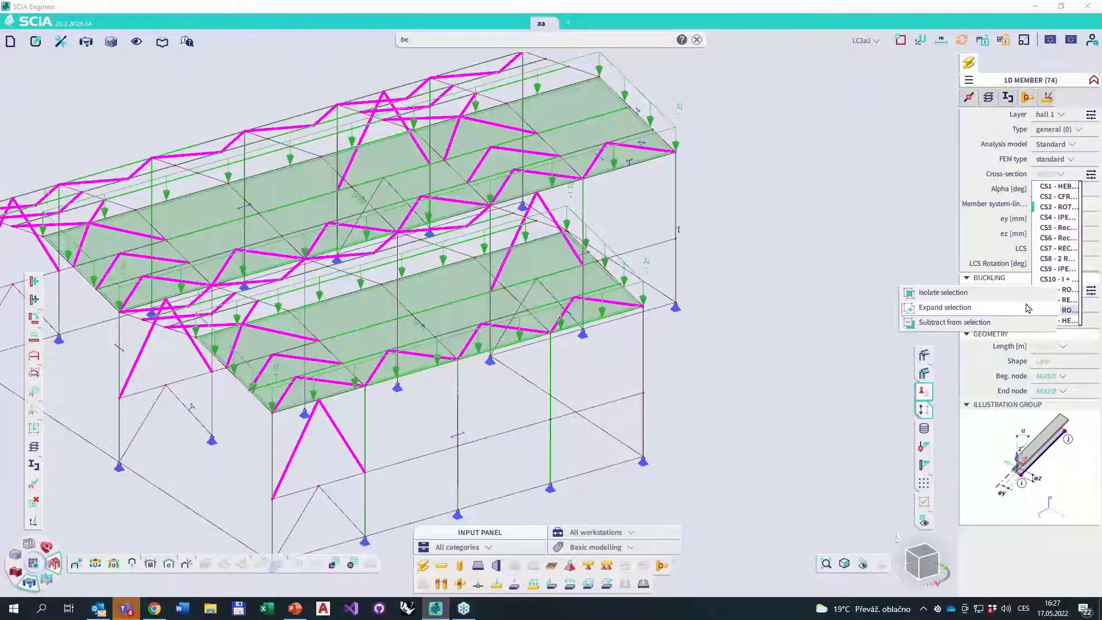
{"action": "left_click", "coordinate": [1027, 308]}
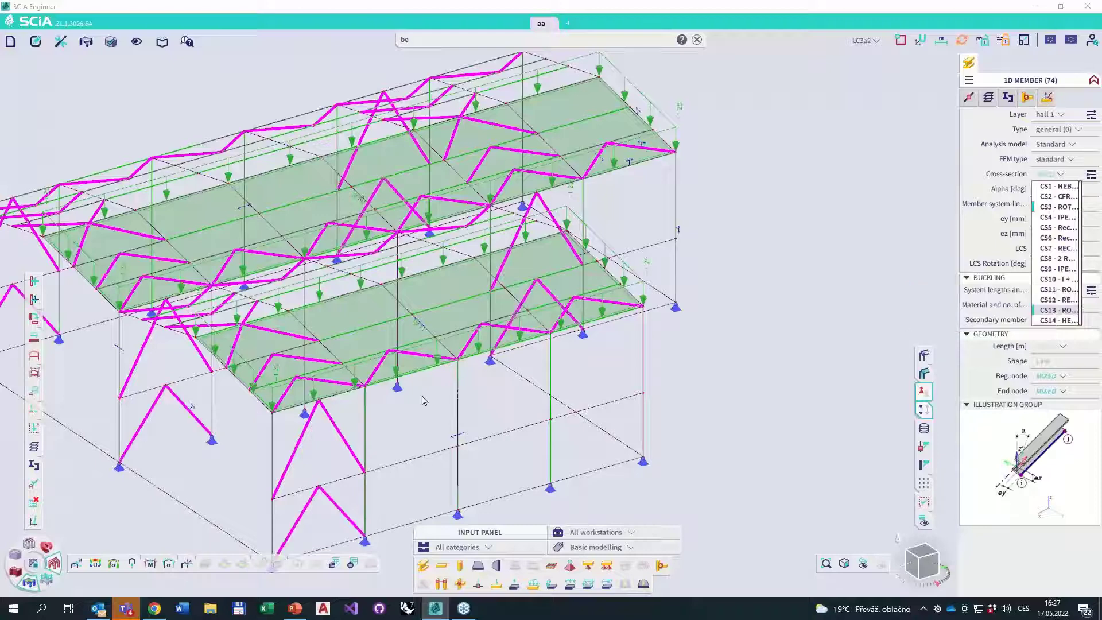
{"action": "middle_click_drag", "start_coordinate": [200, 450], "coordinate": [269, 347]}
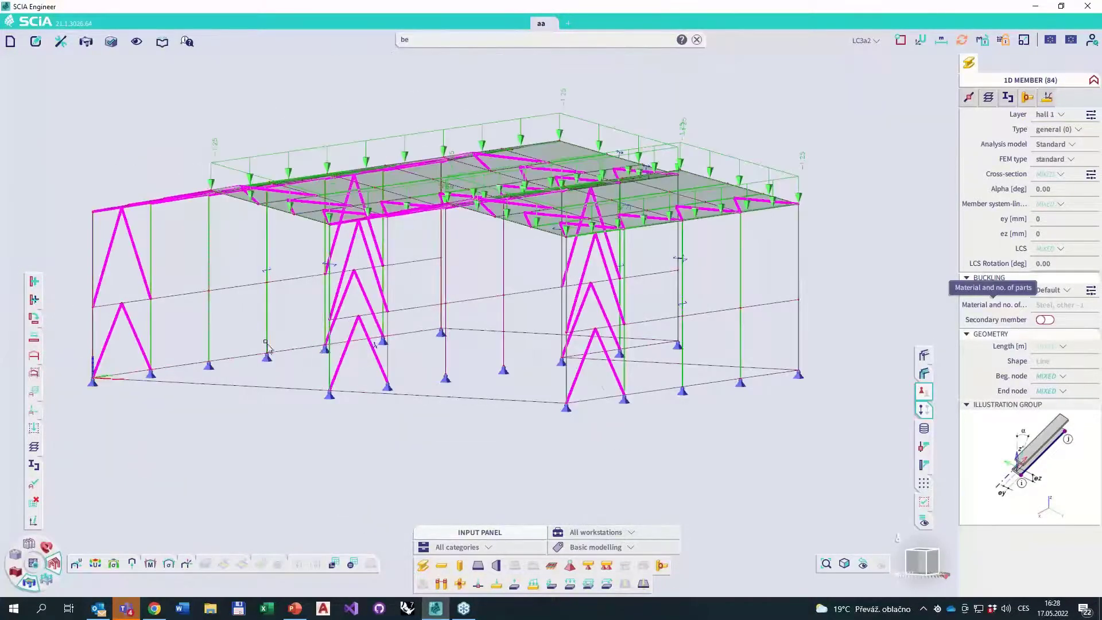
{"action": "mouse_move", "coordinate": [190, 325]}
{"action": "middle_mouse_down"}
{"action": "mouse_move", "coordinate": [217, 325]}
{"action": "mouse_move", "coordinate": [169, 333]}
{"action": "middle_mouse_up"}
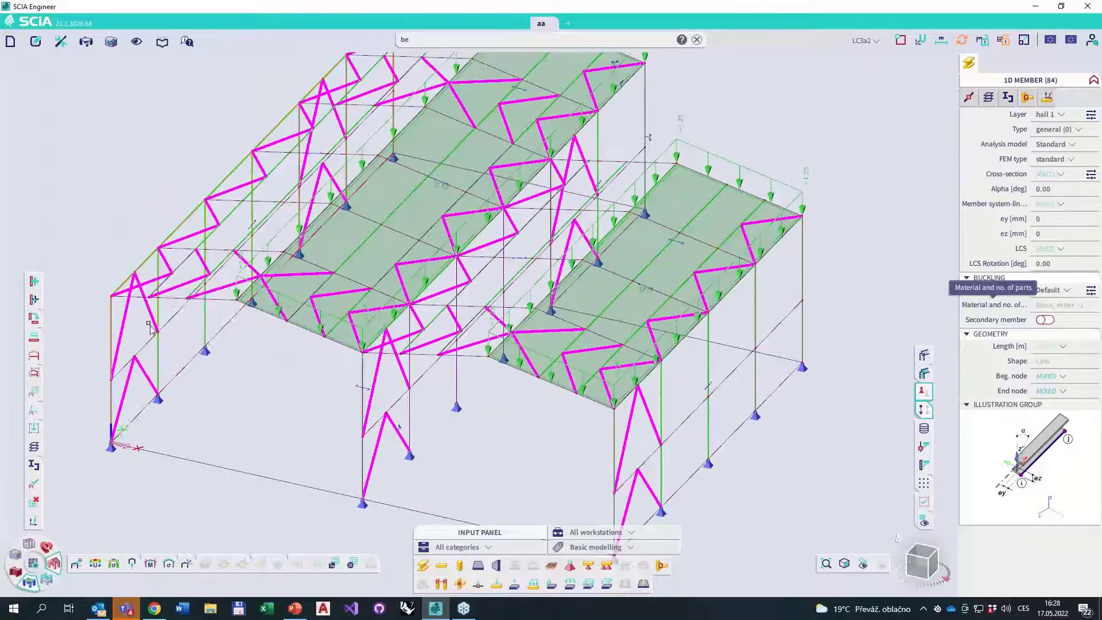
{"action": "left_click", "coordinate": [1059, 175]}
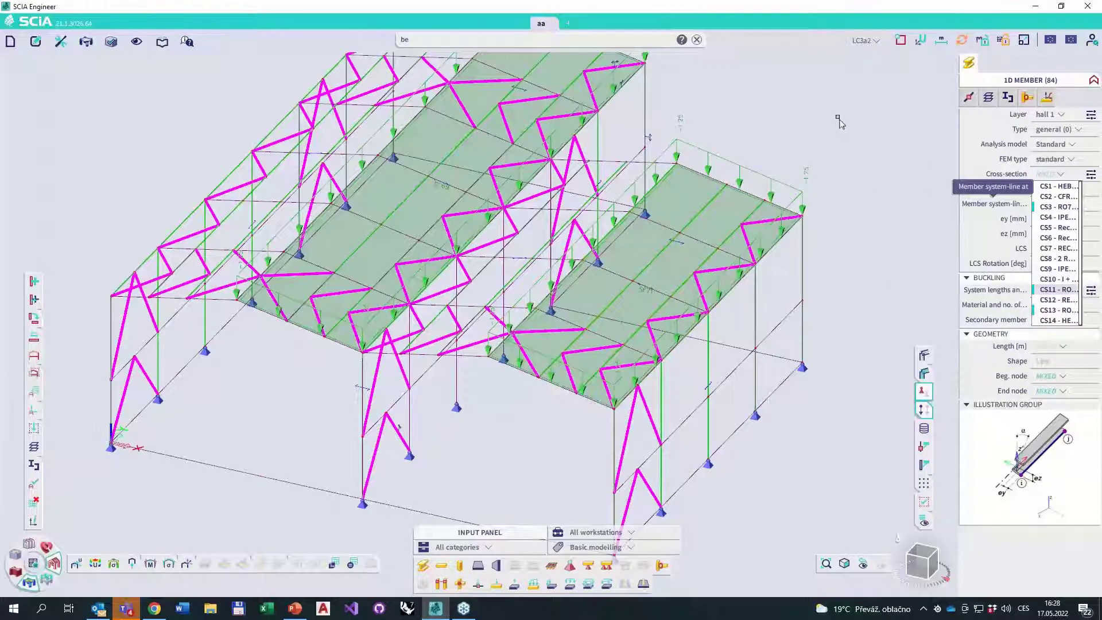
- Show the hinge properties of all selected bracing members and examine the hinges at a roof bracing joint
{"action": "left_click", "coordinate": [1027, 97]}
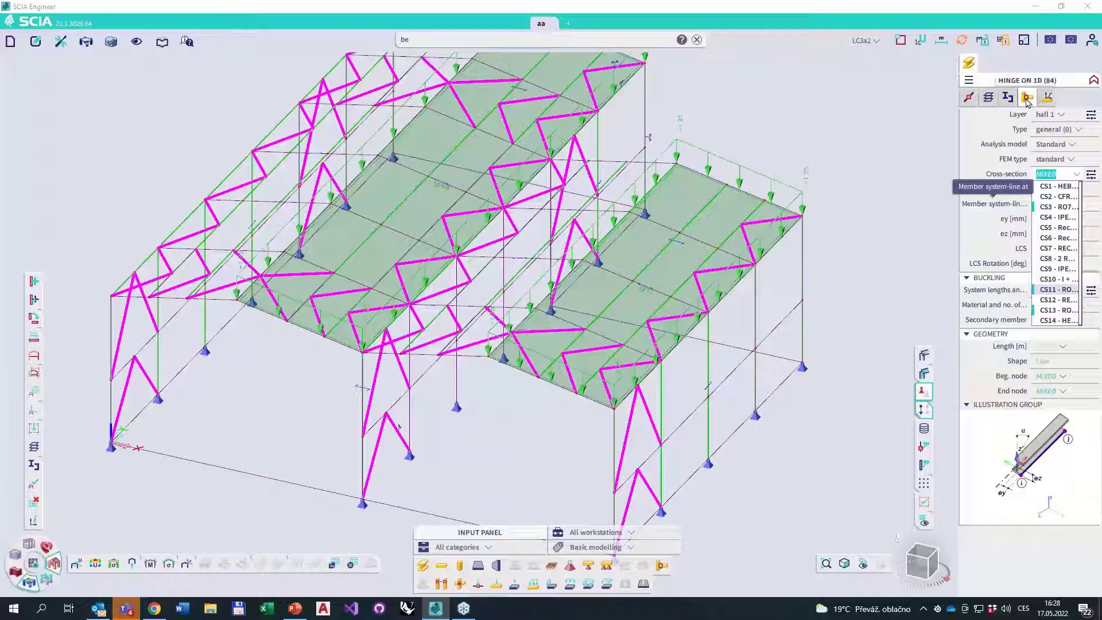
{"action": "left_click", "coordinate": [1027, 98]}
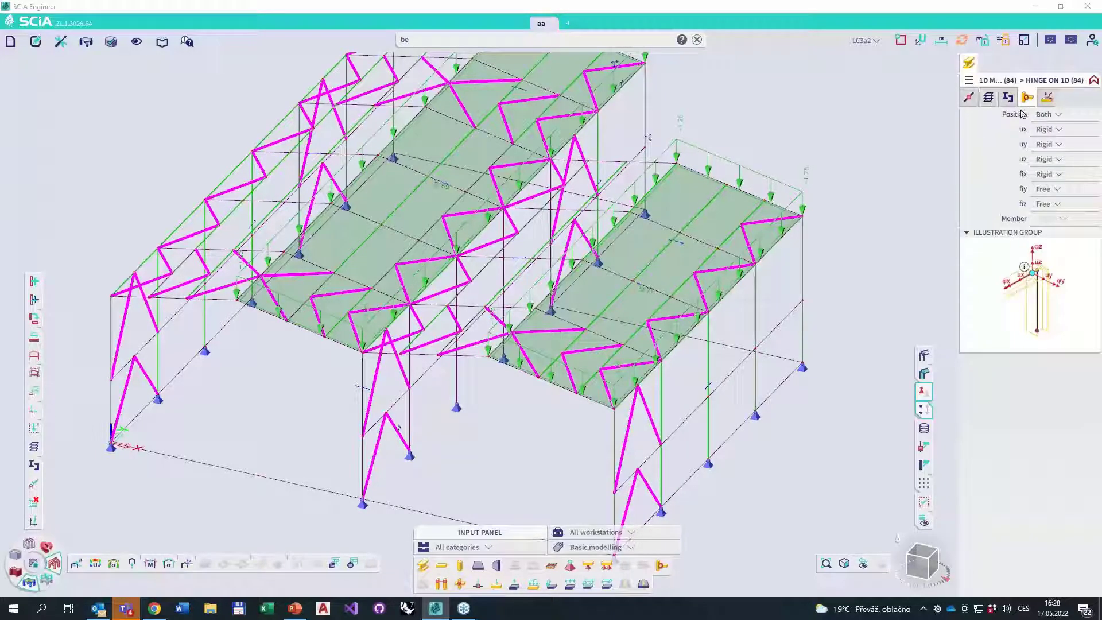
{"action": "scroll", "coordinate": [769, 304], "scroll_direction": "up", "scroll_amount": 10}
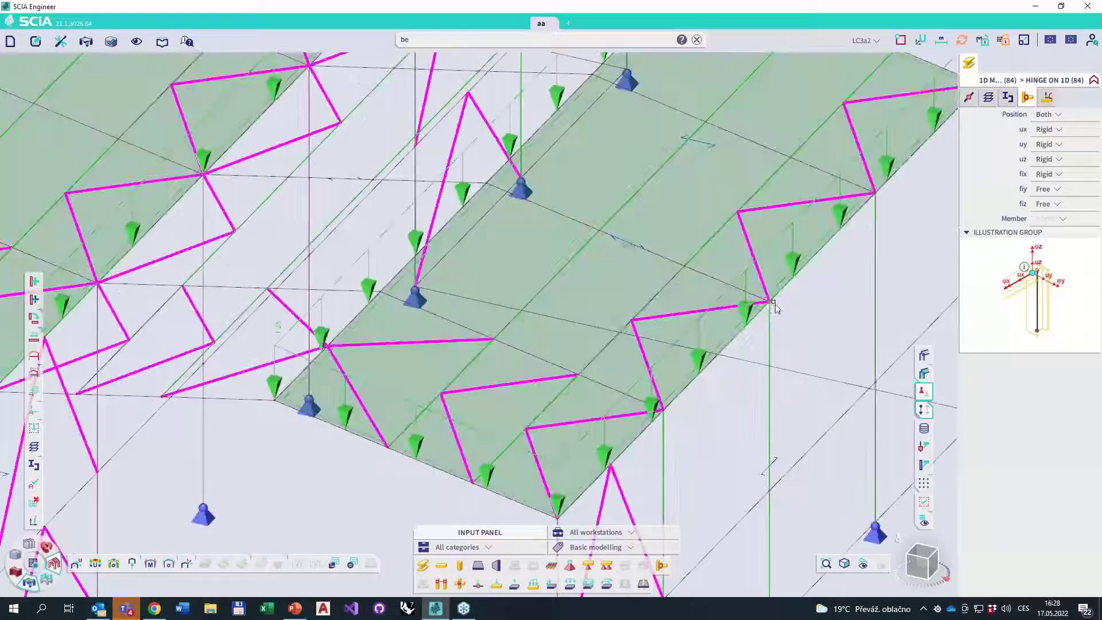
{"action": "scroll", "coordinate": [777, 305], "scroll_direction": "up", "scroll_amount": 2}
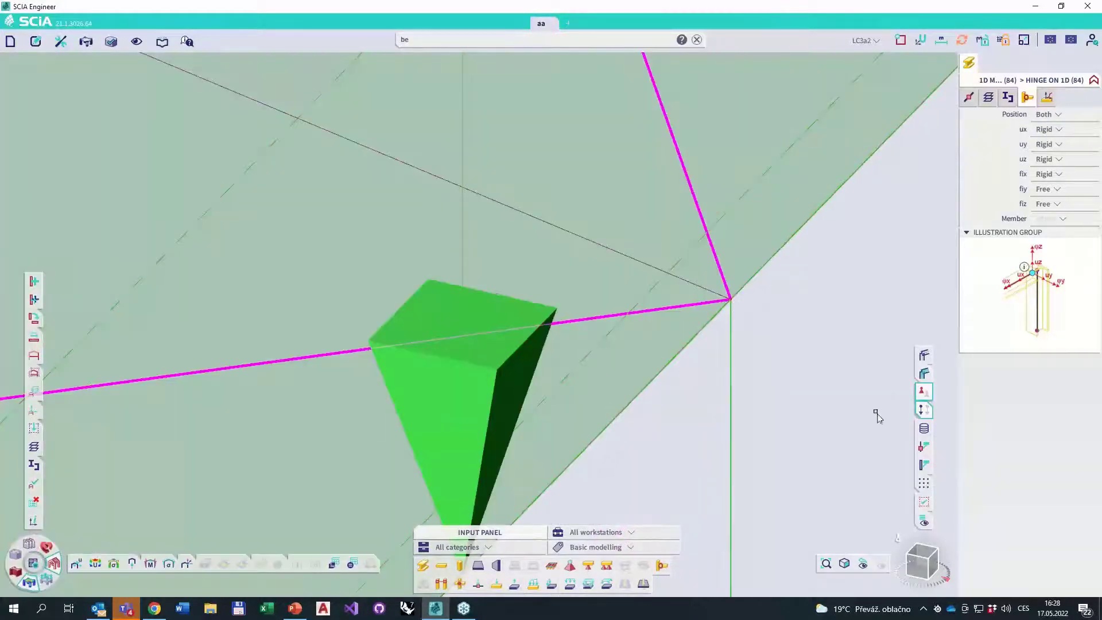
{"action": "left_click", "coordinate": [925, 428]}
{"action": "scroll", "coordinate": [713, 406], "scroll_direction": "up", "scroll_amount": 5}
{"action": "scroll", "coordinate": [714, 408], "scroll_direction": "down", "scroll_amount": 5}
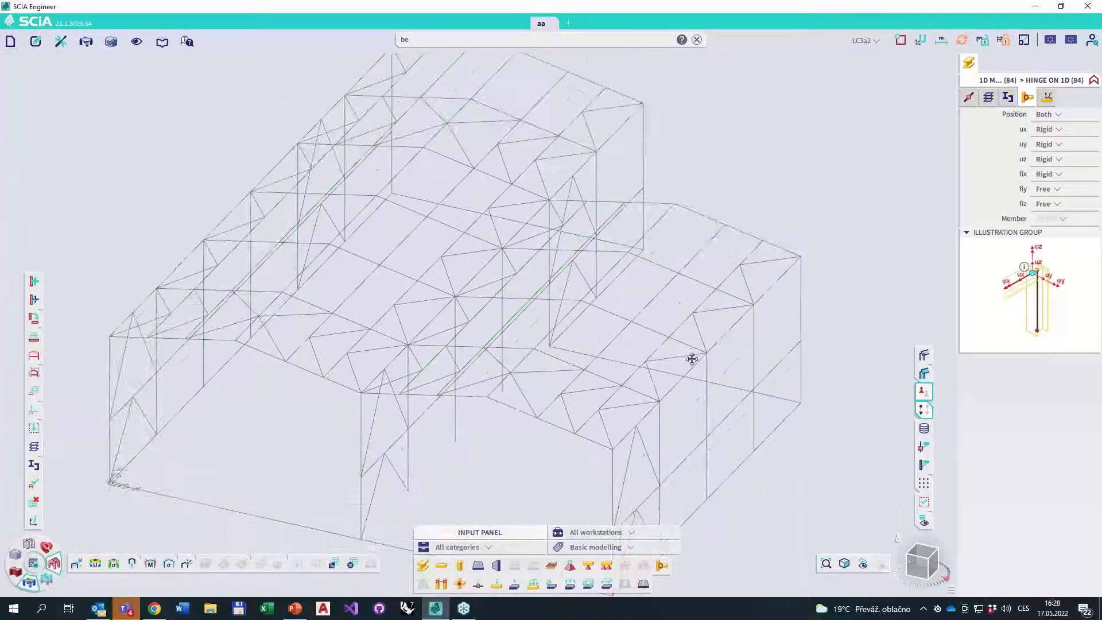
- Look through the available fix options of the bracing hinges without changing them, and clear the selection
{"action": "left_click", "coordinate": [1058, 176]}
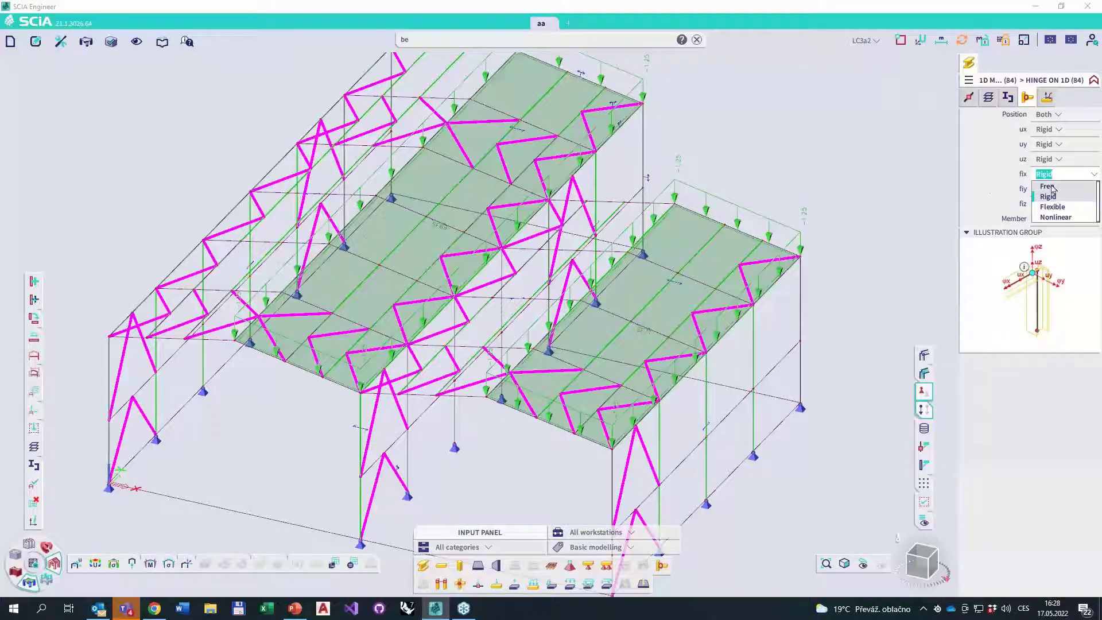
{"action": "left_click", "coordinate": [1013, 185]}
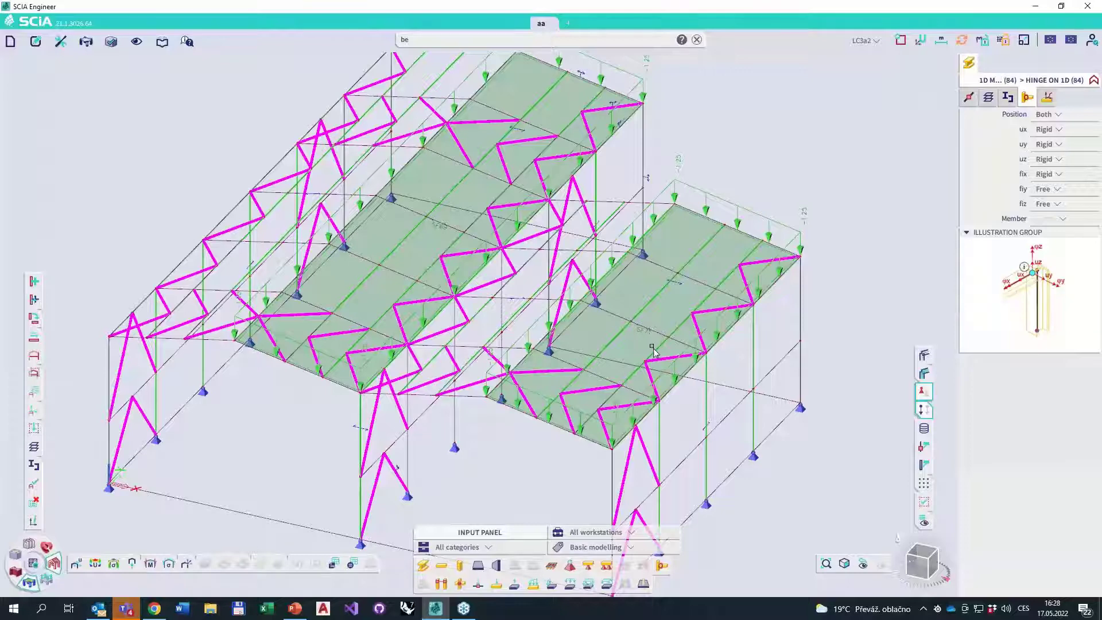
{"action": "key", "text": "Escape"}
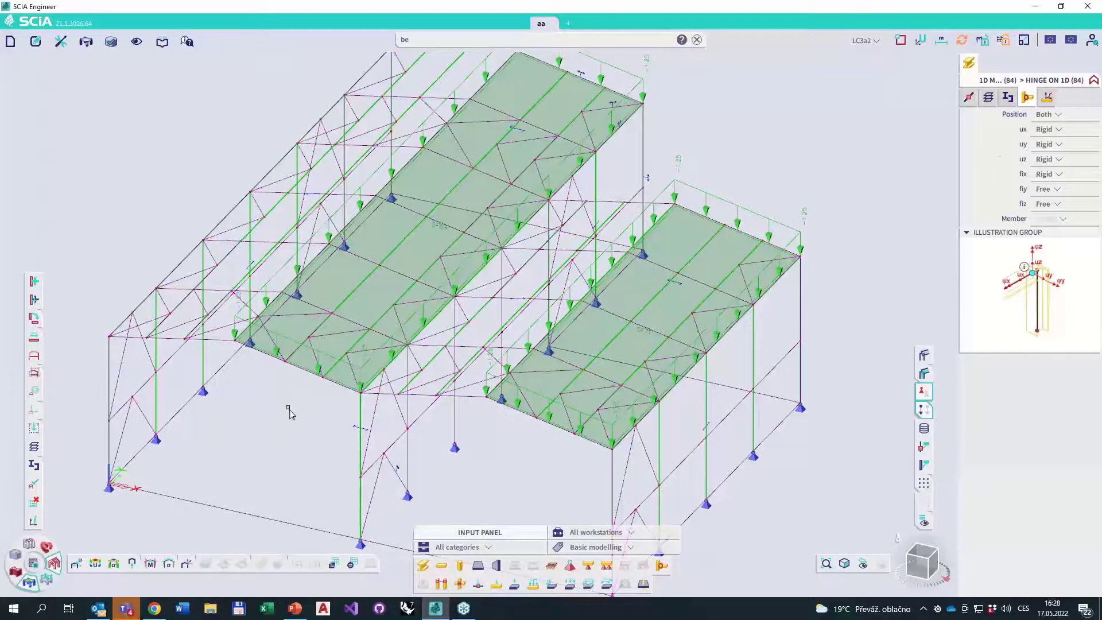
- Select the higher hall with a crossing window, isolate beam nonlinearity BN1 within the selection, and delete it
{"action": "scroll", "coordinate": [289, 412], "scroll_direction": "down", "scroll_amount": 5}
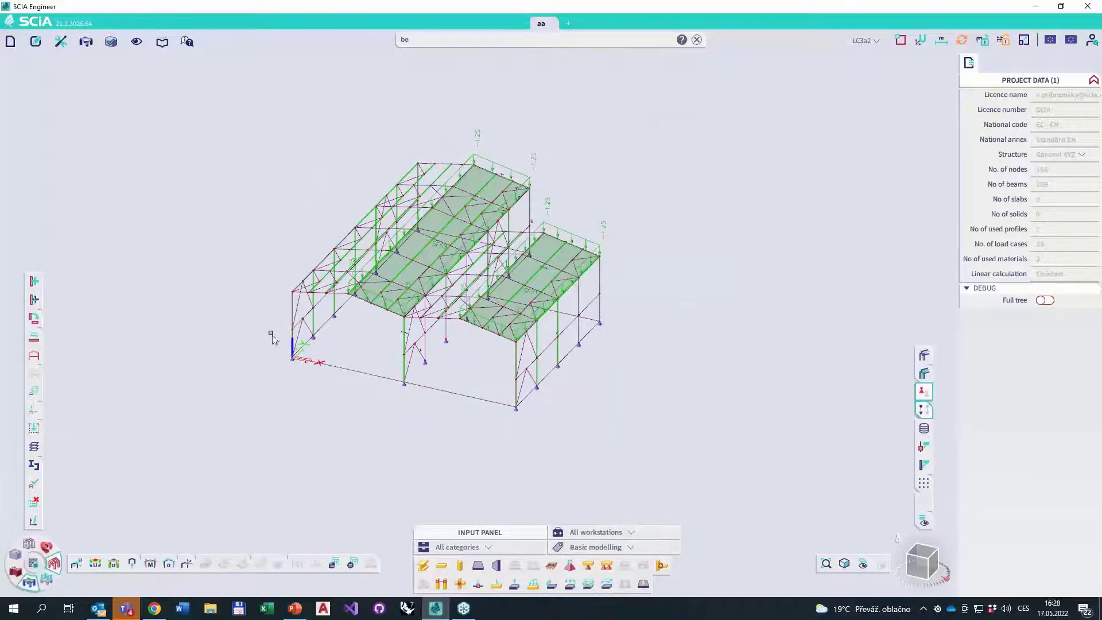
{"action": "left_click_drag", "start_coordinate": [260, 187], "coordinate": [204, 165]}
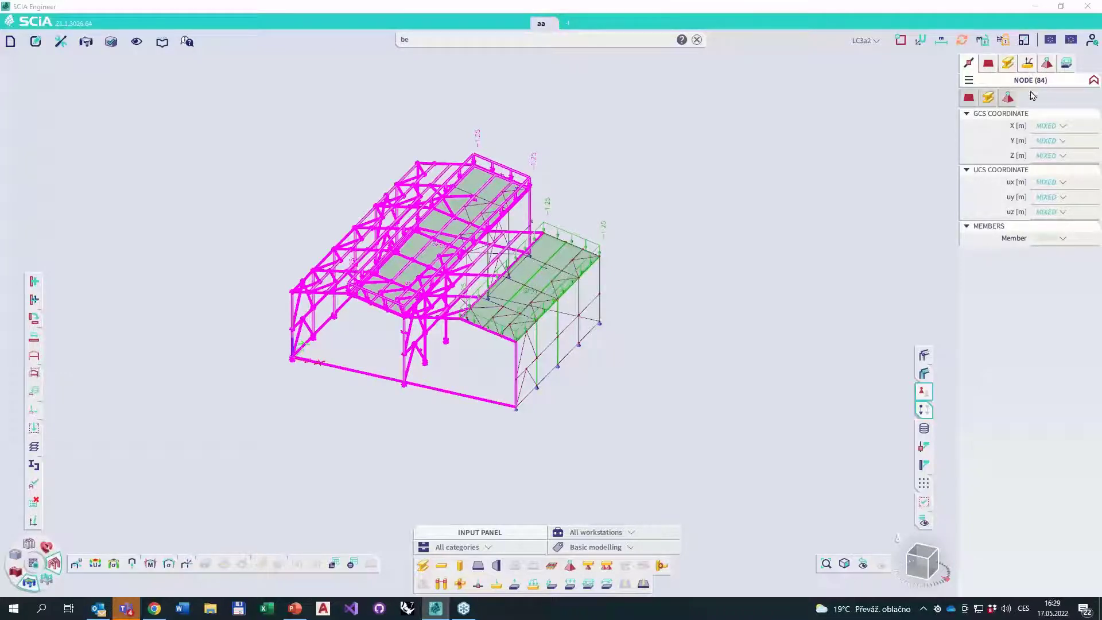
{"action": "left_click", "coordinate": [1028, 65]}
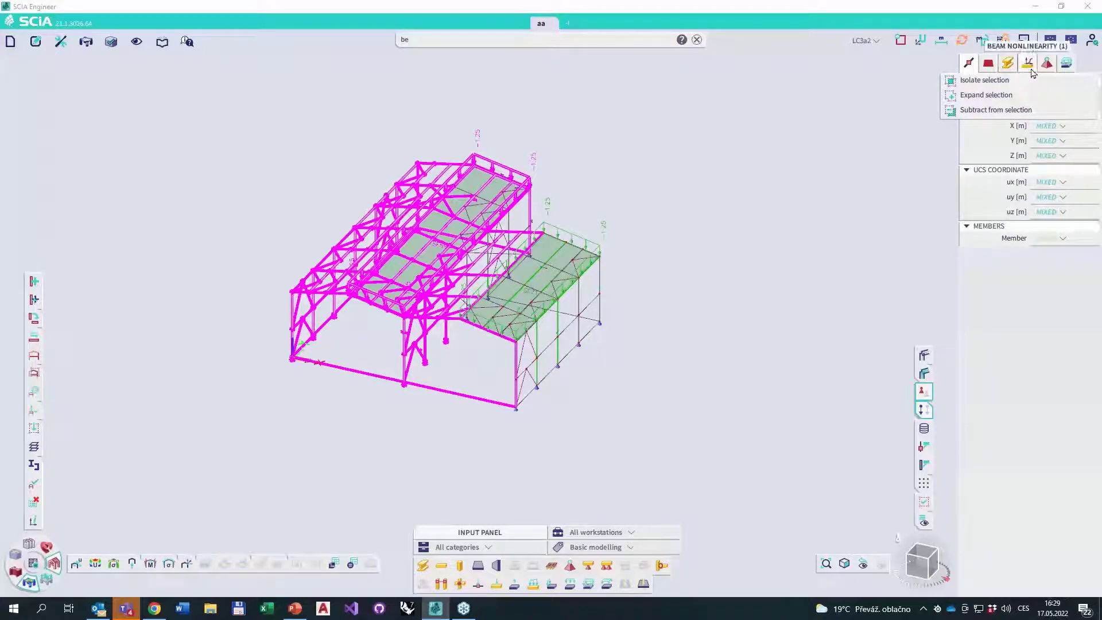
{"action": "left_click", "coordinate": [998, 86]}
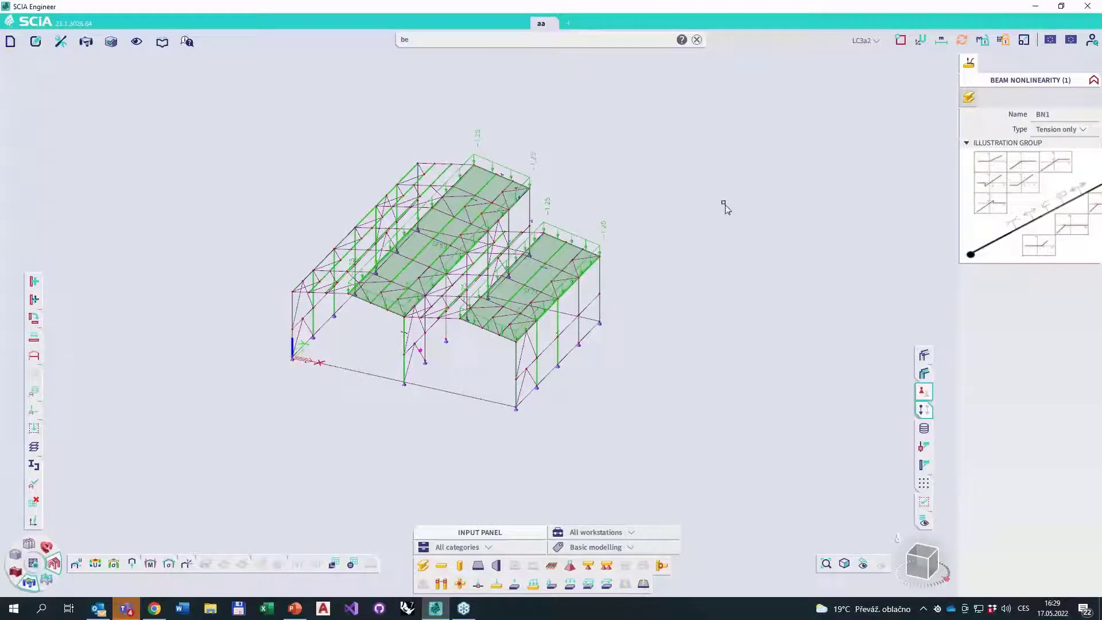
{"action": "key", "text": "Delete"}
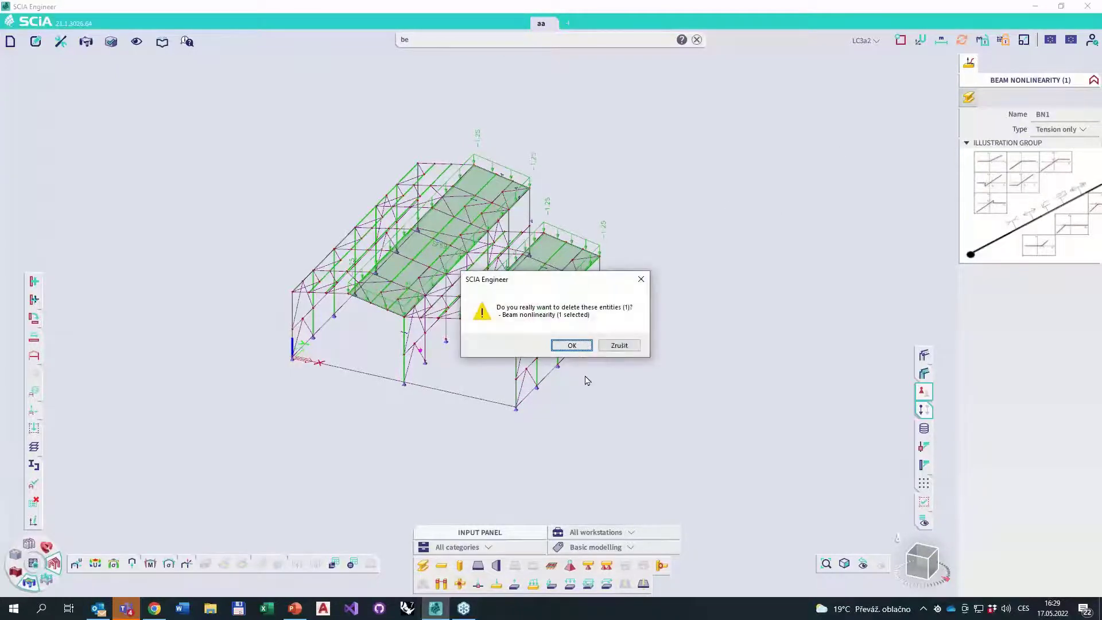
{"action": "key", "text": "Return"}
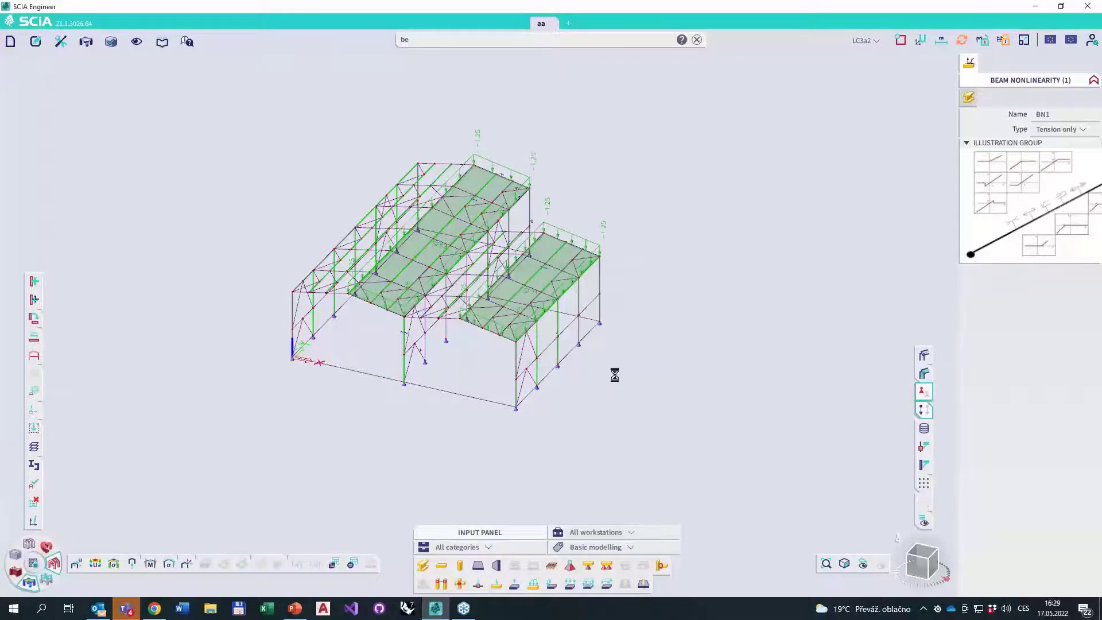
- Select the outer side of the higher hall with a crossing window and subtract the nodes and panels from the selection
{"action": "left_click_drag", "start_coordinate": [346, 398], "coordinate": [238, 223]}
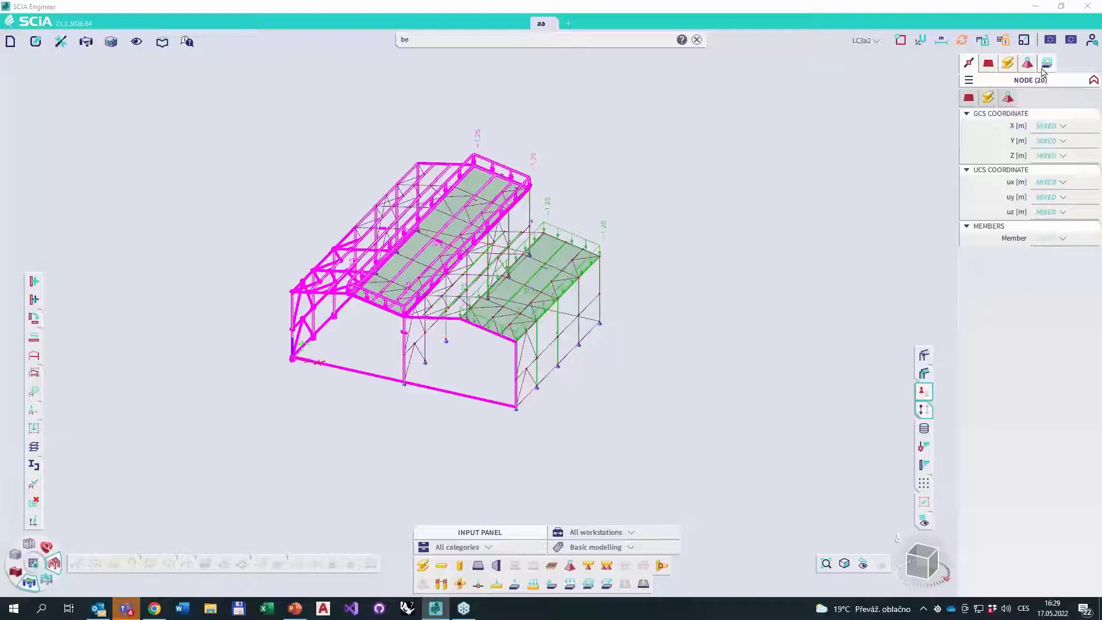
{"action": "right_click", "coordinate": [968, 67]}
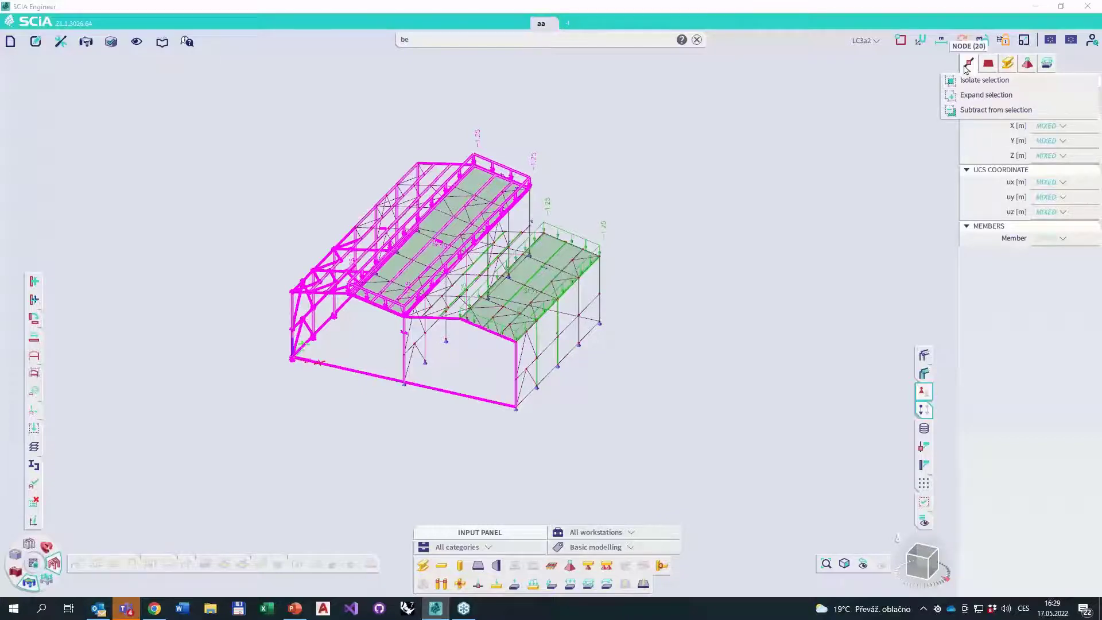
{"action": "left_click", "coordinate": [984, 110]}
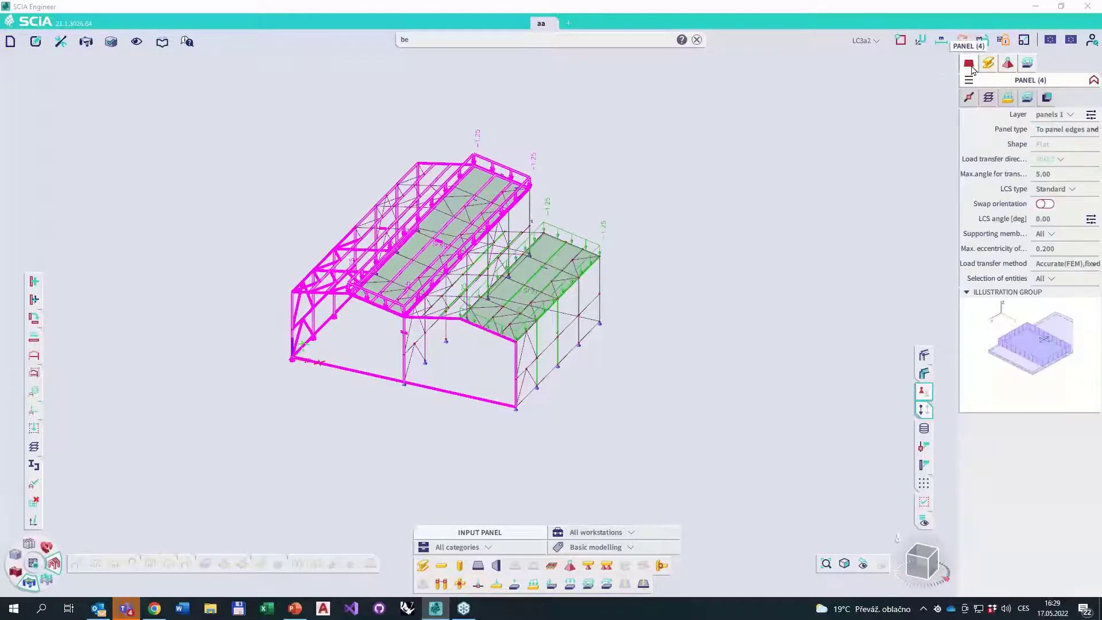
{"action": "right_click", "coordinate": [972, 69]}
{"action": "left_click", "coordinate": [984, 110]}
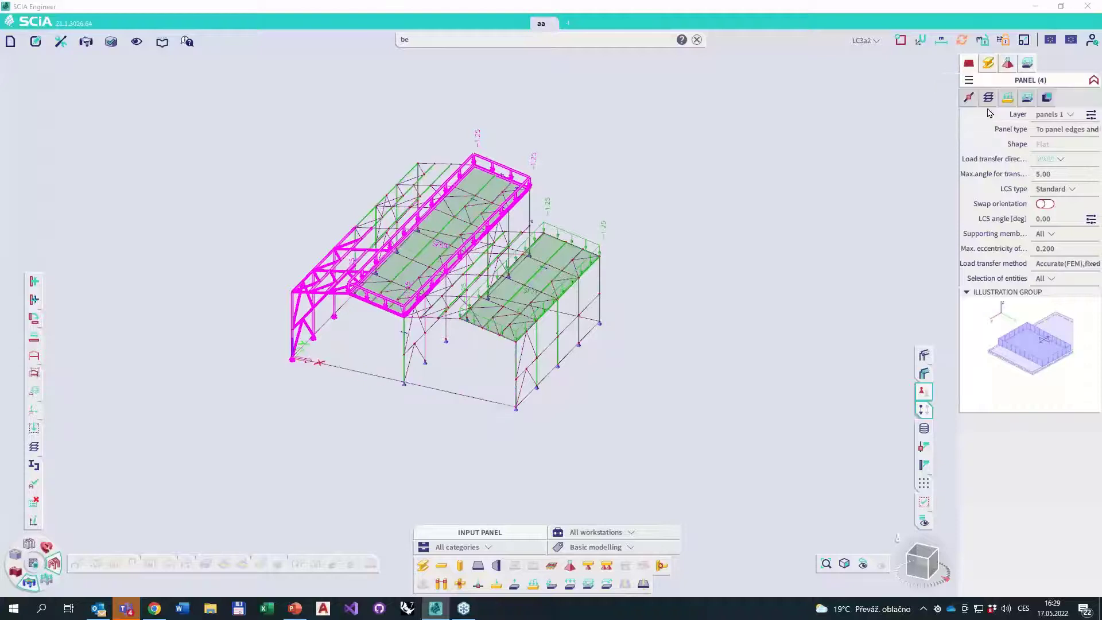
- Remove the node supports and the surface load from the selection to leave only 1D members, and clear the selection
{"action": "mouse_move", "coordinate": [980, 68]}
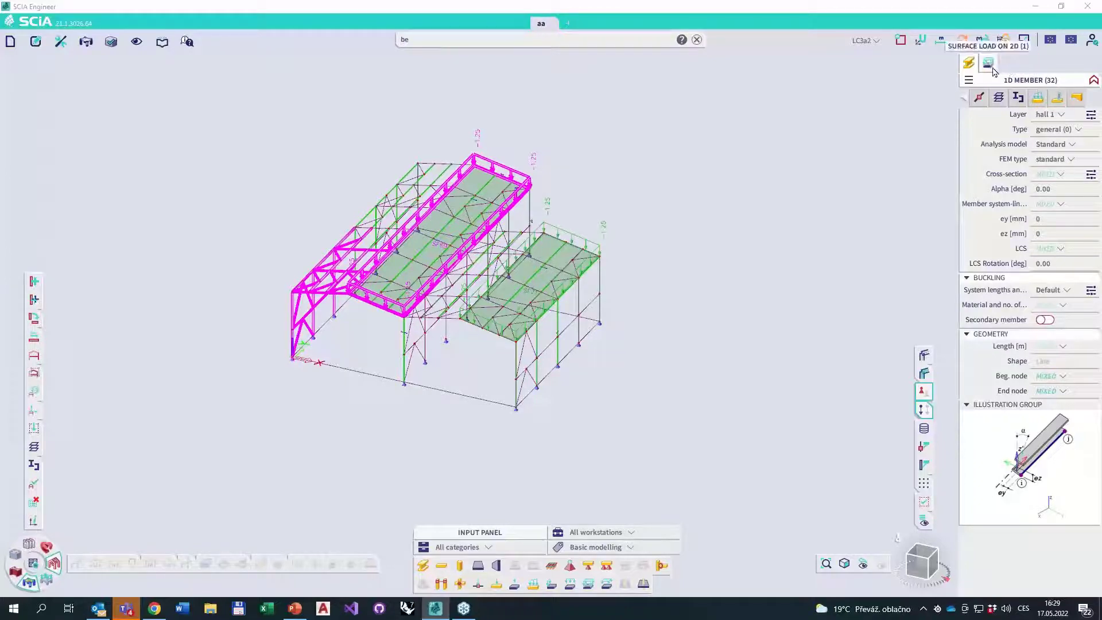
{"action": "left_click", "coordinate": [1009, 69]}
{"action": "left_click", "coordinate": [1010, 69]}
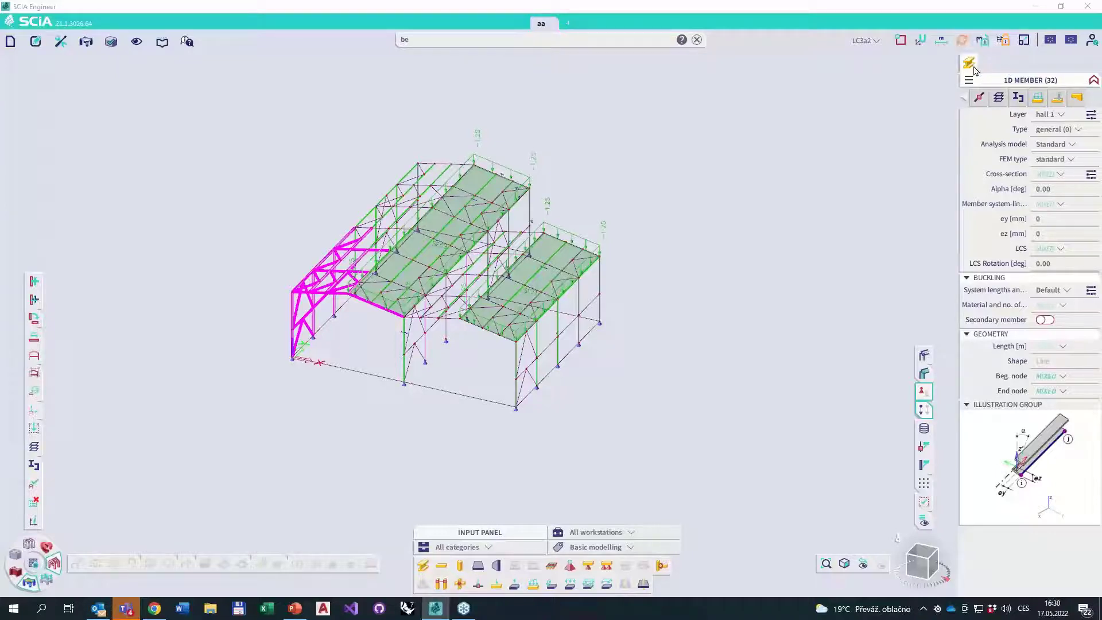
{"action": "scroll", "coordinate": [299, 357], "scroll_direction": "up", "scroll_amount": 3}
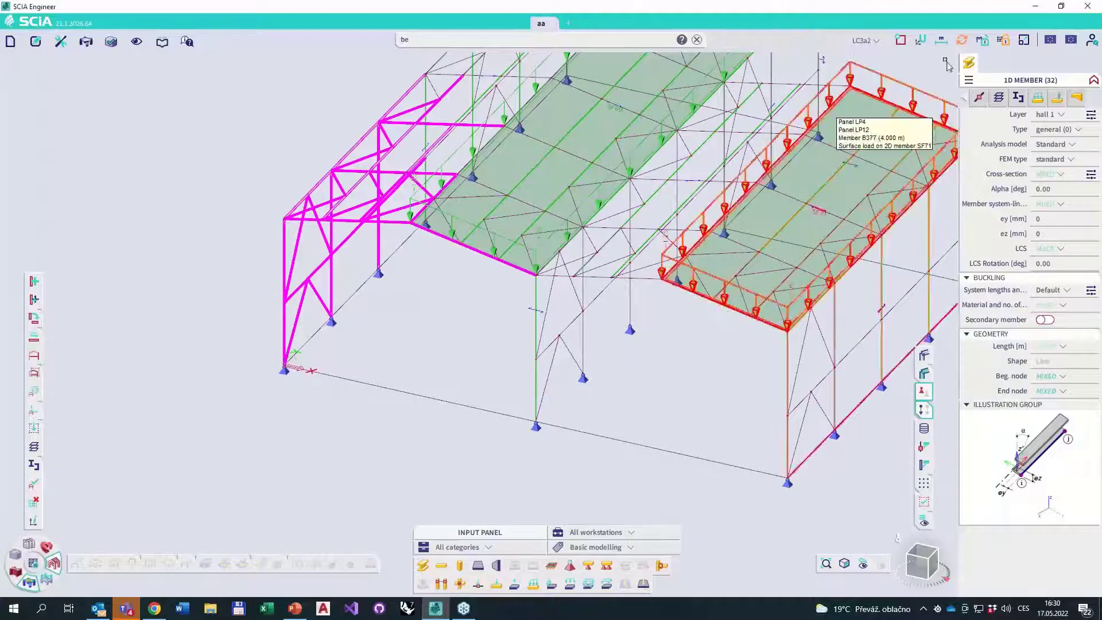
{"action": "left_click", "coordinate": [923, 501]}
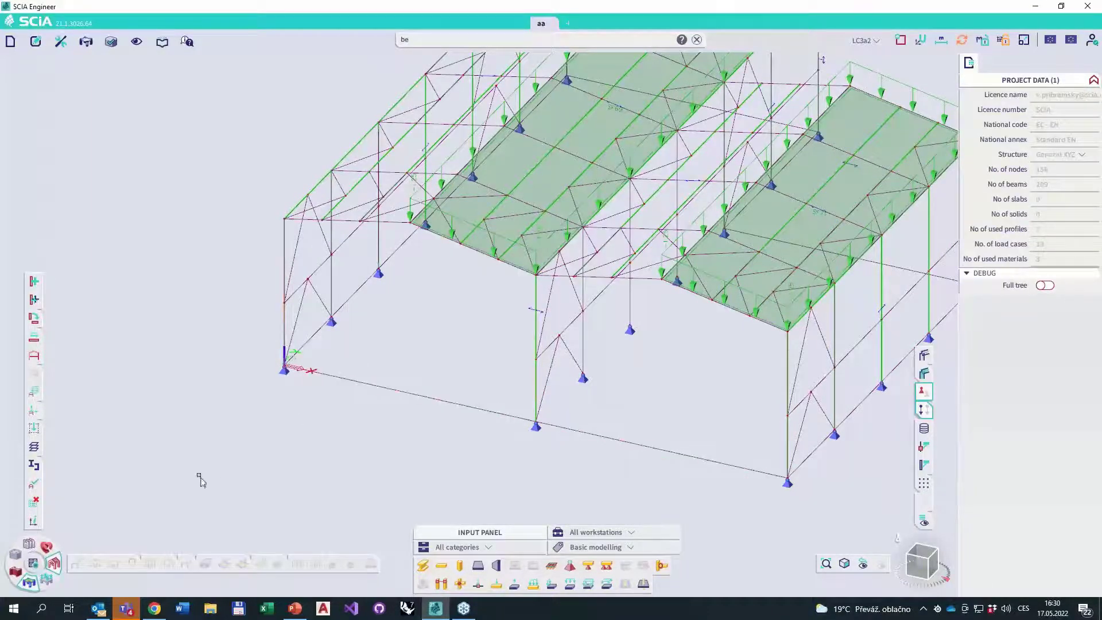
- Run the linear analysis of the hall and close the end-of-analysis report
{"action": "left_click", "coordinate": [34, 567]}
{"action": "key", "text": "Return"}
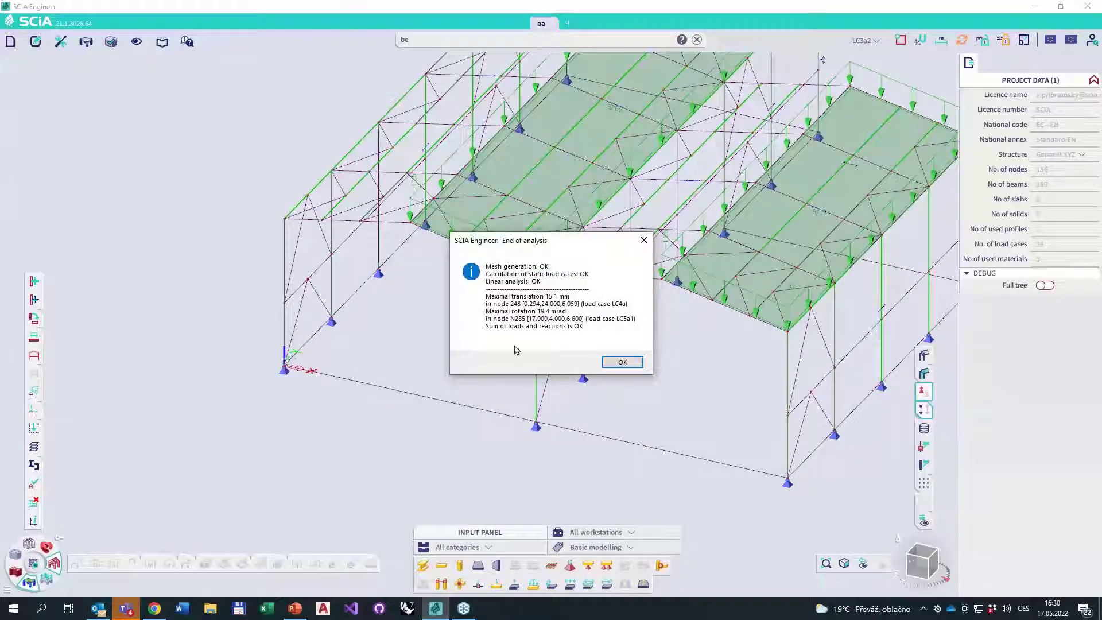
{"action": "left_click", "coordinate": [622, 361]}
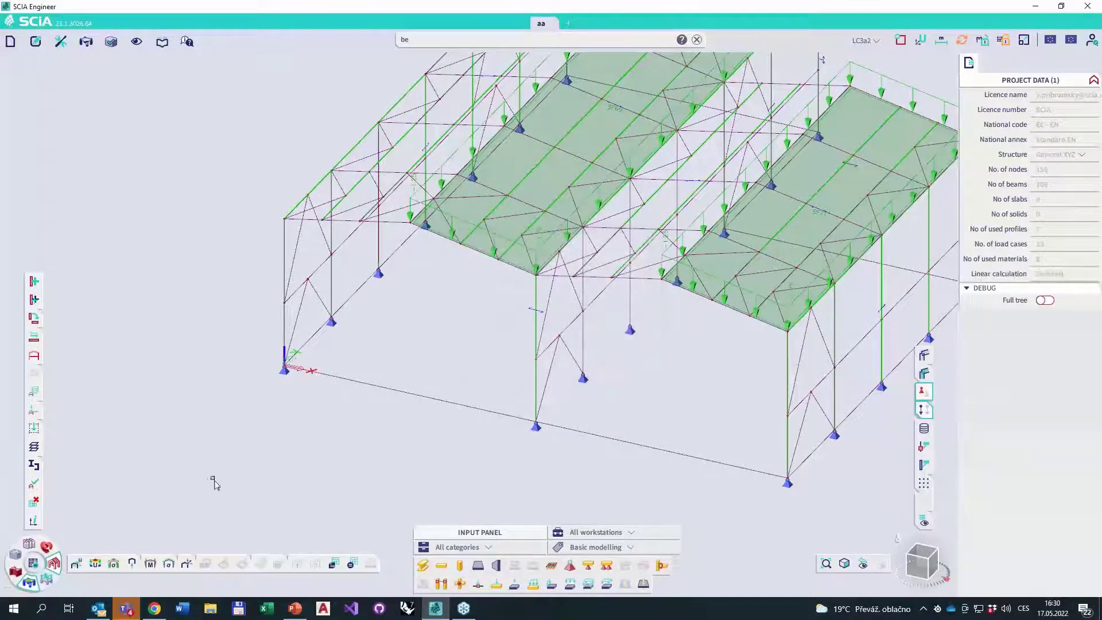
- Display the nodal displacement U_x for load case LC1 on the whole structure, with the type of selection set to All
{"action": "left_click", "coordinate": [76, 567]}
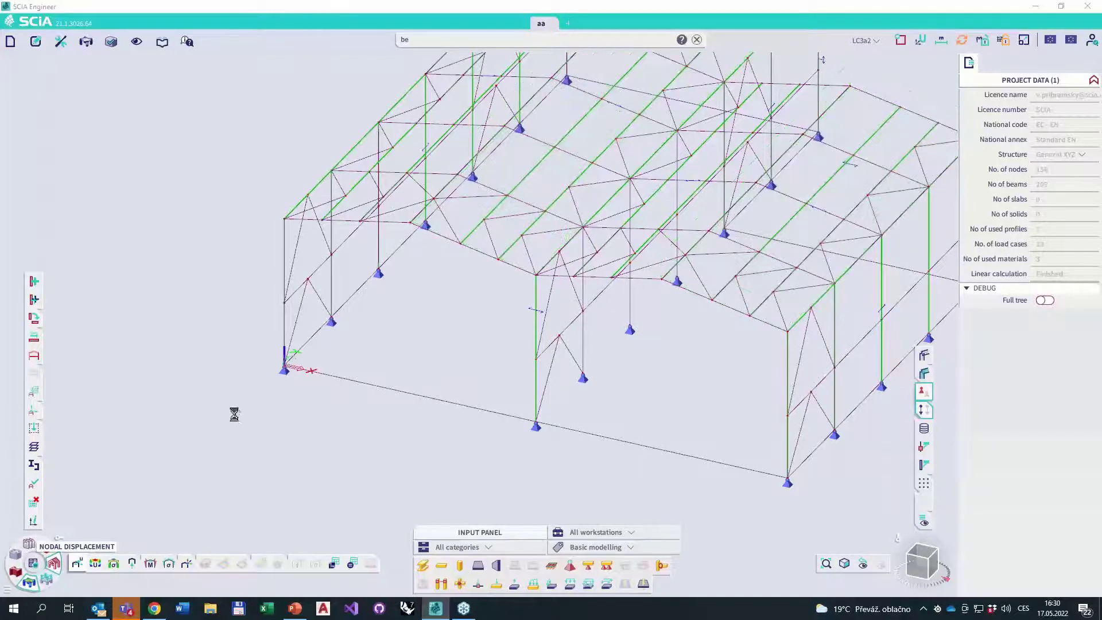
{"action": "left_click", "coordinate": [1050, 121]}
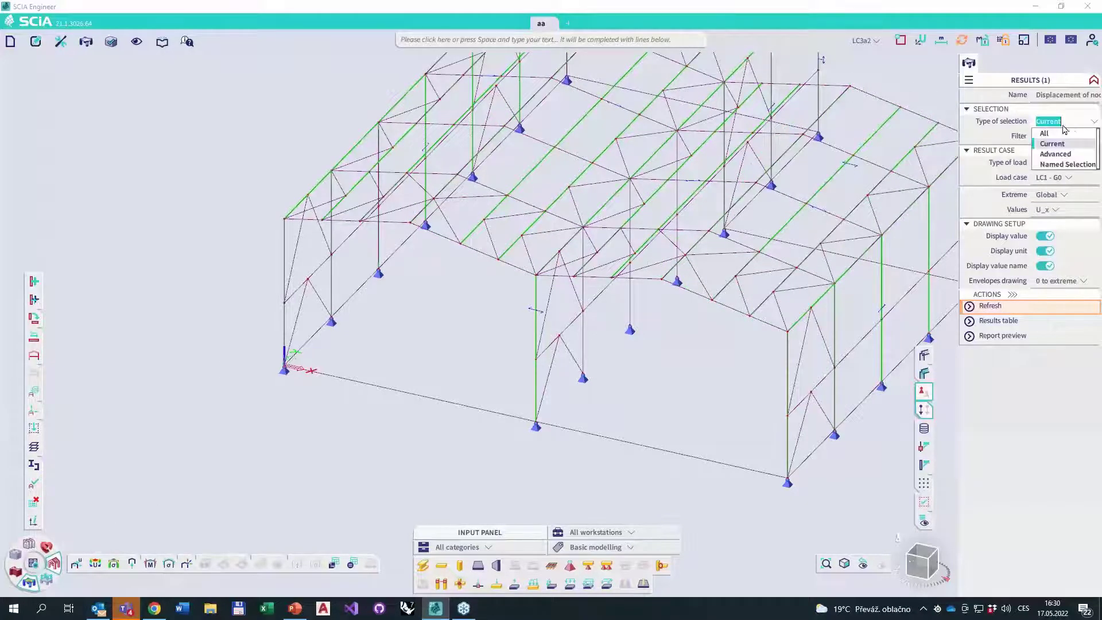
{"action": "left_click", "coordinate": [1049, 138]}
{"action": "left_click", "coordinate": [1011, 307]}
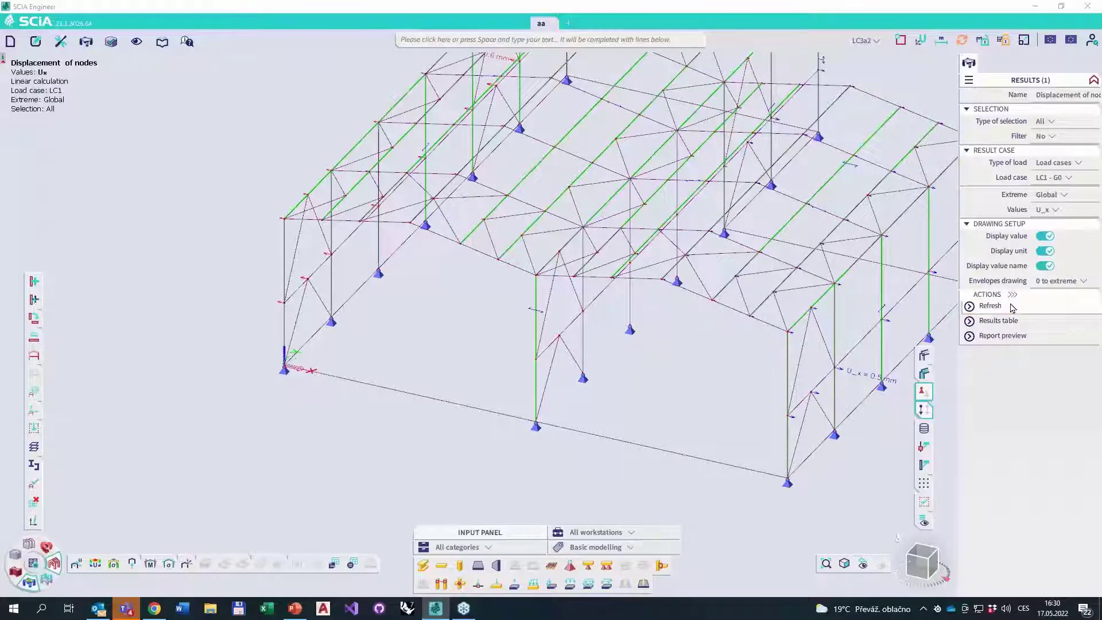
- Select the entities around the middle column of the front frame and show the node and panel properties
{"action": "left_click", "coordinate": [514, 250]}
{"action": "mouse_move", "coordinate": [976, 67]}
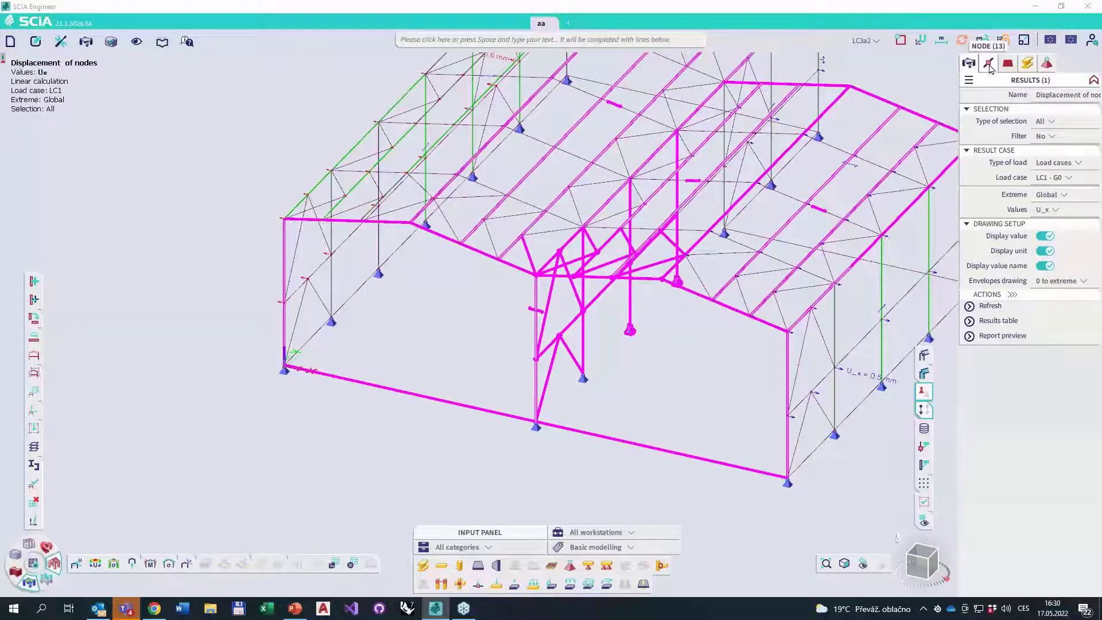
{"action": "left_click", "coordinate": [988, 64]}
{"action": "left_click", "coordinate": [1010, 65]}
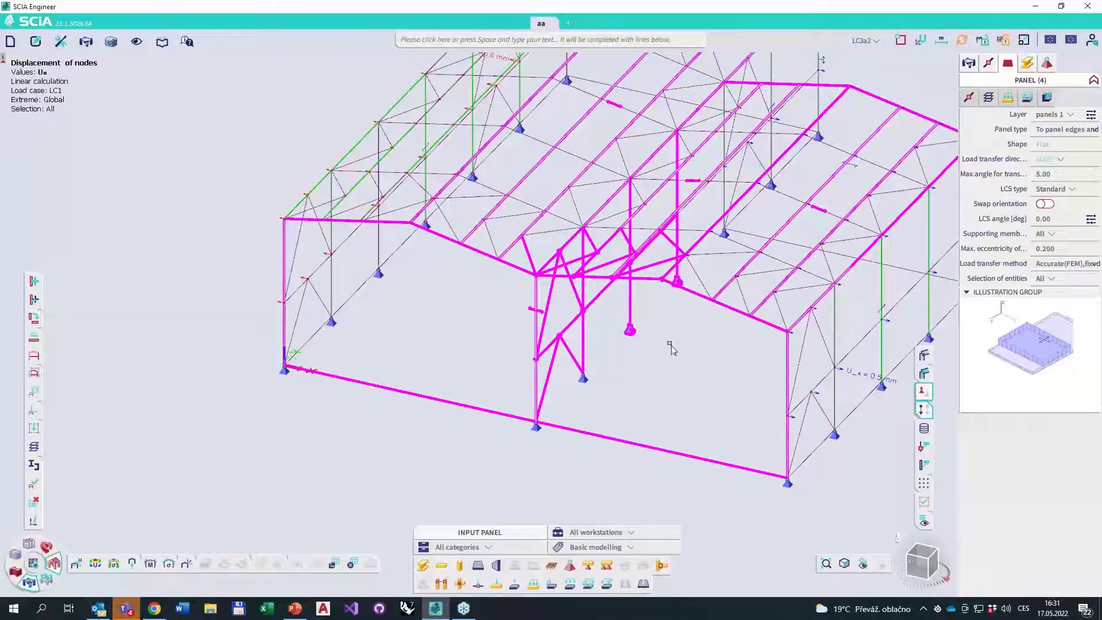
{"action": "middle_click_drag", "start_coordinate": [669, 344], "coordinate": [554, 396]}
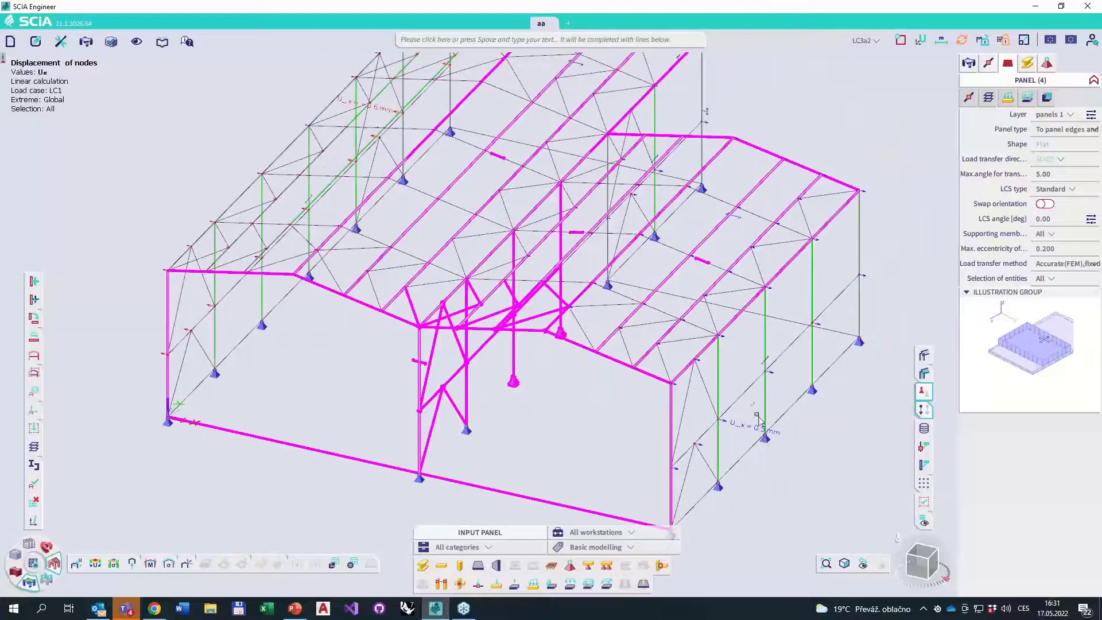
{"action": "scroll", "coordinate": [721, 443], "scroll_direction": "down", "scroll_amount": 2}
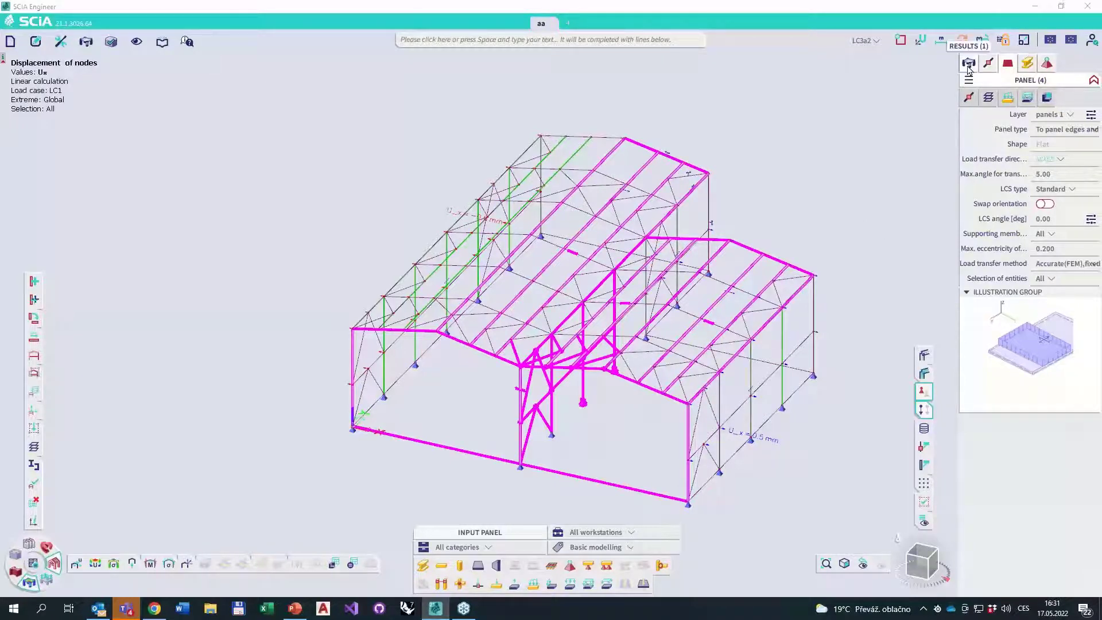
- Close the displacement results and remove the node supports, 1D members and panels from the selection, leaving only the nodes
{"action": "left_click", "coordinate": [1066, 64]}
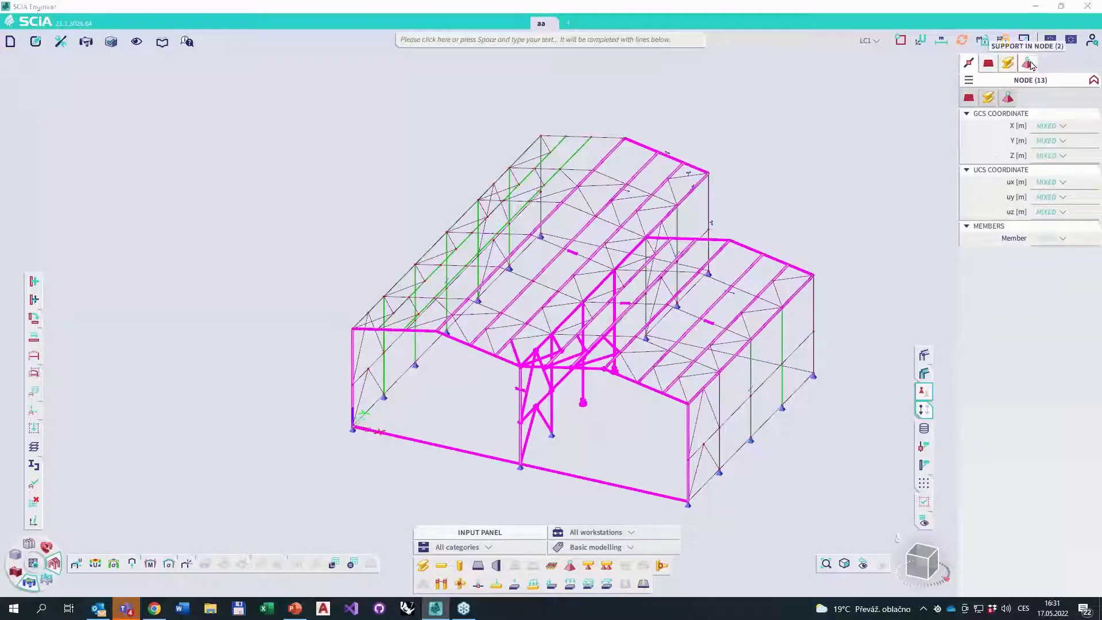
{"action": "left_click", "coordinate": [1012, 70]}
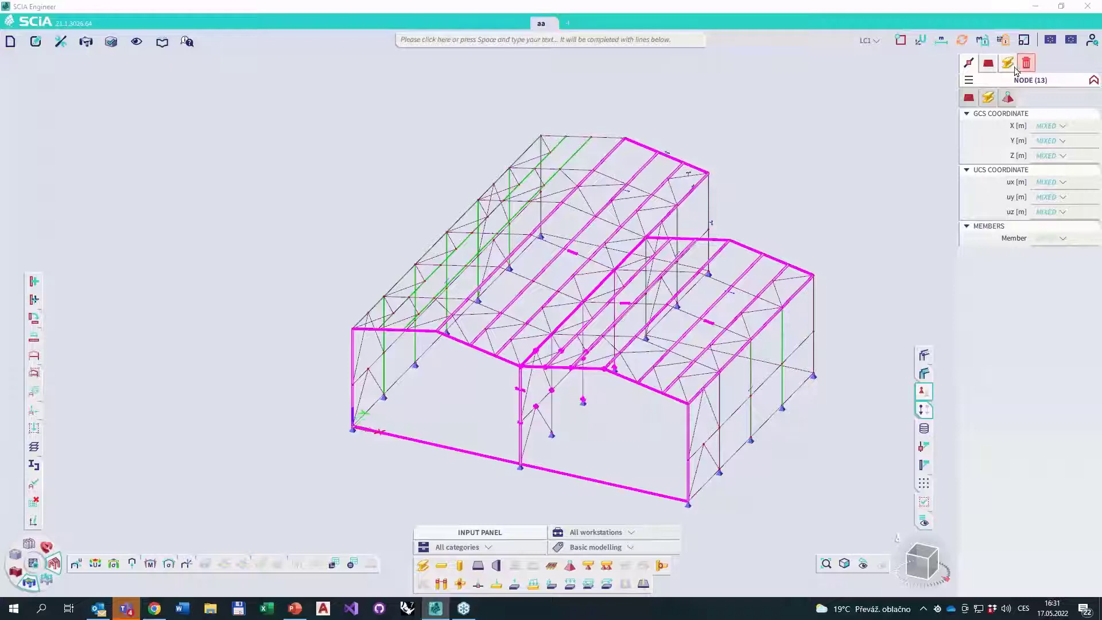
{"action": "left_click", "coordinate": [988, 63]}
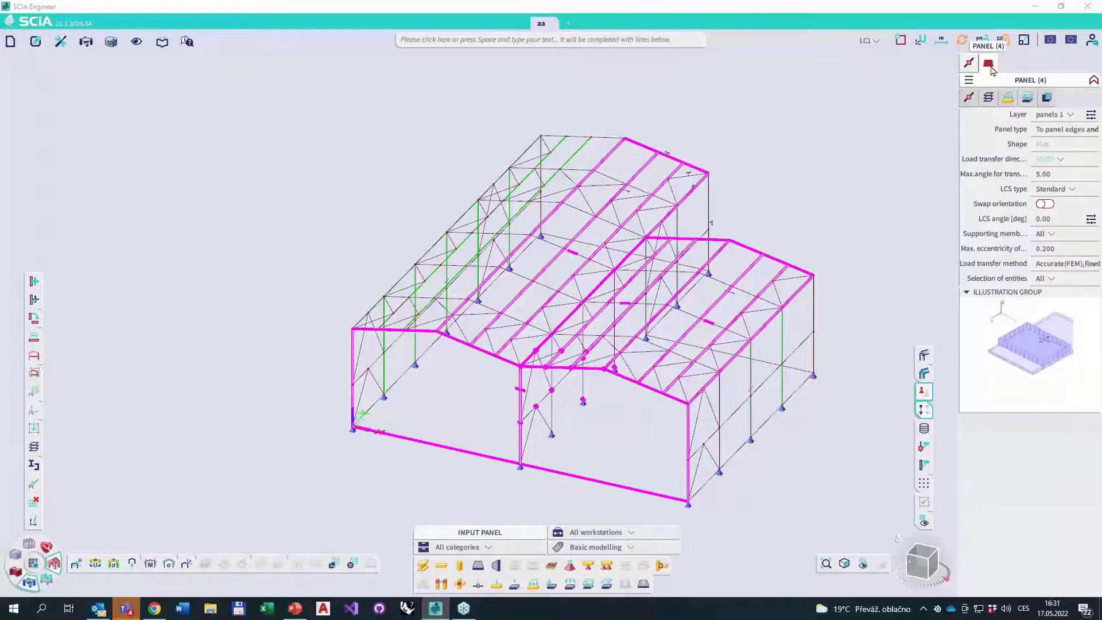
{"action": "left_click", "coordinate": [1007, 64]}
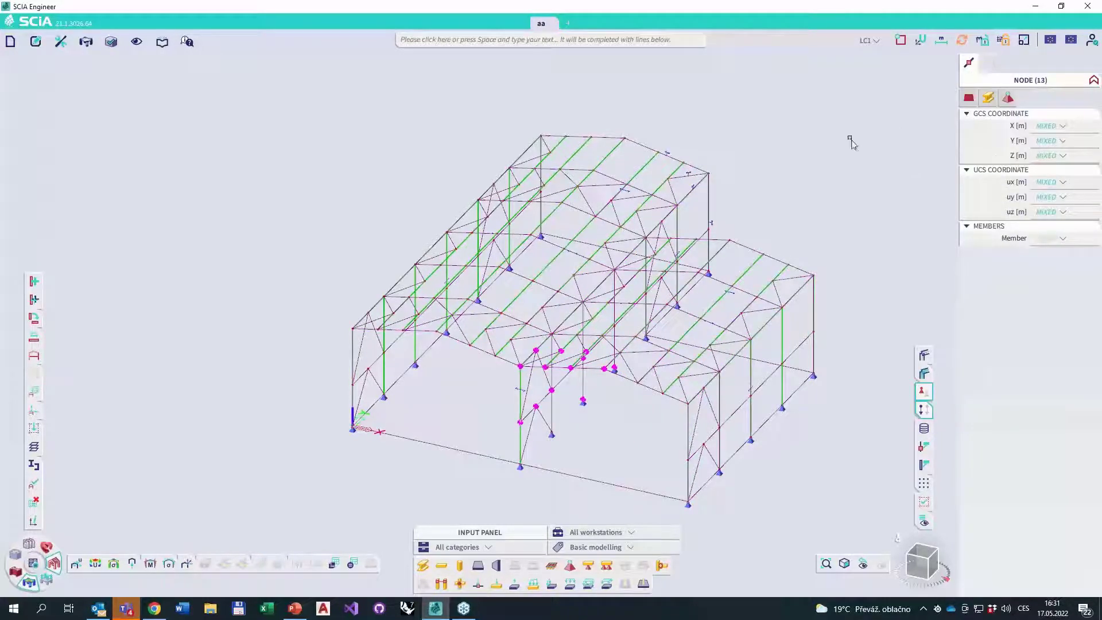
- Inspect the selected nodes around the middle column of the front frame and clear the selection
{"action": "scroll", "coordinate": [549, 422], "scroll_direction": "up", "scroll_amount": 5}
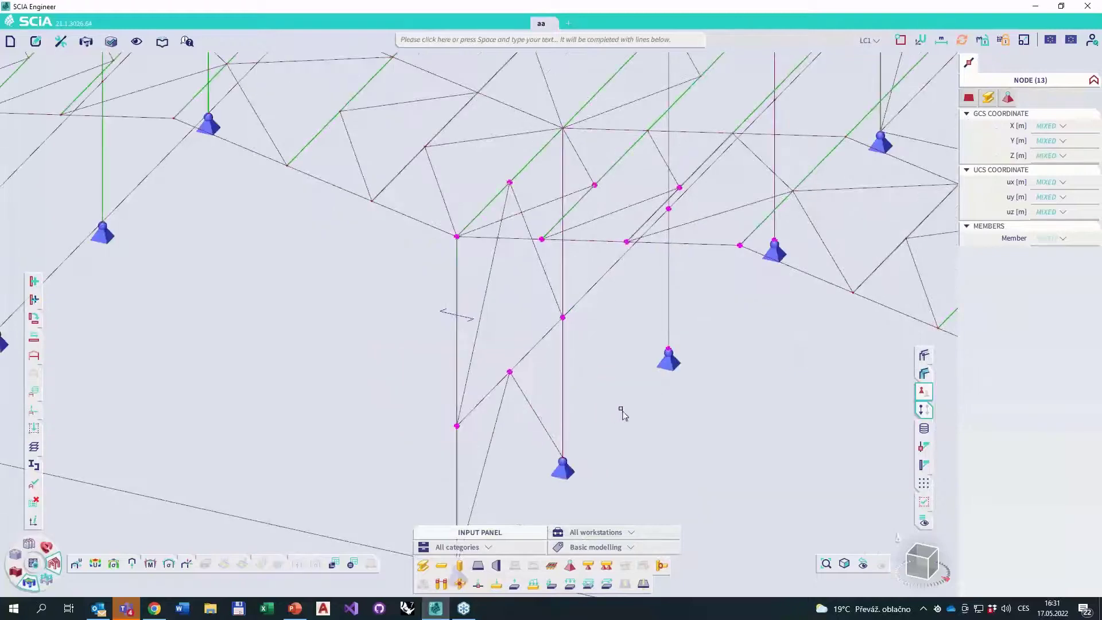
{"action": "scroll", "coordinate": [623, 410], "scroll_direction": "down", "scroll_amount": 5}
{"action": "key", "text": "Escape"}
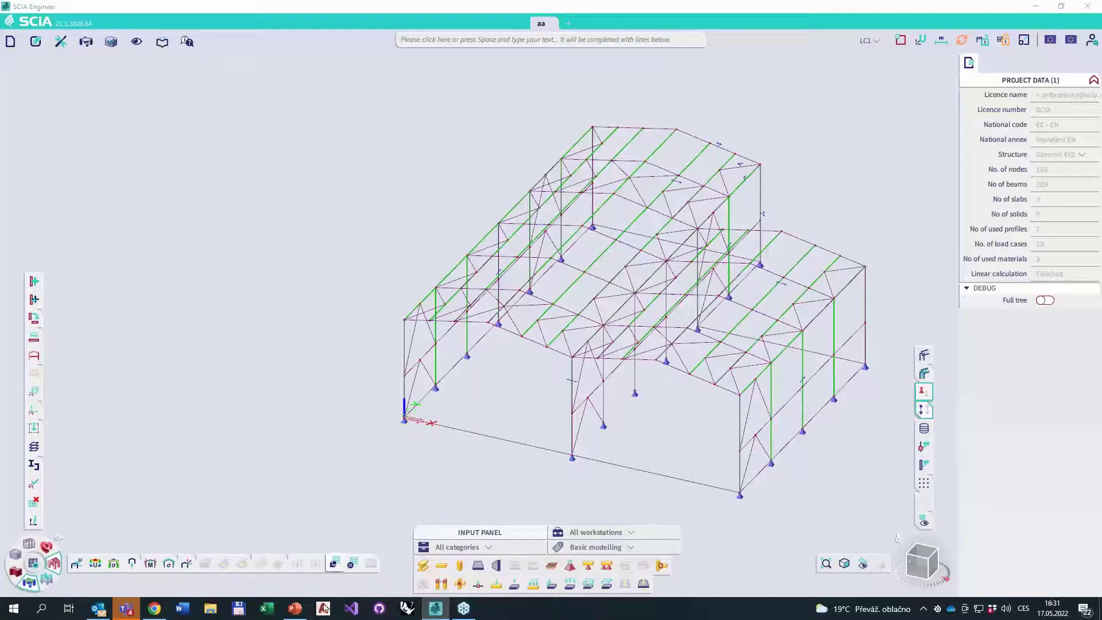
- Switch to PowerPoint, start the slide show from the LIVE DEMO slide and advance to the Marking Menu slide
{"action": "left_click", "coordinate": [303, 607]}
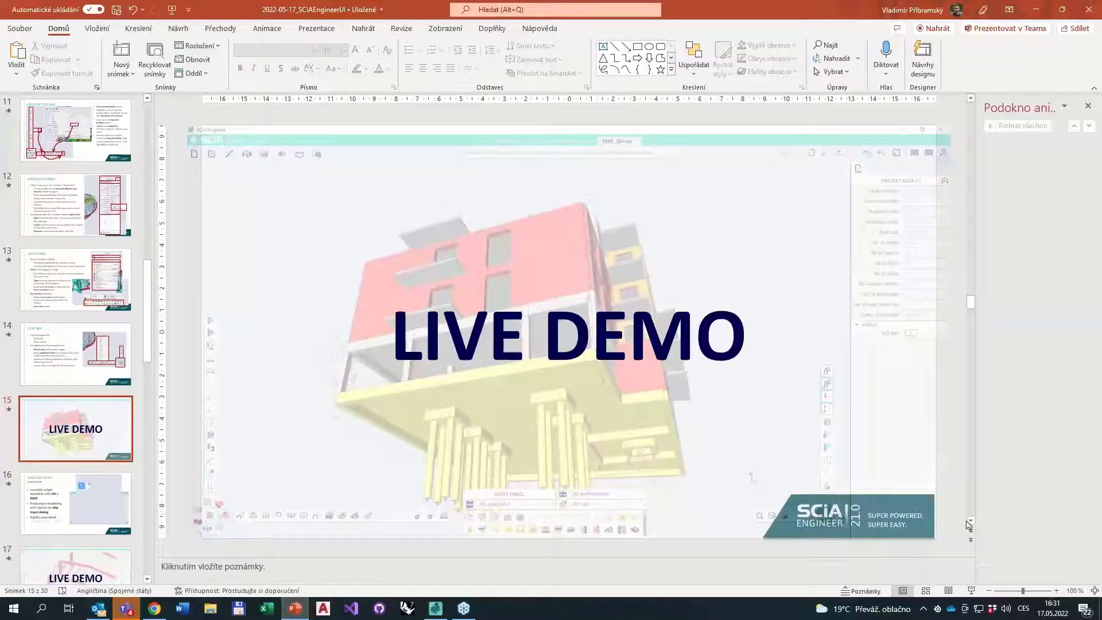
{"action": "left_click", "coordinate": [971, 590]}
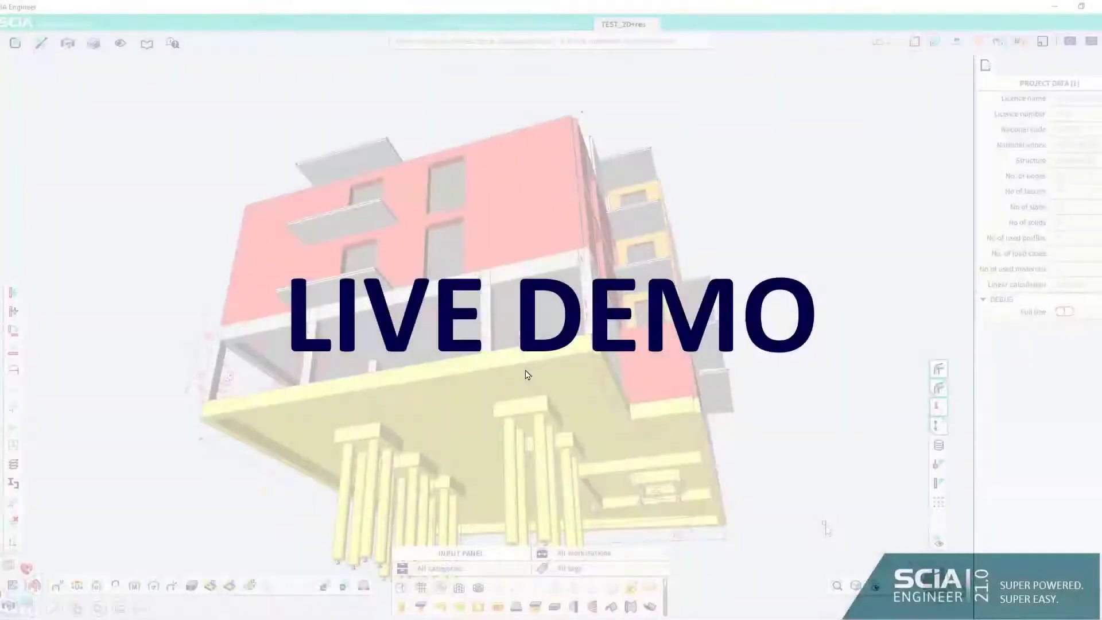
{"action": "left_click", "coordinate": [526, 374]}
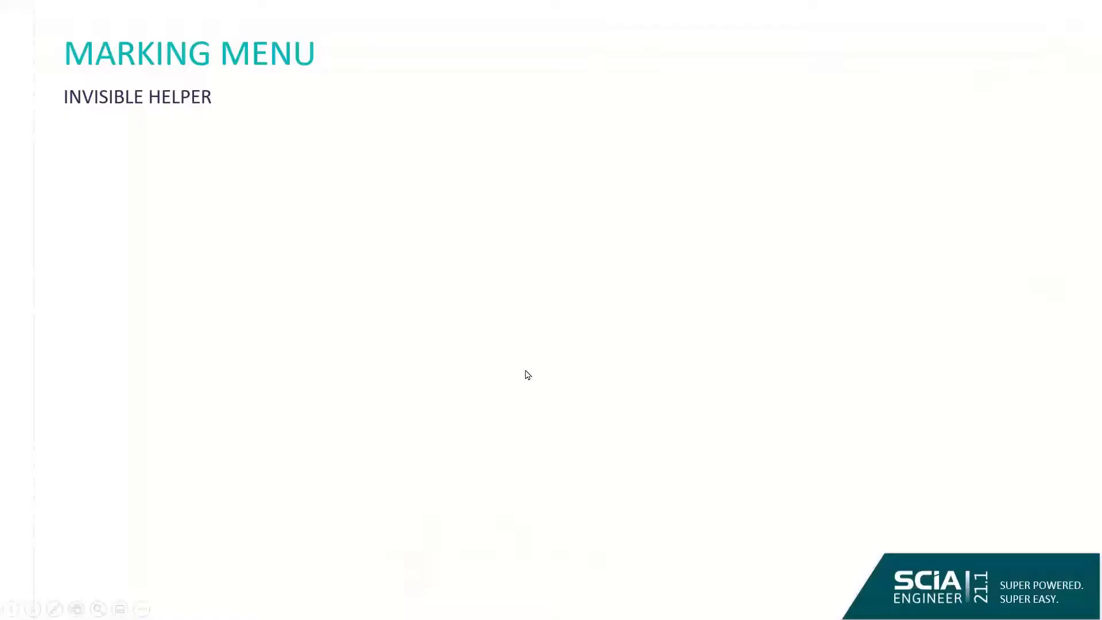
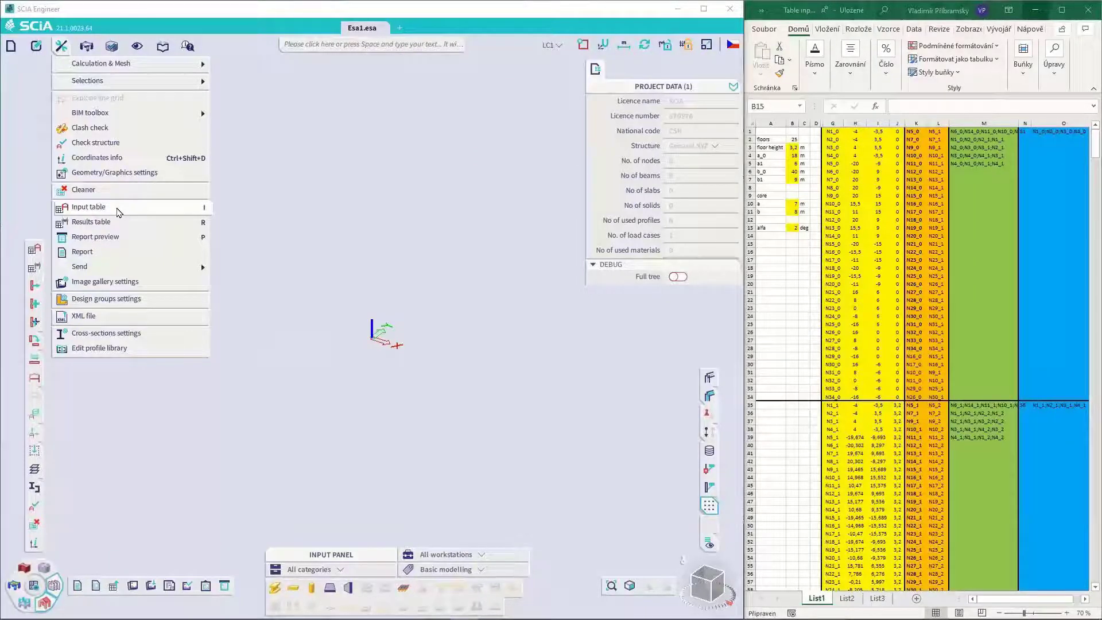
- Open the Input table in SCIA Engineer and paste the node names and coordinates from Excel columns G to J into Nodes
{"action": "left_click", "coordinate": [118, 212]}
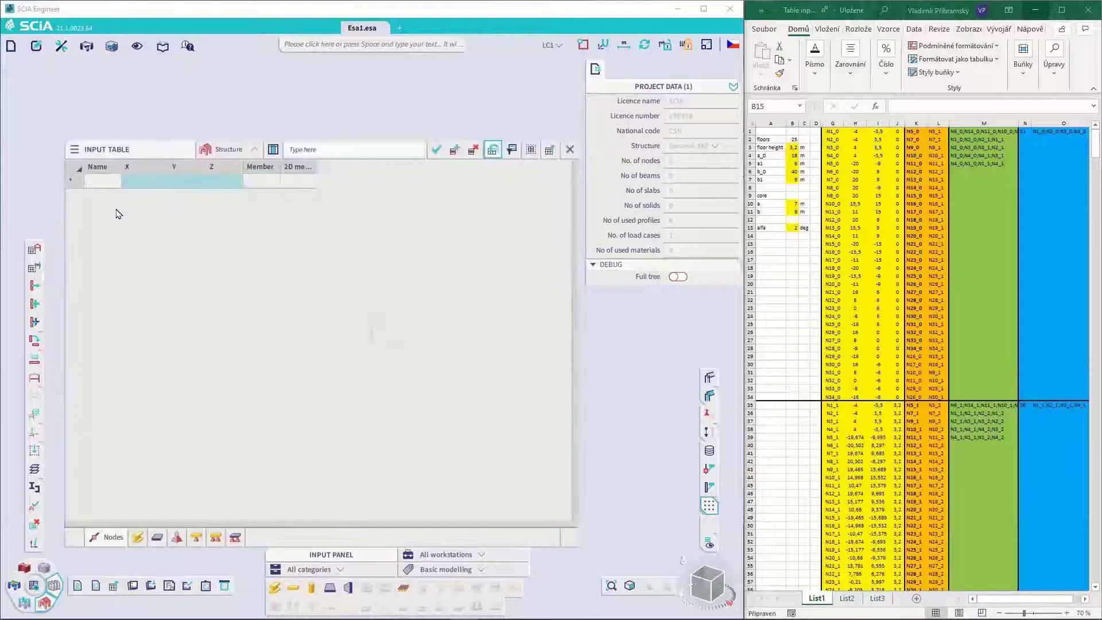
{"action": "key", "text": "alt+Tab"}
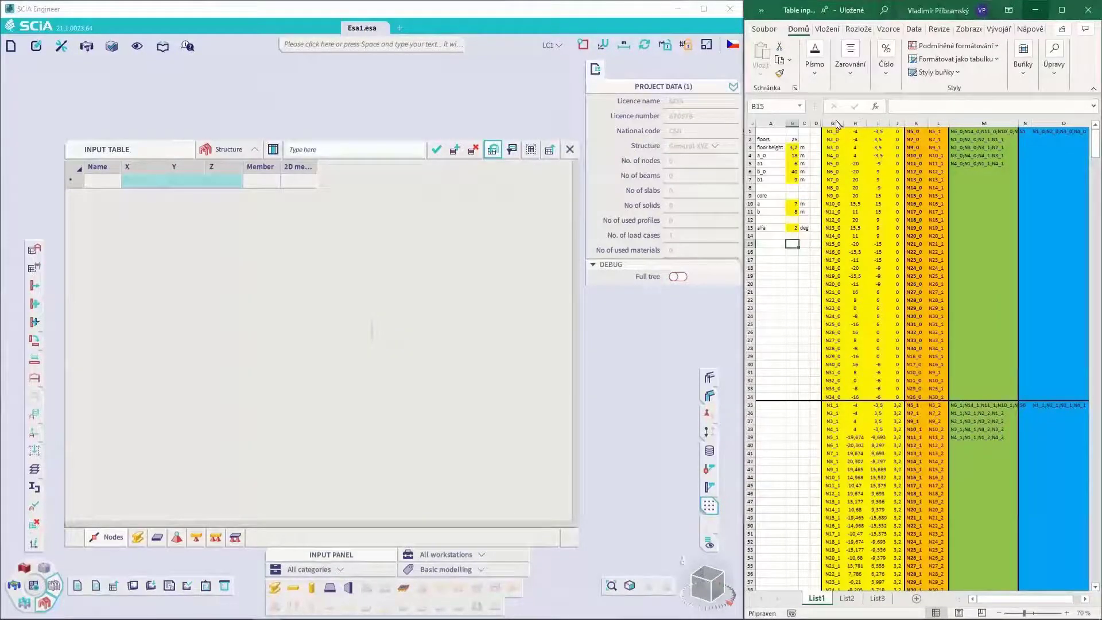
{"action": "left_click_drag", "start_coordinate": [837, 124], "coordinate": [895, 123]}
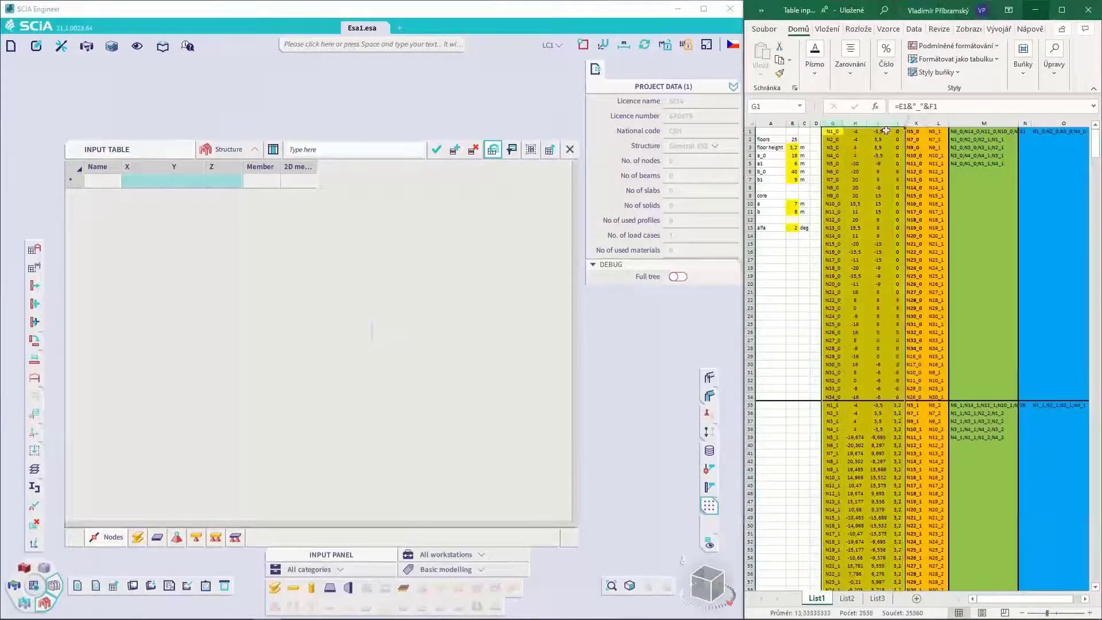
{"action": "key", "text": "ctrl+c"}
{"action": "left_click", "coordinate": [186, 277]}
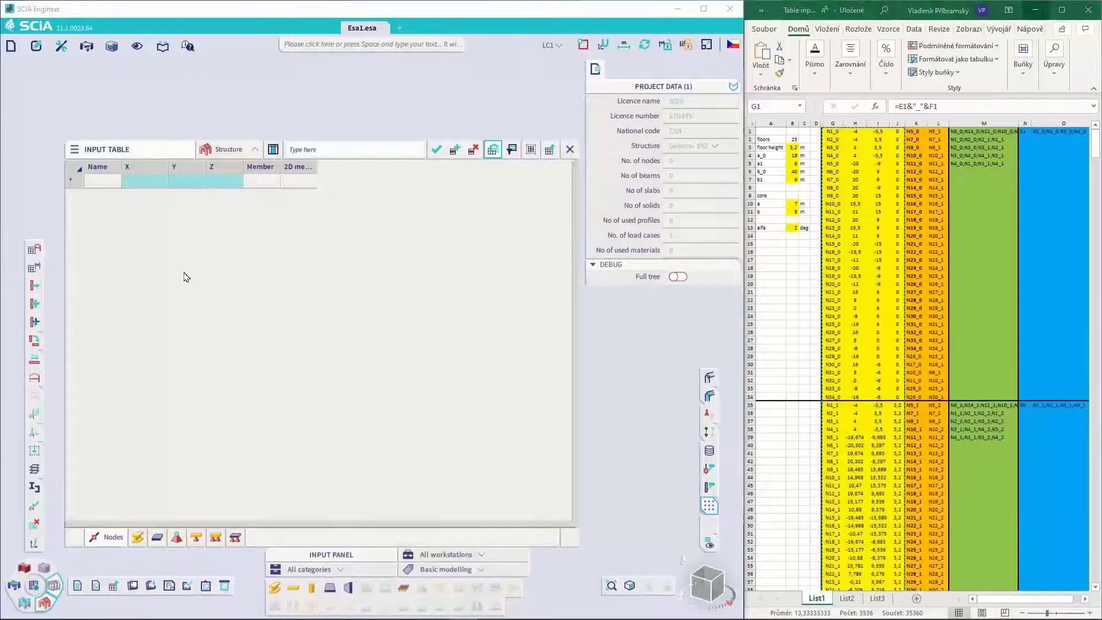
{"action": "key", "text": "ctrl+v"}
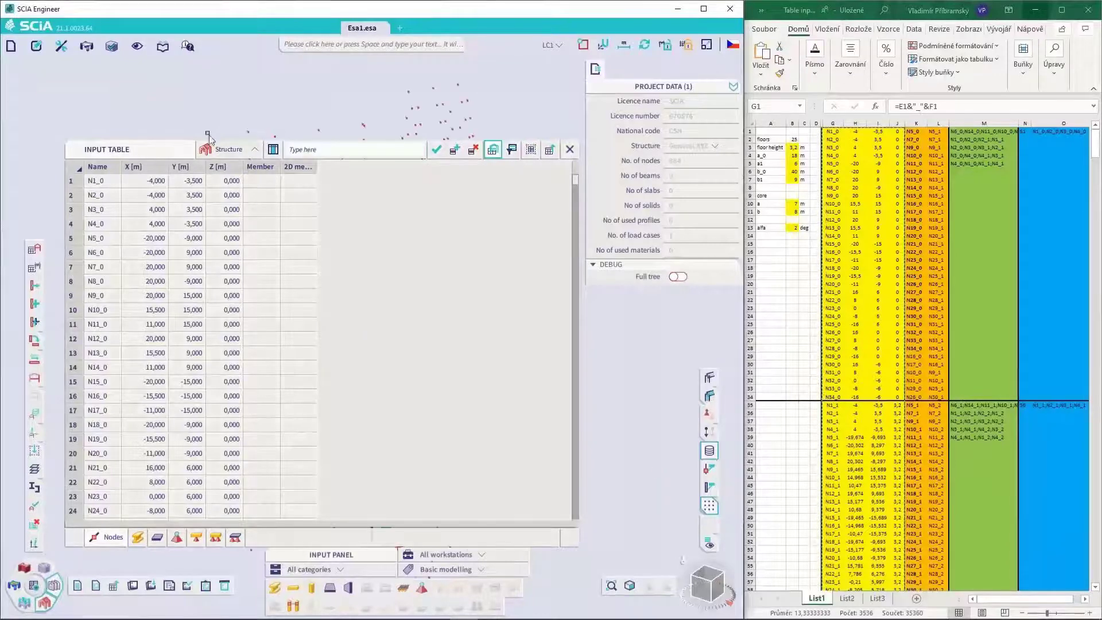
{"action": "mouse_move", "coordinate": [210, 139]}
{"action": "left_mouse_down"}
{"action": "mouse_move", "coordinate": [312, 167]}
{"action": "mouse_move", "coordinate": [926, 439]}
{"action": "mouse_move", "coordinate": [556, 212]}
{"action": "mouse_move", "coordinate": [189, 134]}
{"action": "left_mouse_up"}
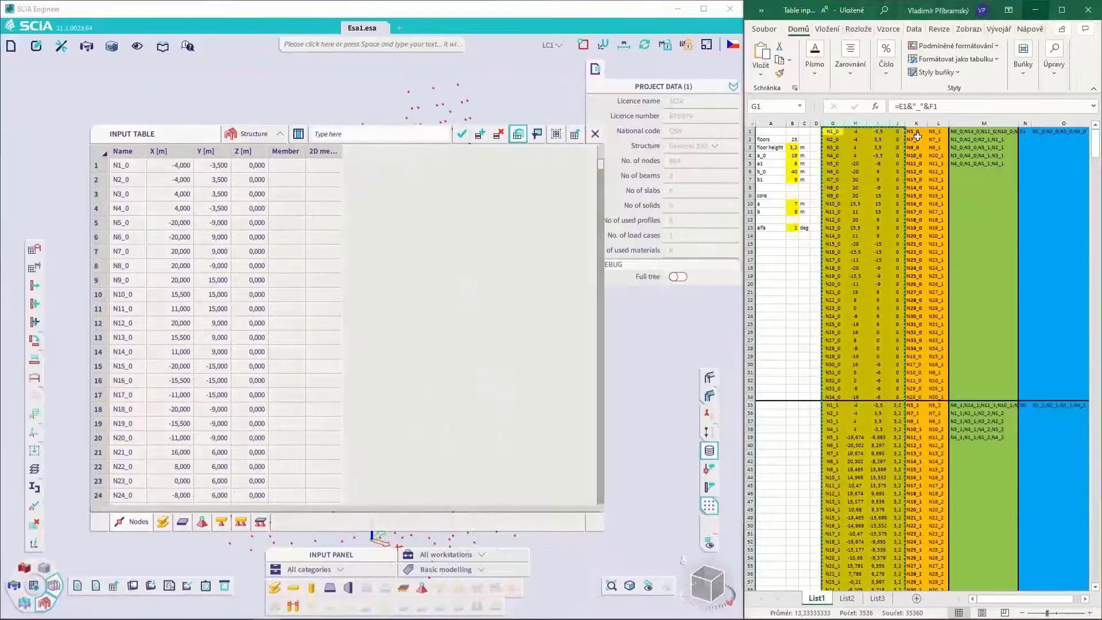
- Copy the begin and end nodes from Excel columns K and L into the 1D members table, starting at the begin node
{"action": "left_click_drag", "start_coordinate": [916, 133], "coordinate": [937, 134]}
{"action": "key", "text": "ctrl+shift+Down"}
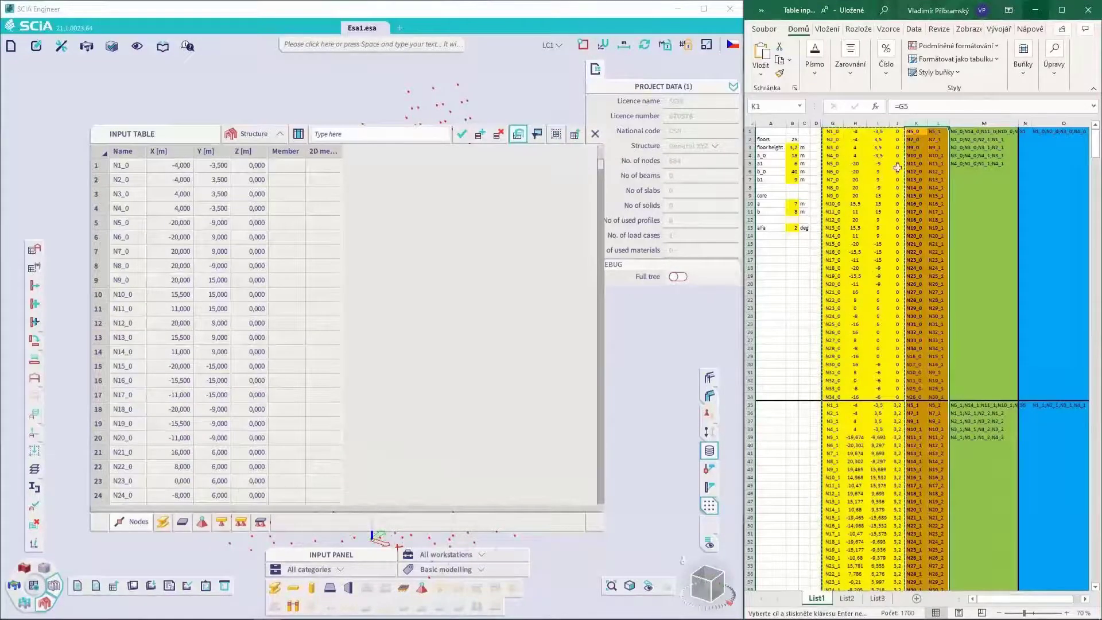
{"action": "left_click", "coordinate": [163, 521]}
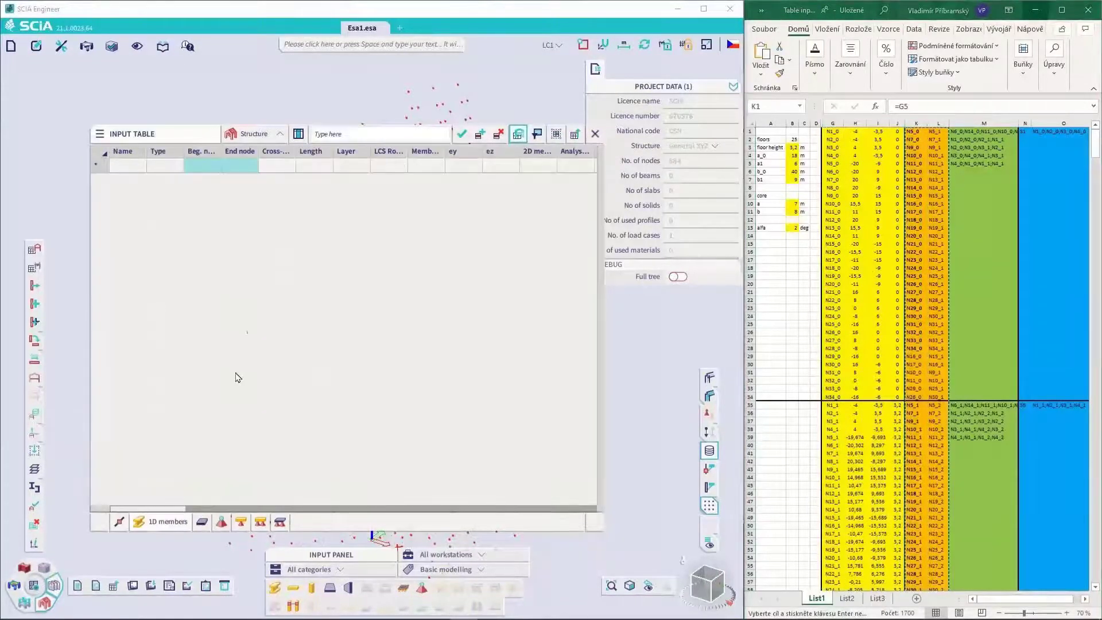
{"action": "left_click", "coordinate": [203, 171]}
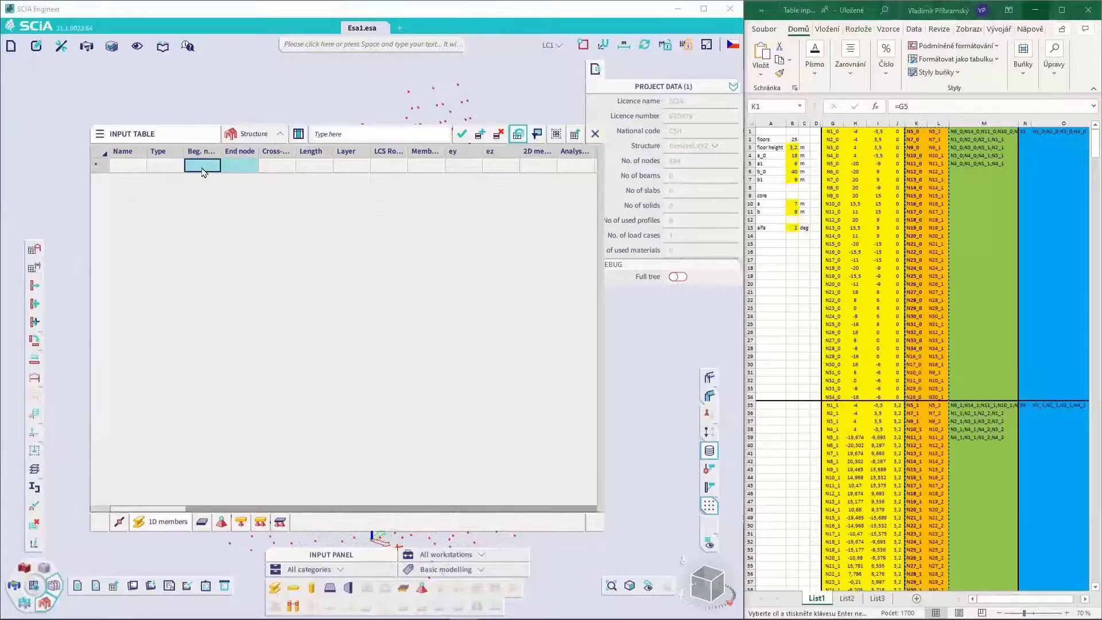
{"action": "key", "text": "ctrl+v"}
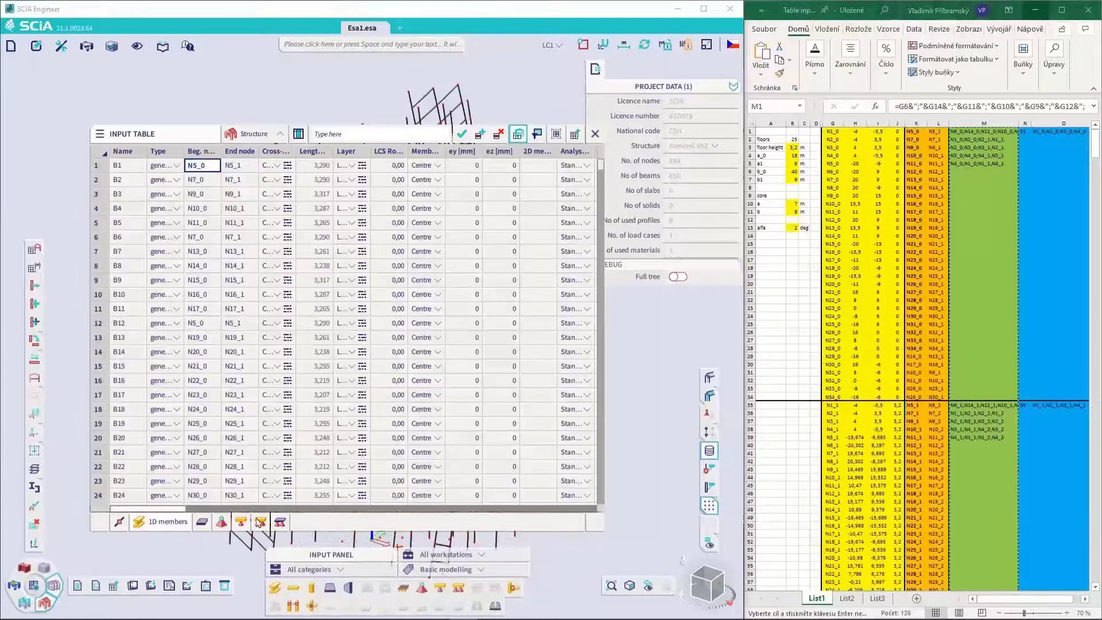
- Paste the node lists from Excel column M into the Node column of the 2D members table
{"action": "left_click", "coordinate": [202, 523]}
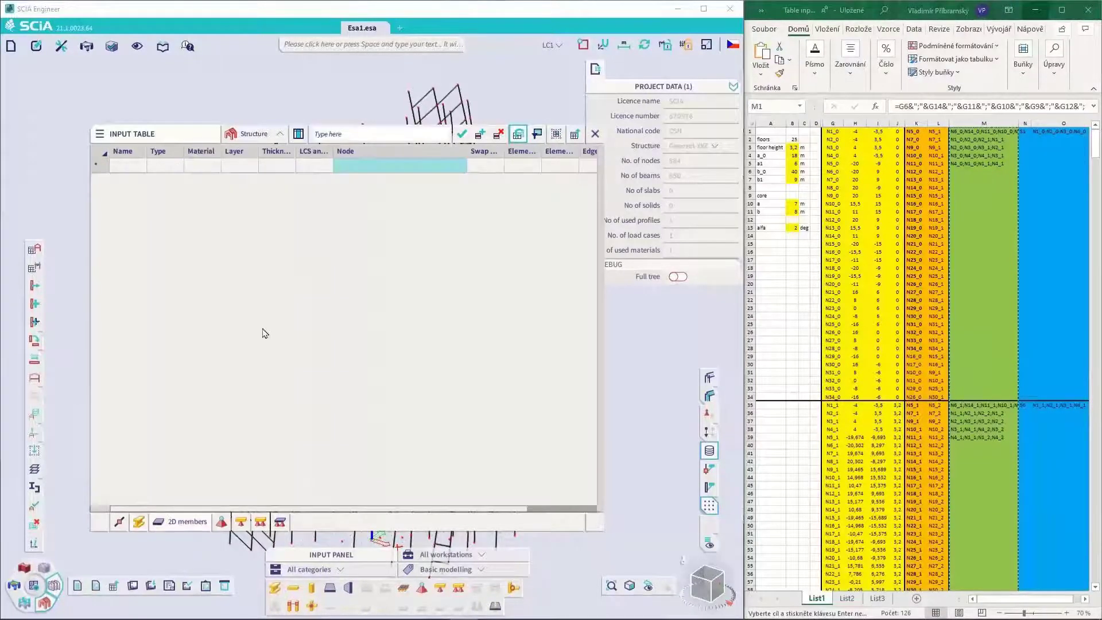
{"action": "left_click", "coordinate": [364, 166]}
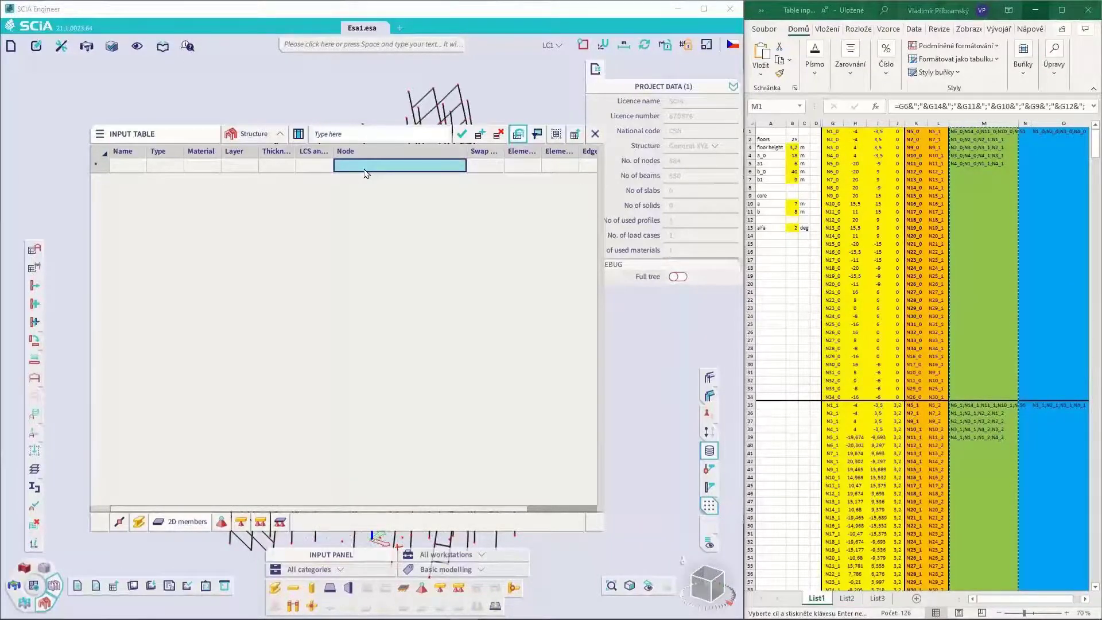
{"action": "key", "text": "ctrl+v"}
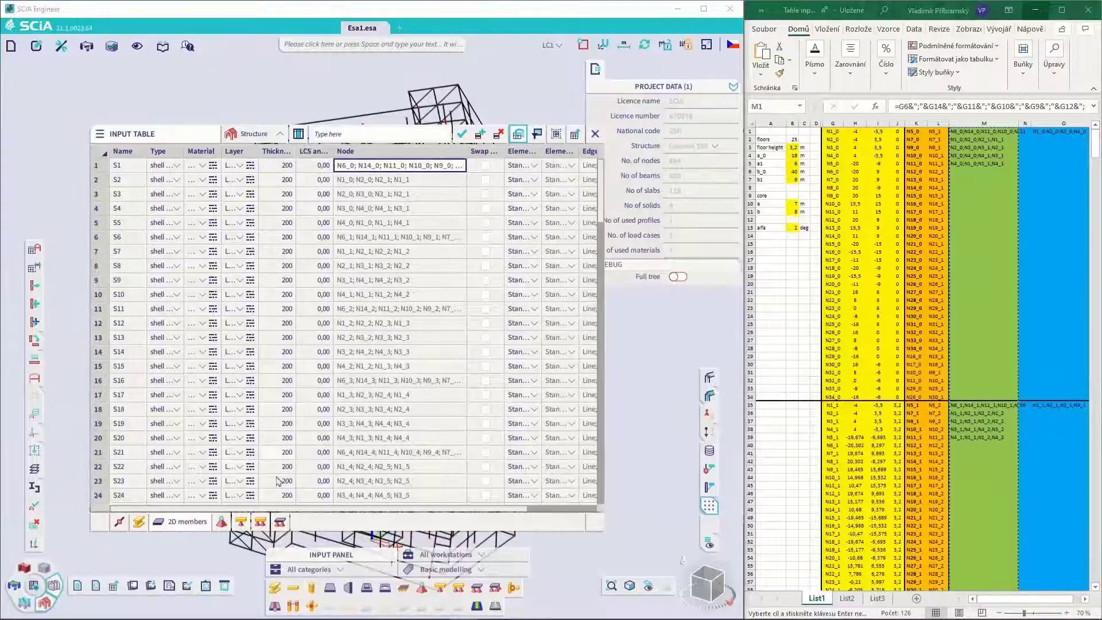
- Add Openings on 2D to the entity types offered in the input table
{"action": "right_click", "coordinate": [255, 519]}
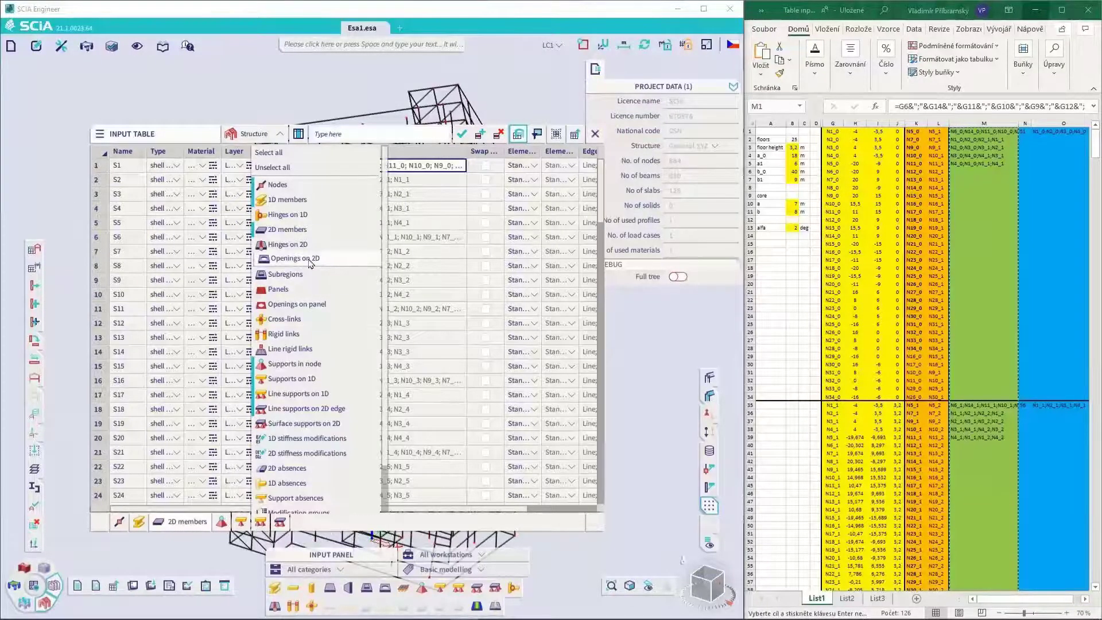
{"action": "scroll", "coordinate": [312, 270], "scroll_direction": "down", "scroll_amount": 2}
{"action": "scroll", "coordinate": [310, 270], "scroll_direction": "up", "scroll_amount": 2}
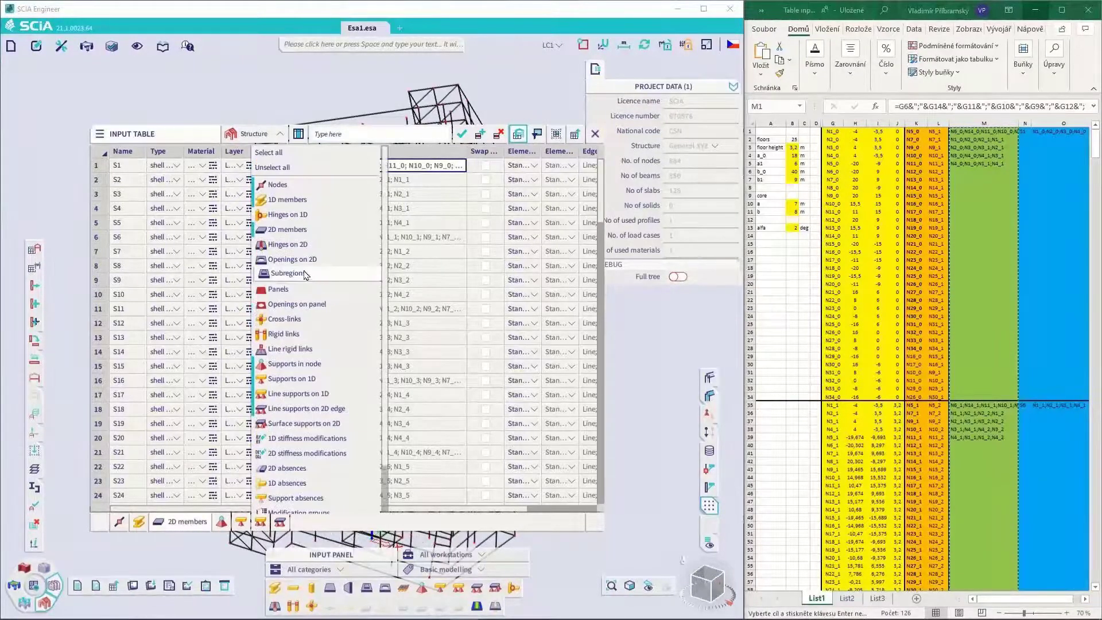
{"action": "left_click", "coordinate": [298, 258]}
- Copy the slab names and opening nodes from Excel columns N and O into the Openings on 2D table, starting at 2D member
{"action": "left_click", "coordinate": [1041, 125]}
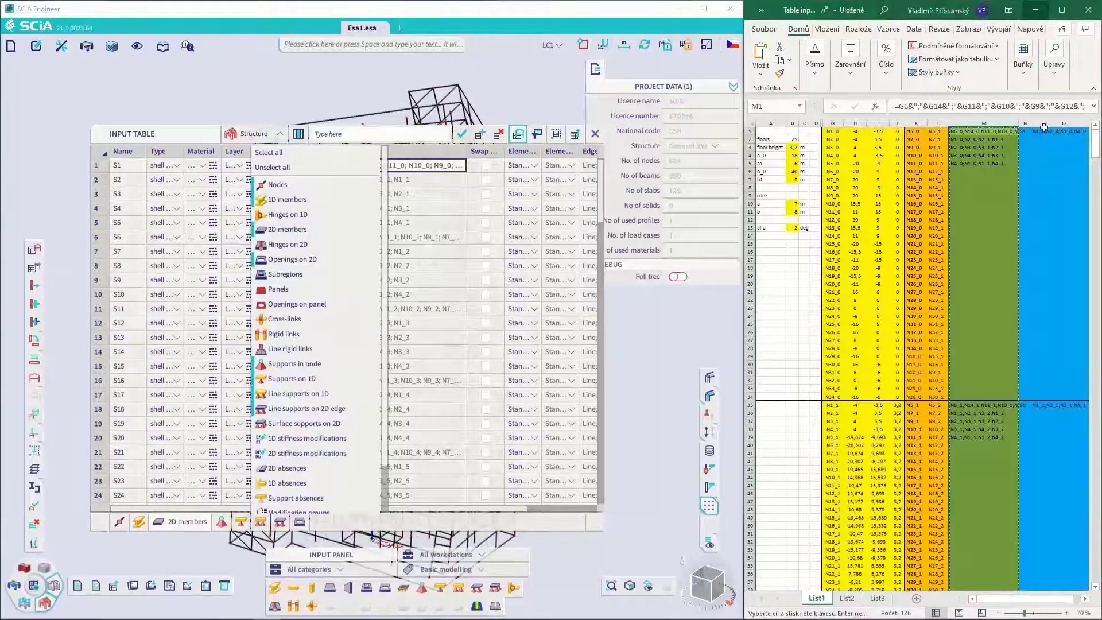
{"action": "left_click_drag", "start_coordinate": [1026, 124], "coordinate": [1046, 124]}
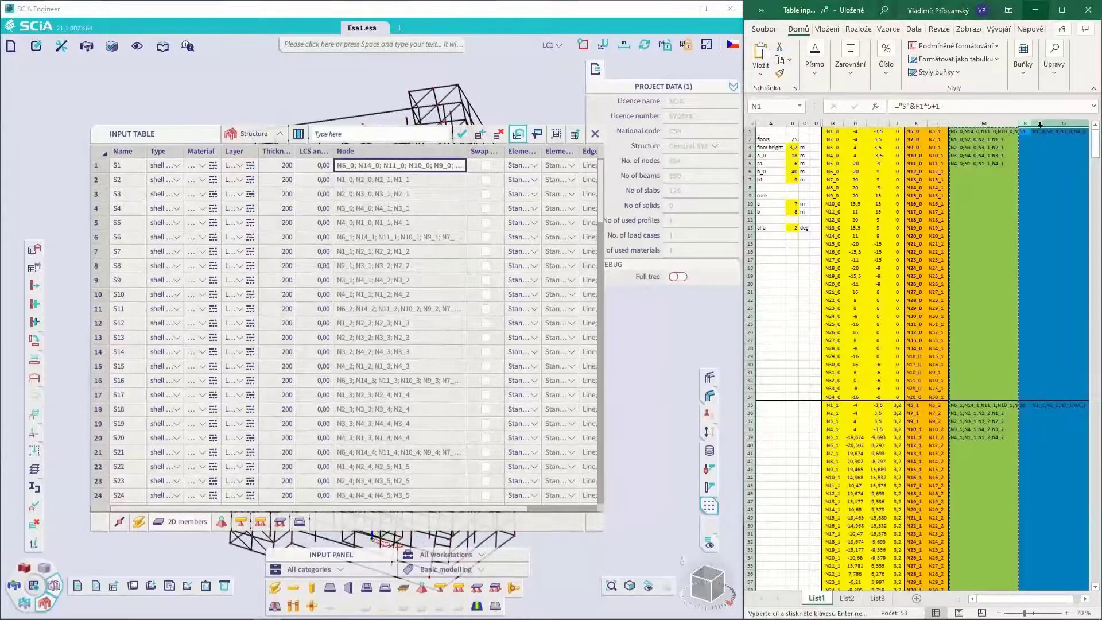
{"action": "left_click", "coordinate": [299, 521]}
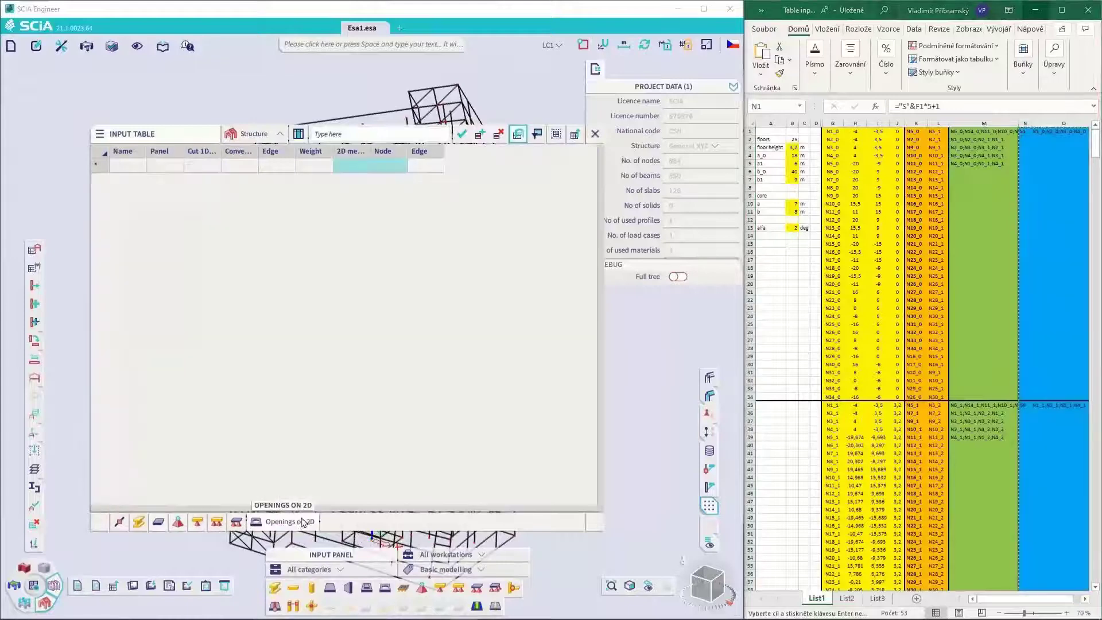
{"action": "left_click", "coordinate": [354, 170]}
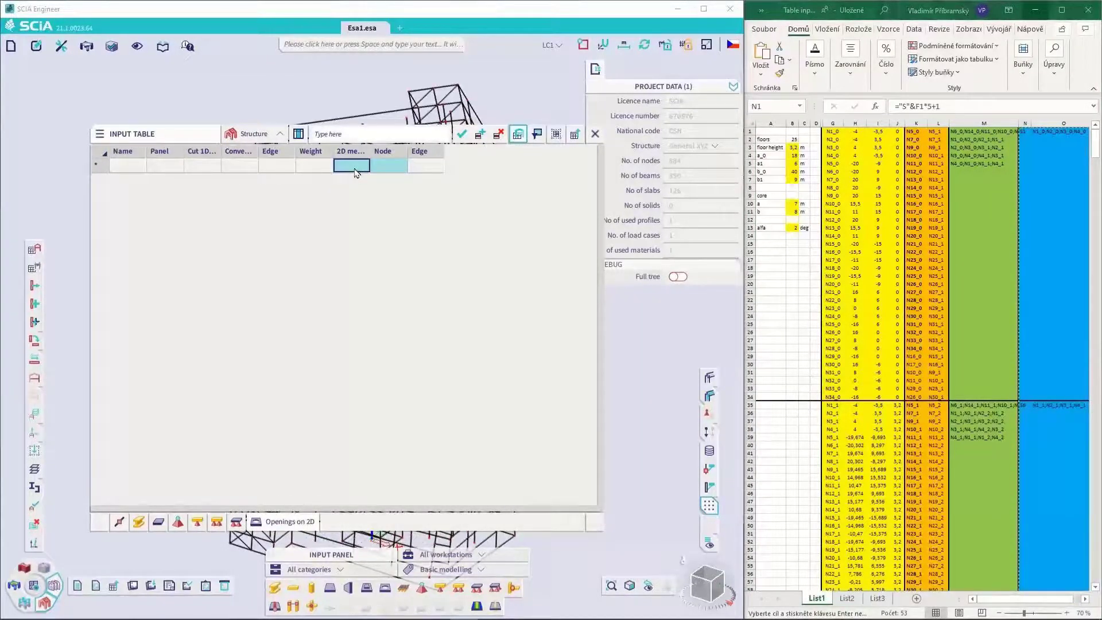
{"action": "key", "text": "ctrl+v"}
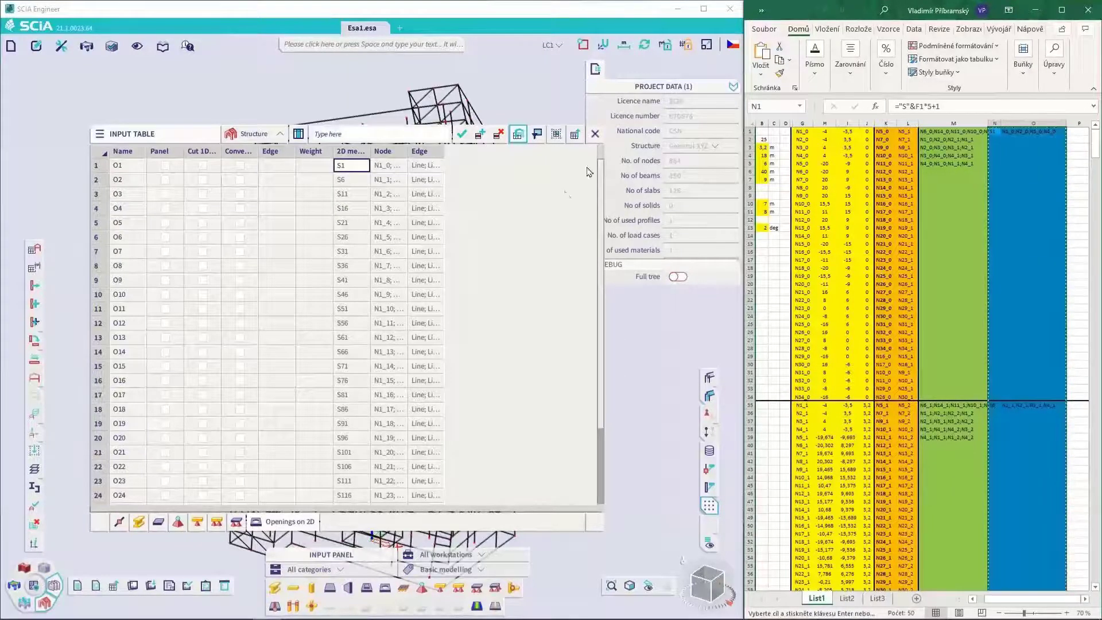
- Close the input table and display the tower with rendered surfaces and volumes, viewed from a different angle
{"action": "left_click", "coordinate": [594, 133]}
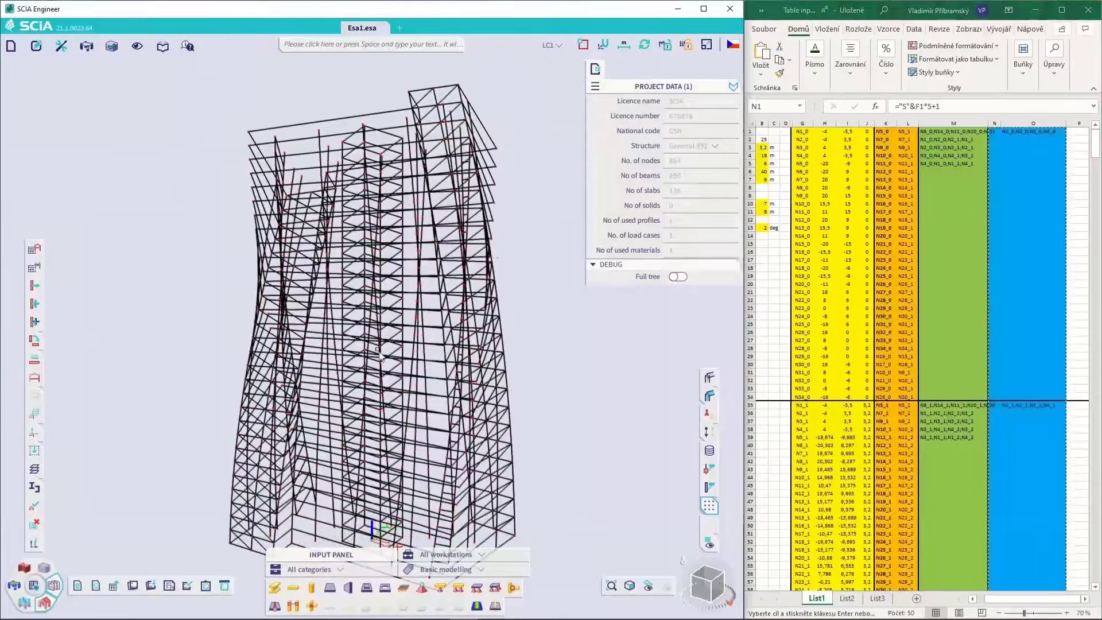
{"action": "left_click", "coordinate": [709, 396]}
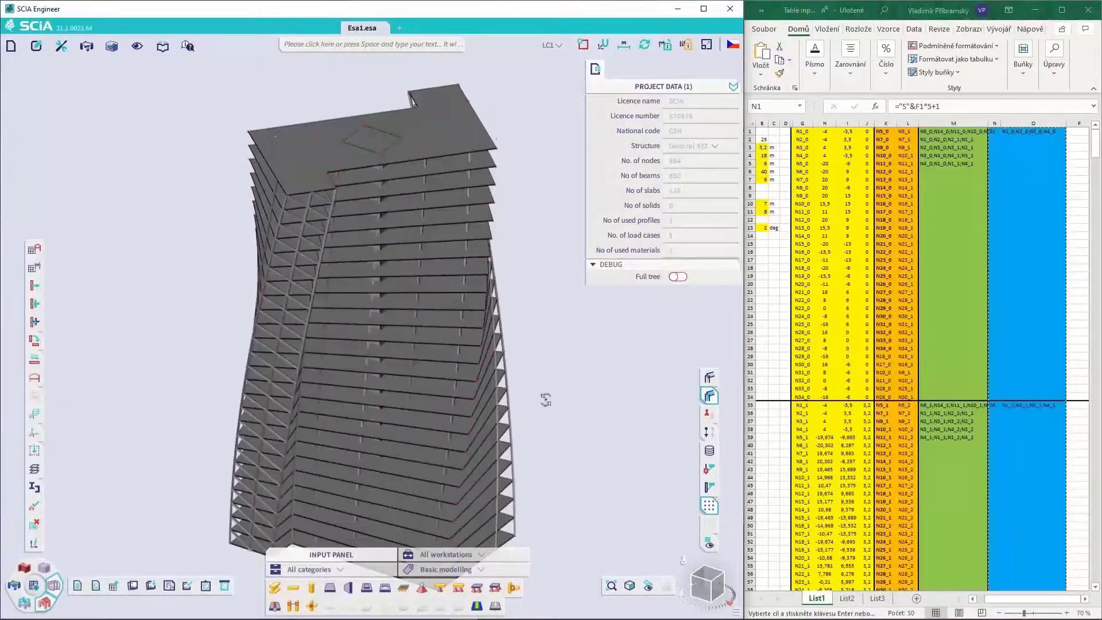
{"action": "mouse_move", "coordinate": [545, 400]}
{"action": "right_mouse_down", "text": "ctrl"}
{"action": "mouse_move", "coordinate": [521, 365]}
{"action": "mouse_move", "coordinate": [519, 404]}
{"action": "mouse_move", "coordinate": [551, 390]}
{"action": "right_mouse_up", "text": "ctrl"}
- Set the alfa rotation angle in Excel cell B13 to 3 degrees
{"action": "left_click", "coordinate": [761, 228]}
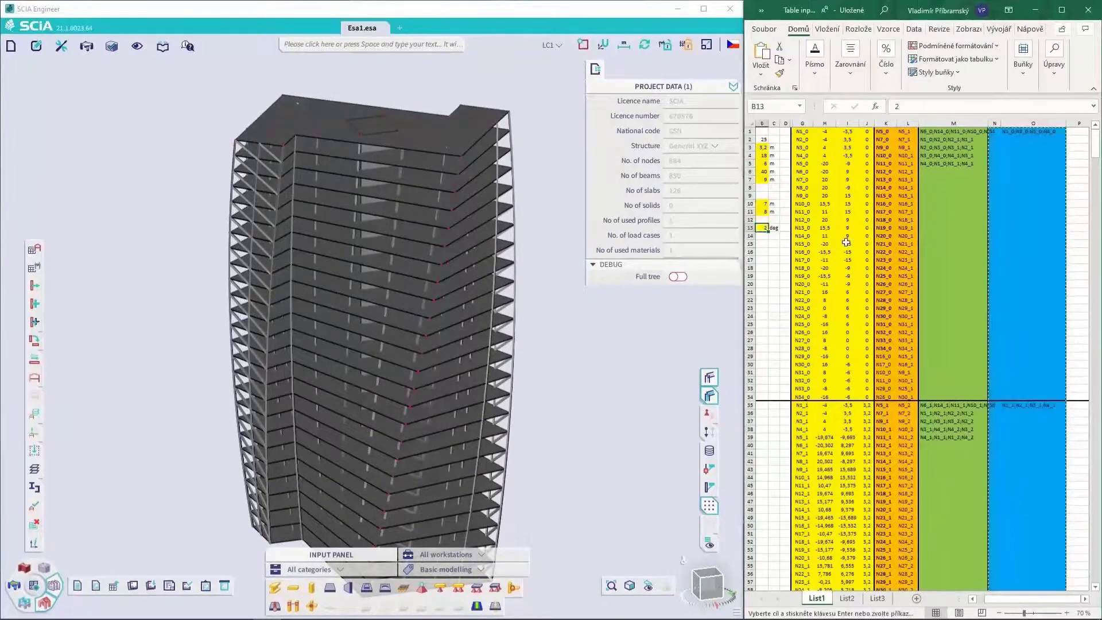
{"action": "scroll", "coordinate": [846, 242], "scroll_direction": "left", "scroll_amount": 1}
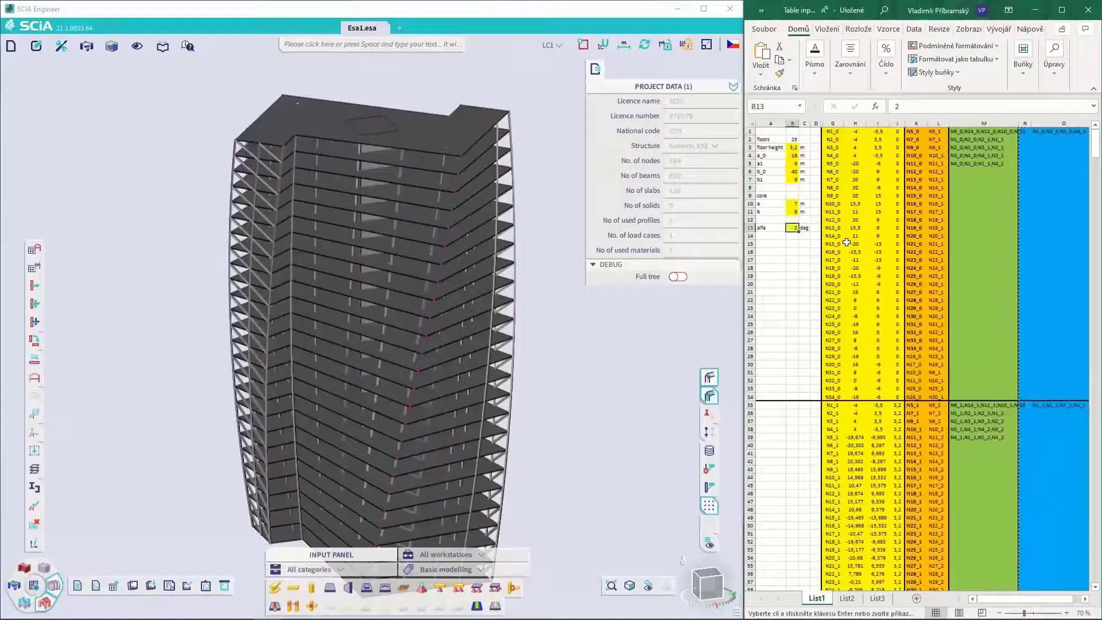
{"action": "type", "text": "3"}
{"action": "key", "text": "Return"}
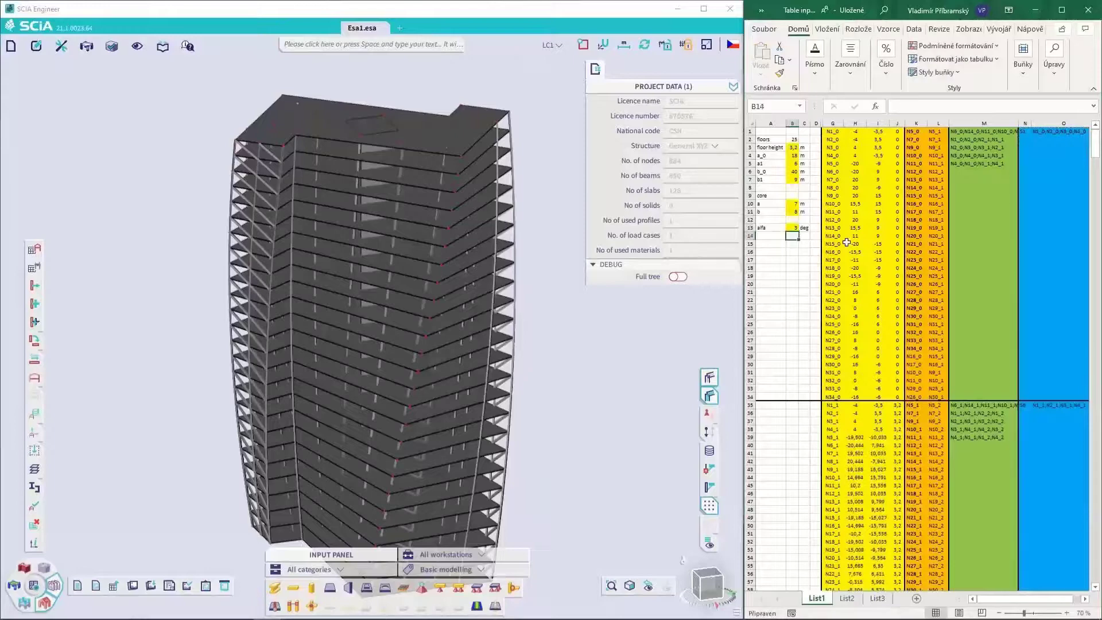
- Reopen the input table and paste the recalculated coordinates from Excel columns H to J over the X, Y and Z of the nodes
{"action": "left_click", "coordinate": [585, 385]}
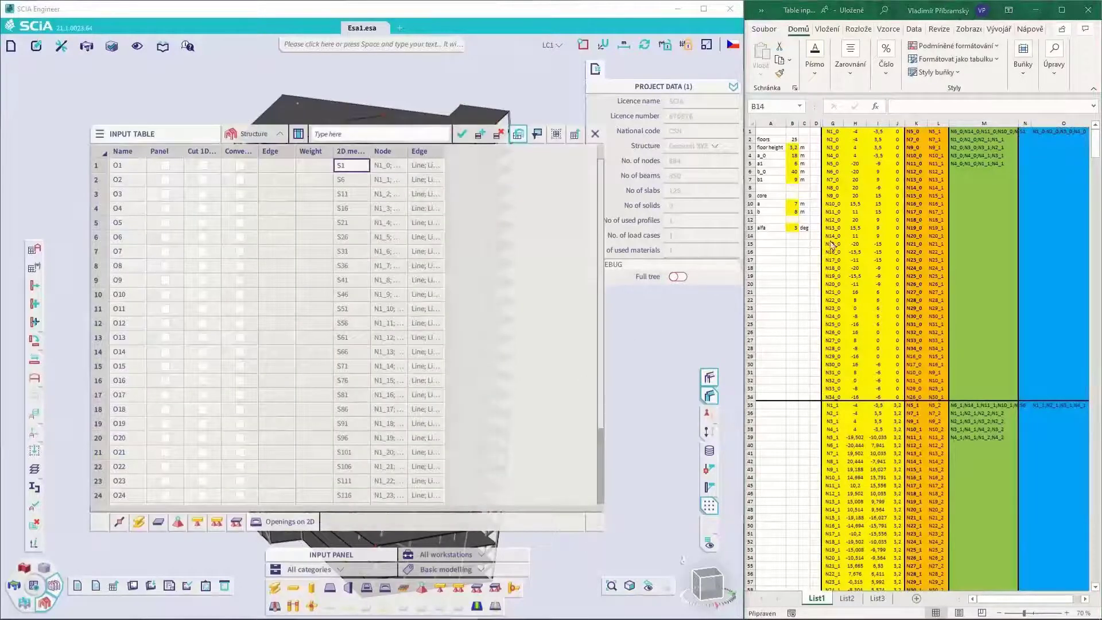
{"action": "left_click_drag", "start_coordinate": [853, 123], "coordinate": [893, 118]}
{"action": "key", "text": "ctrl+c"}
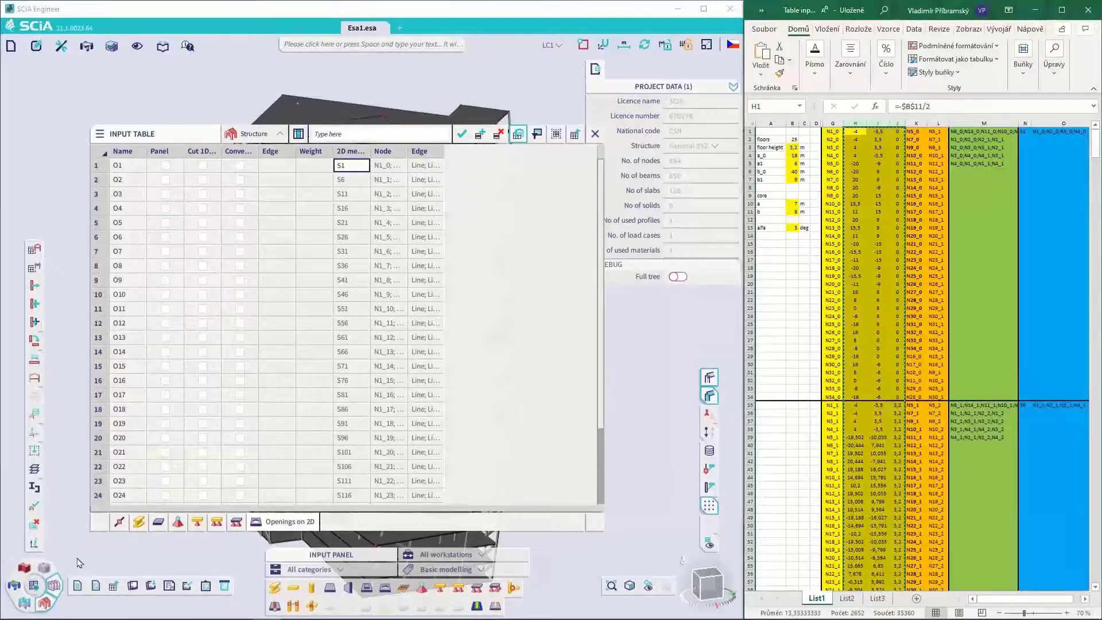
{"action": "left_click", "coordinate": [118, 521]}
{"action": "left_click", "coordinate": [173, 165]}
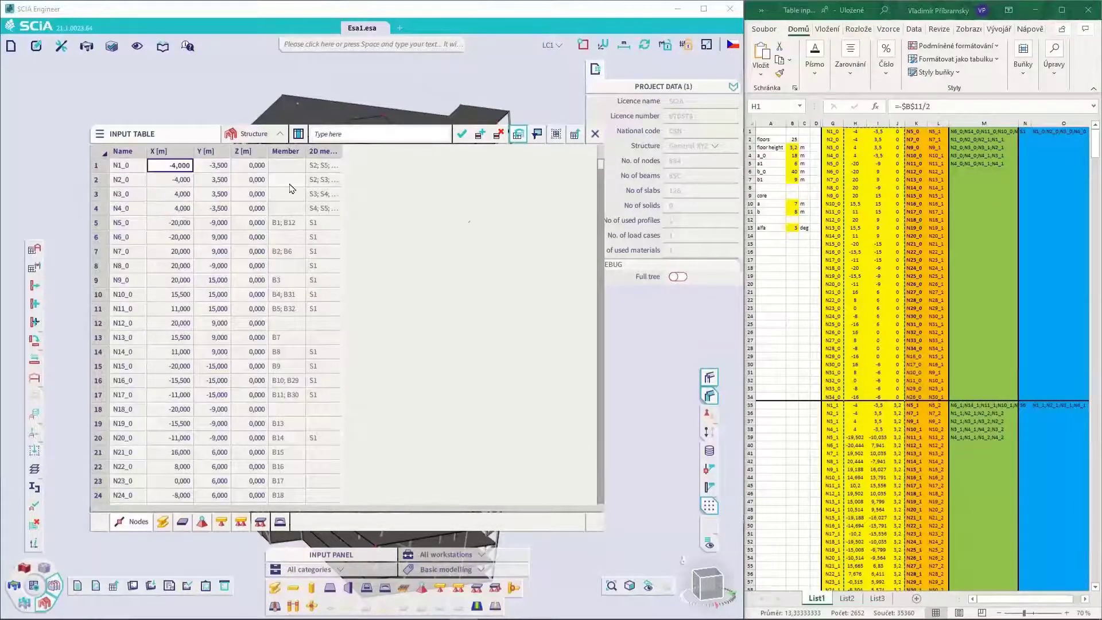
{"action": "key", "text": "ctrl+v"}
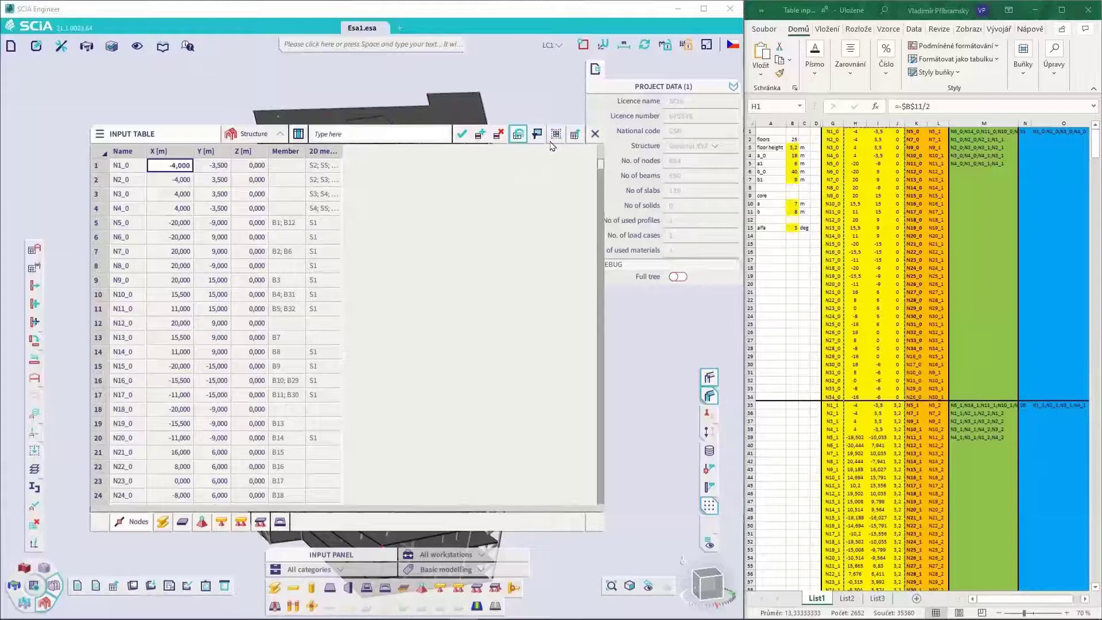
- Close the input table and view the updated twisted tower in the 3D model
{"action": "left_click", "coordinate": [594, 133]}
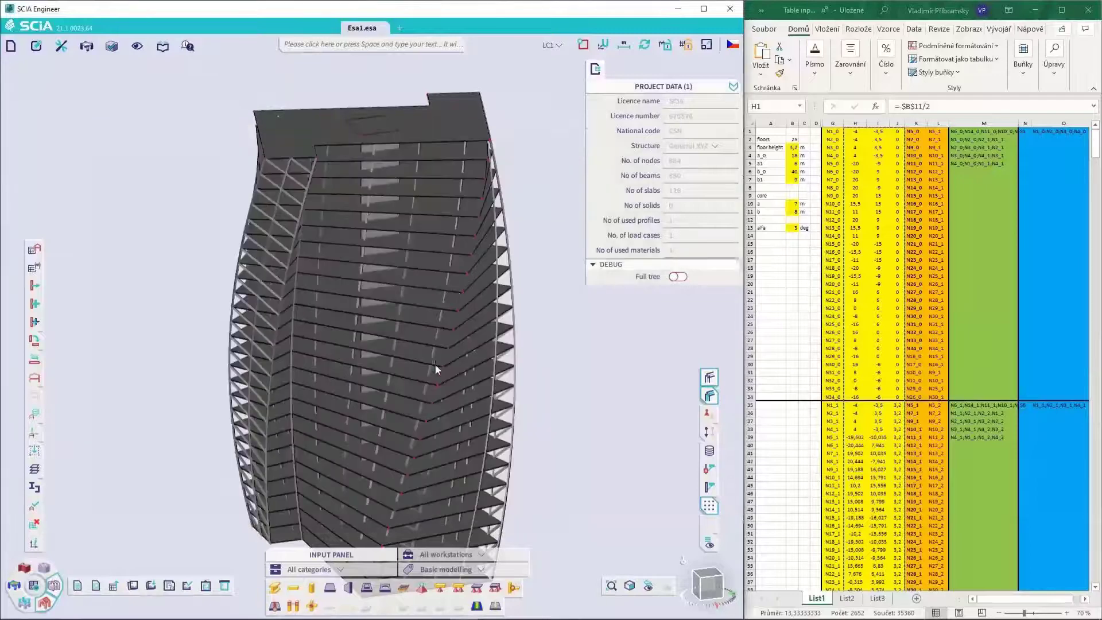
{"action": "right_click_drag", "start_coordinate": [477, 364], "coordinate": [487, 363], "text": "ctrl"}
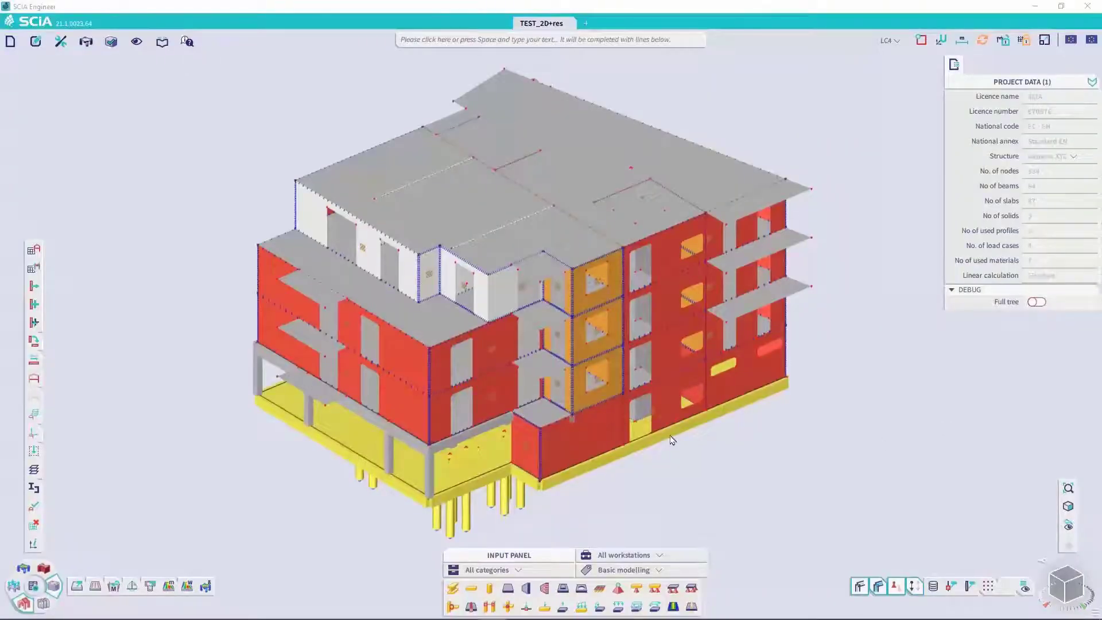
- Show the building as wireframe and list the capacity-interaction diagram check of all members in the results table
{"action": "left_click", "coordinate": [874, 584]}
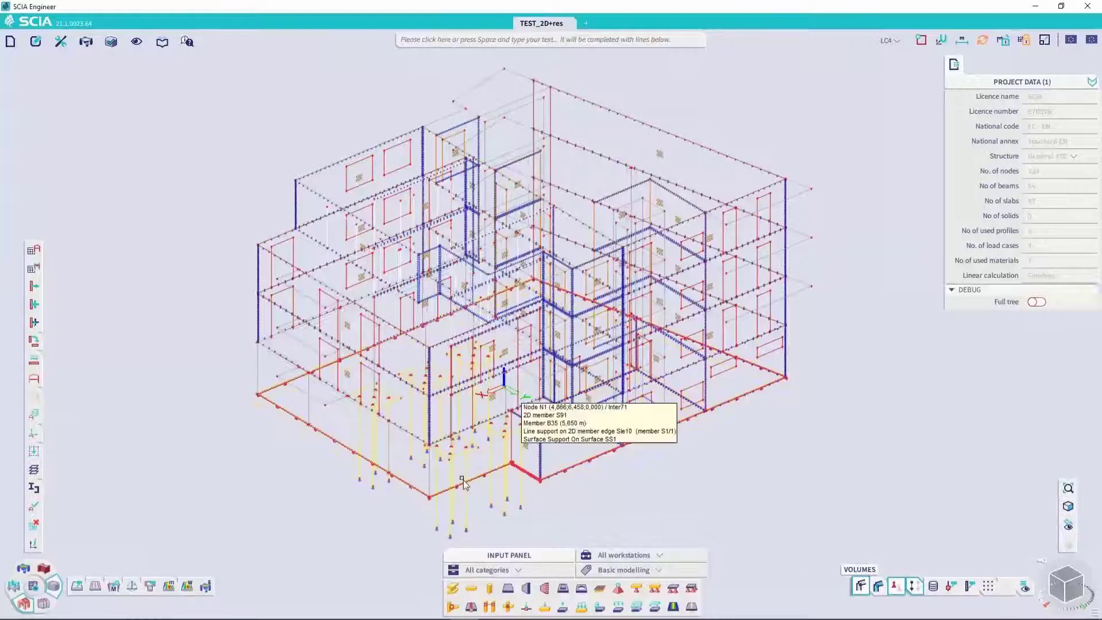
{"action": "left_click", "coordinate": [133, 584]}
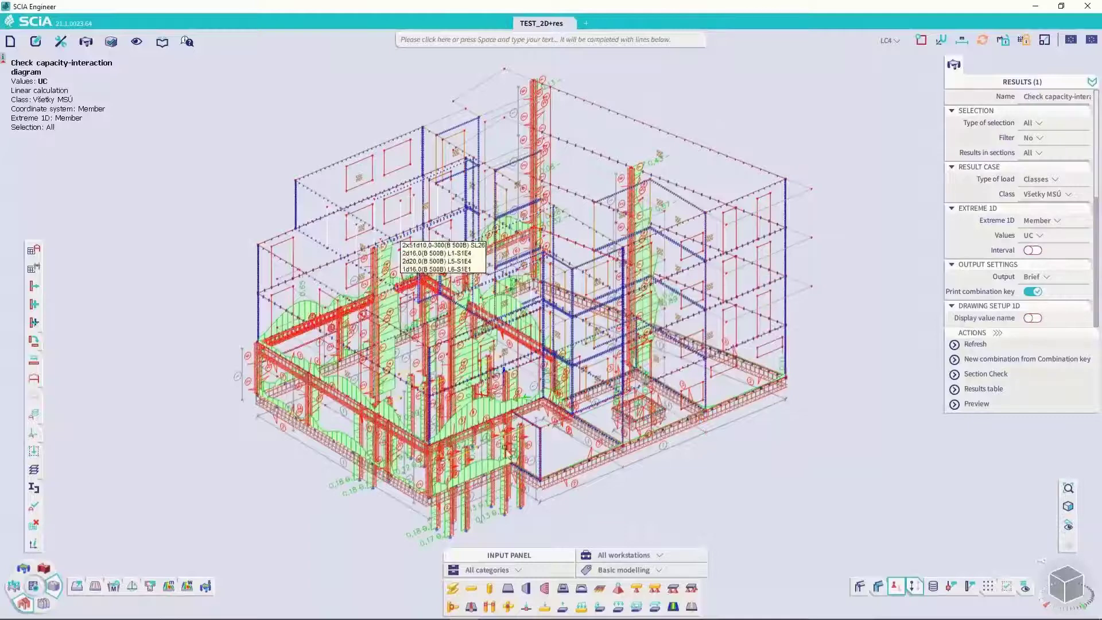
{"action": "left_click", "coordinate": [981, 391]}
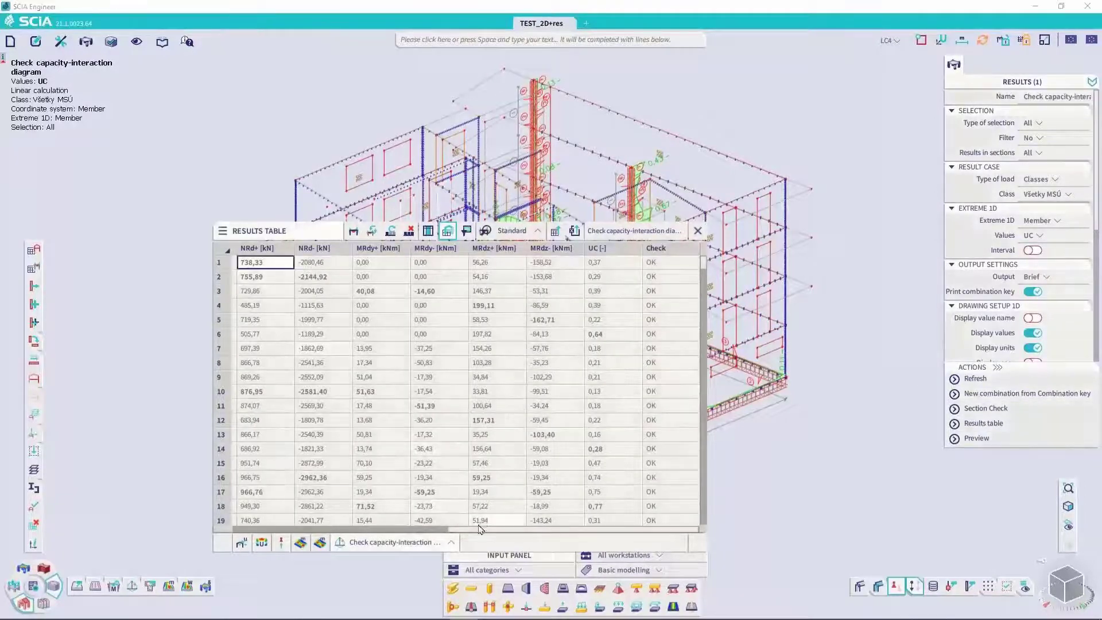
- Sort the results table by UC in descending order and open the check preview from the first row
{"action": "left_click_drag", "start_coordinate": [475, 531], "coordinate": [640, 500]}
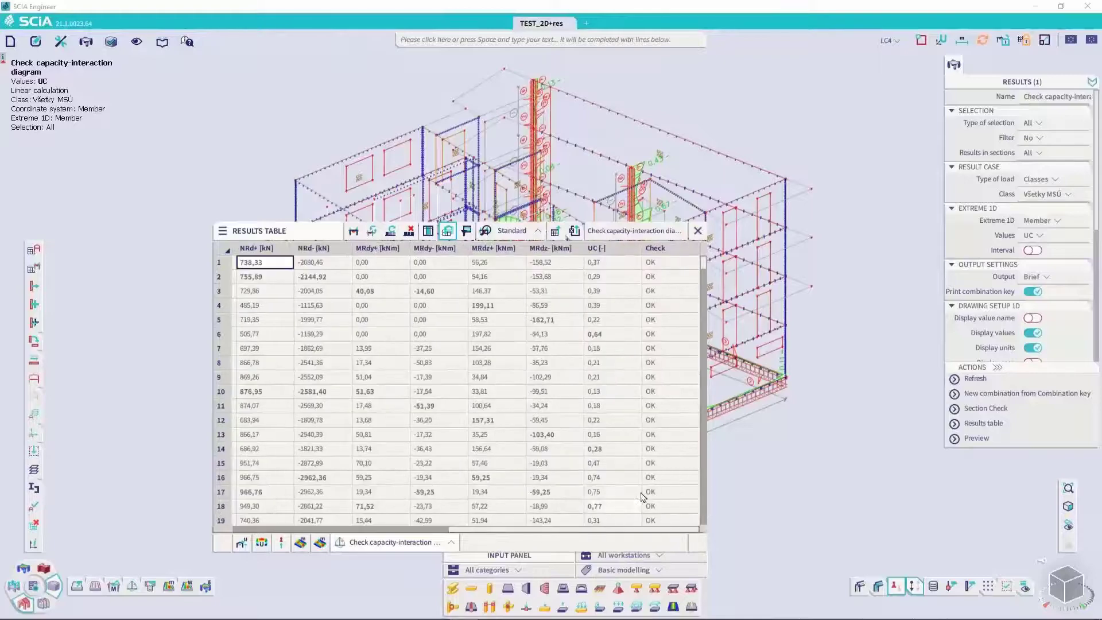
{"action": "left_click", "coordinate": [631, 253]}
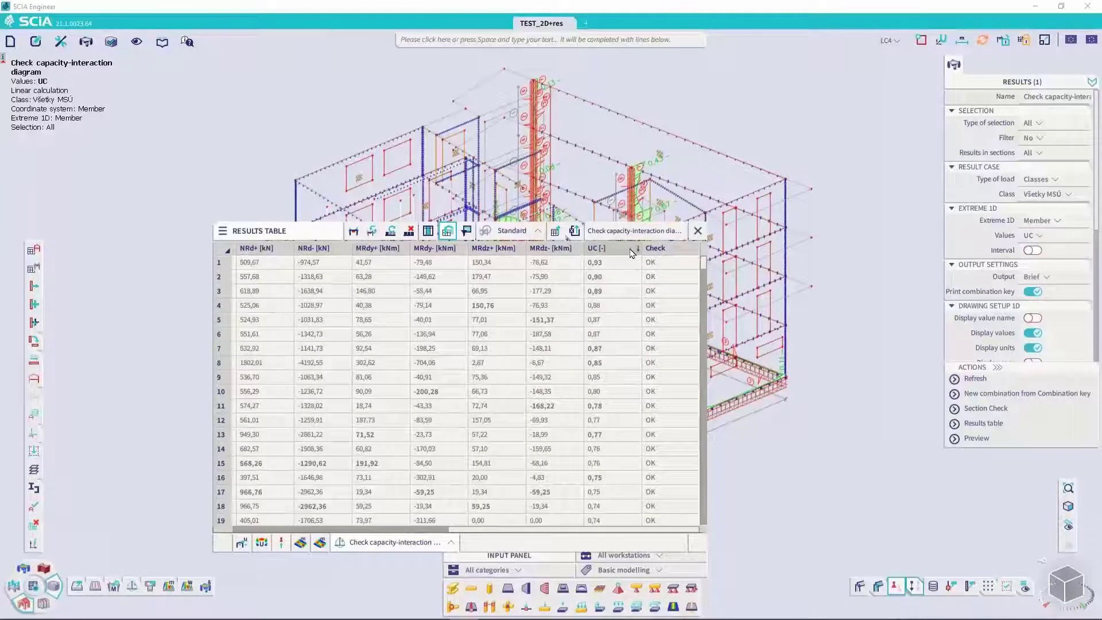
{"action": "left_click", "coordinate": [613, 264]}
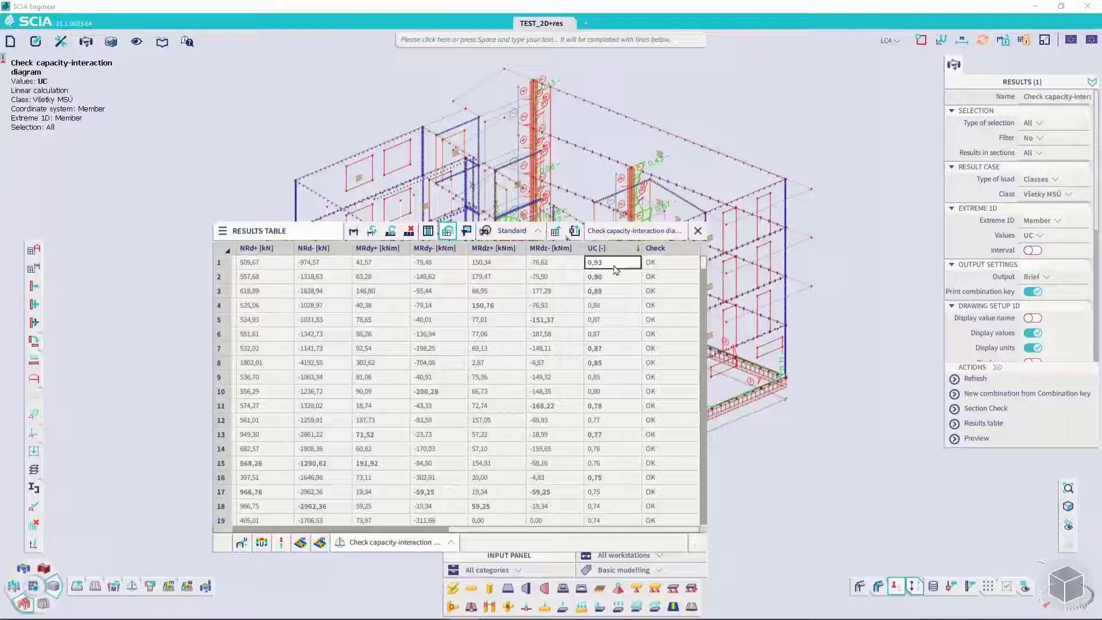
{"action": "double_click", "coordinate": [482, 263]}
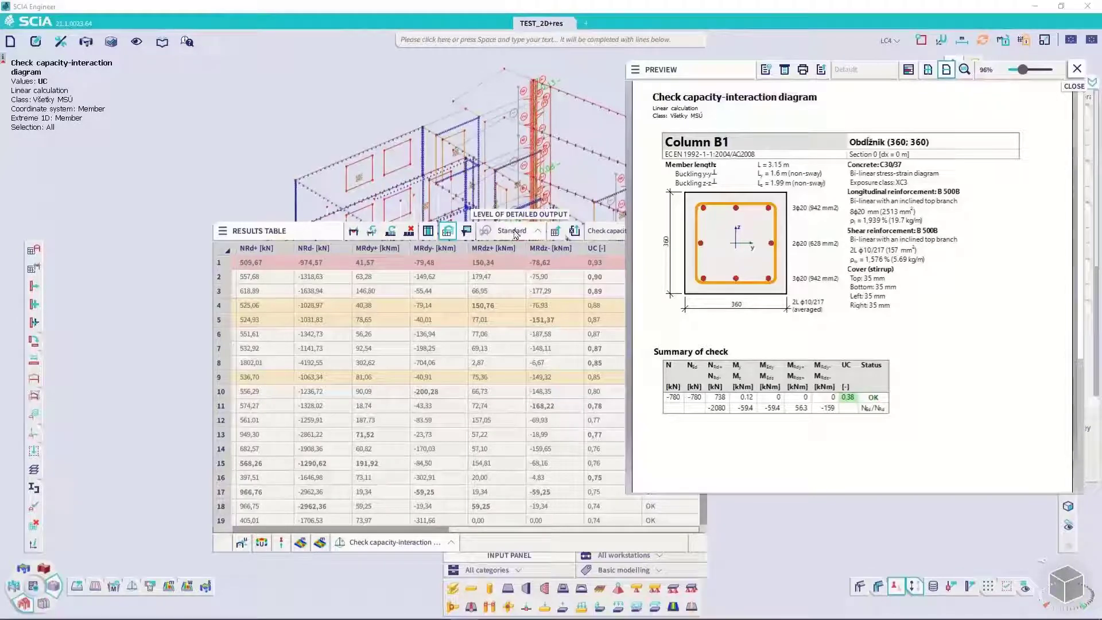
- Set the level of detailed output to Detailed, regenerate the first row's check preview and read the report through to its closing notes
{"action": "scroll", "coordinate": [516, 235], "scroll_direction": "down", "scroll_amount": 1}
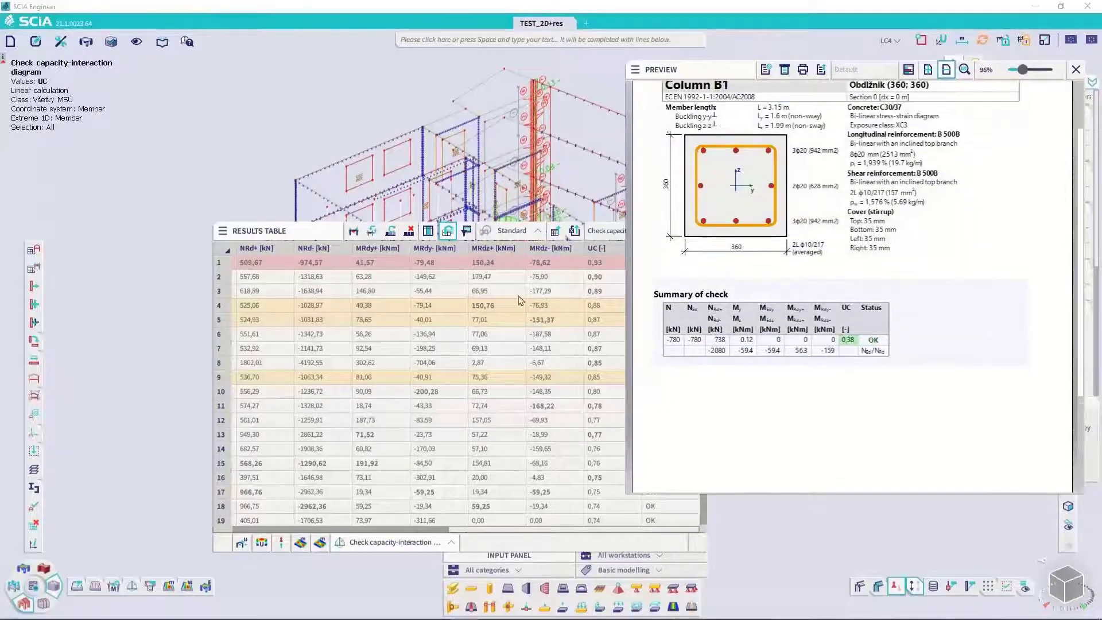
{"action": "left_click", "coordinate": [510, 233]}
{"action": "left_click", "coordinate": [512, 257]}
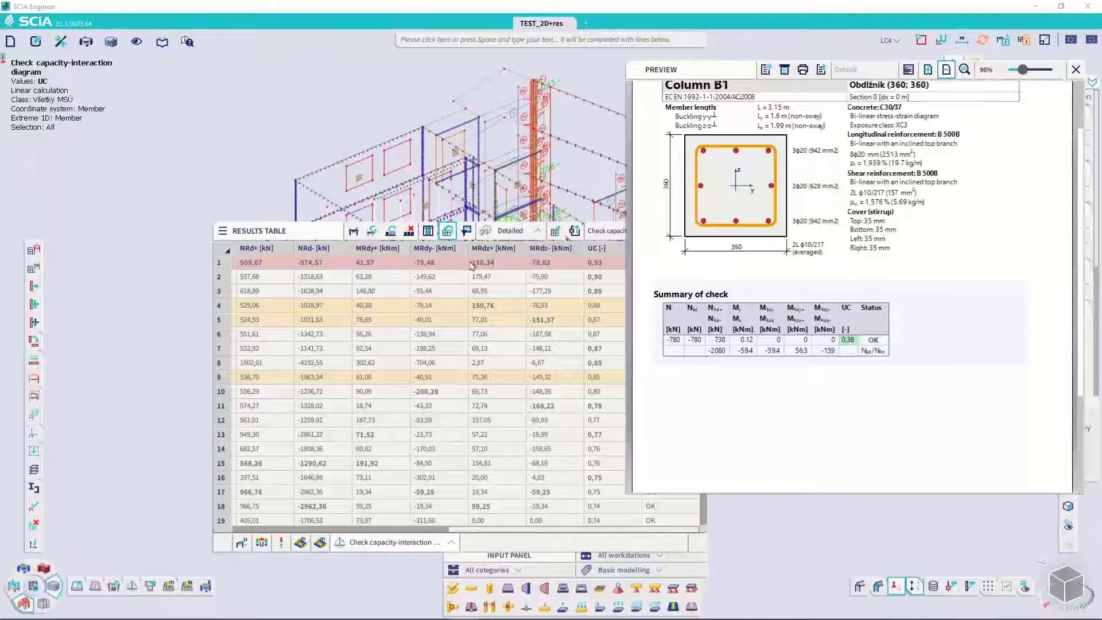
{"action": "left_click", "coordinate": [495, 265]}
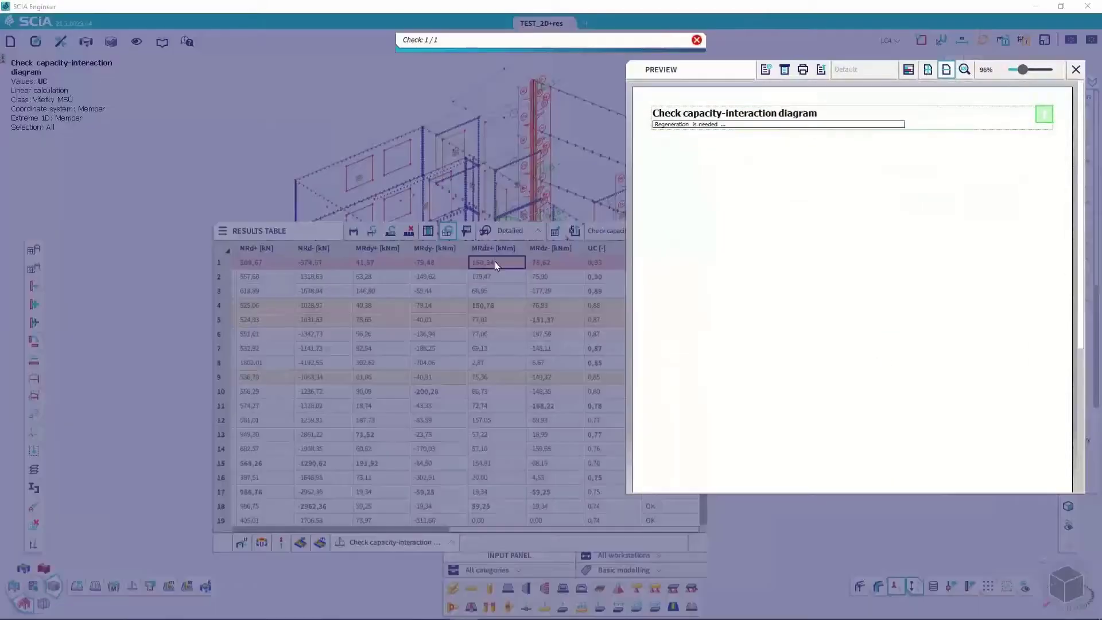
{"action": "scroll", "coordinate": [868, 389], "scroll_direction": "down", "scroll_amount": 2}
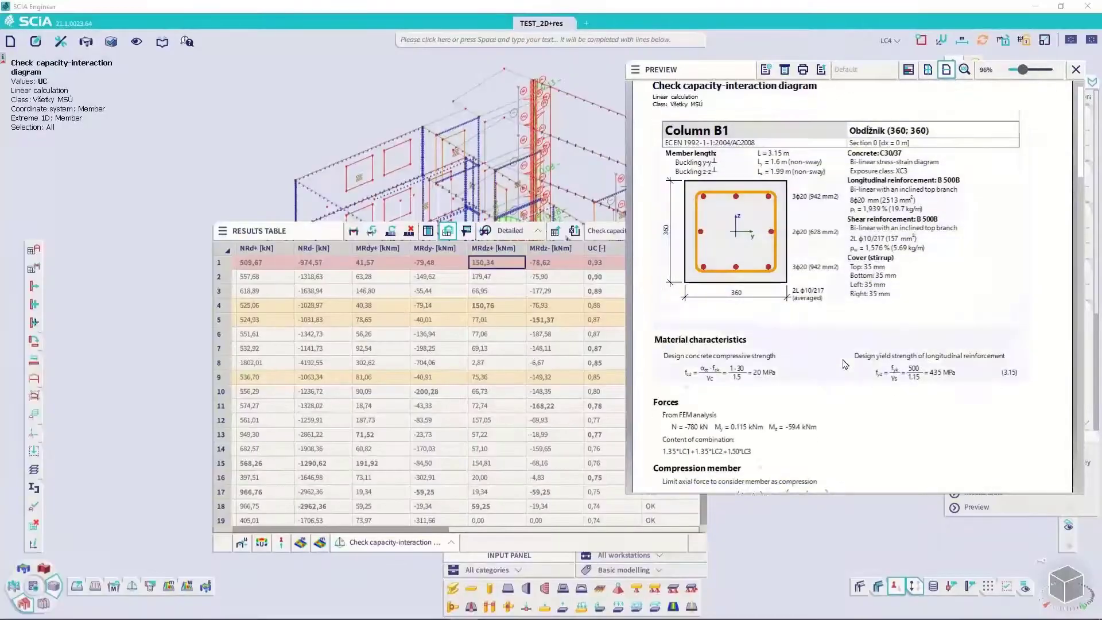
{"action": "scroll", "coordinate": [869, 389], "scroll_direction": "down", "scroll_amount": 1}
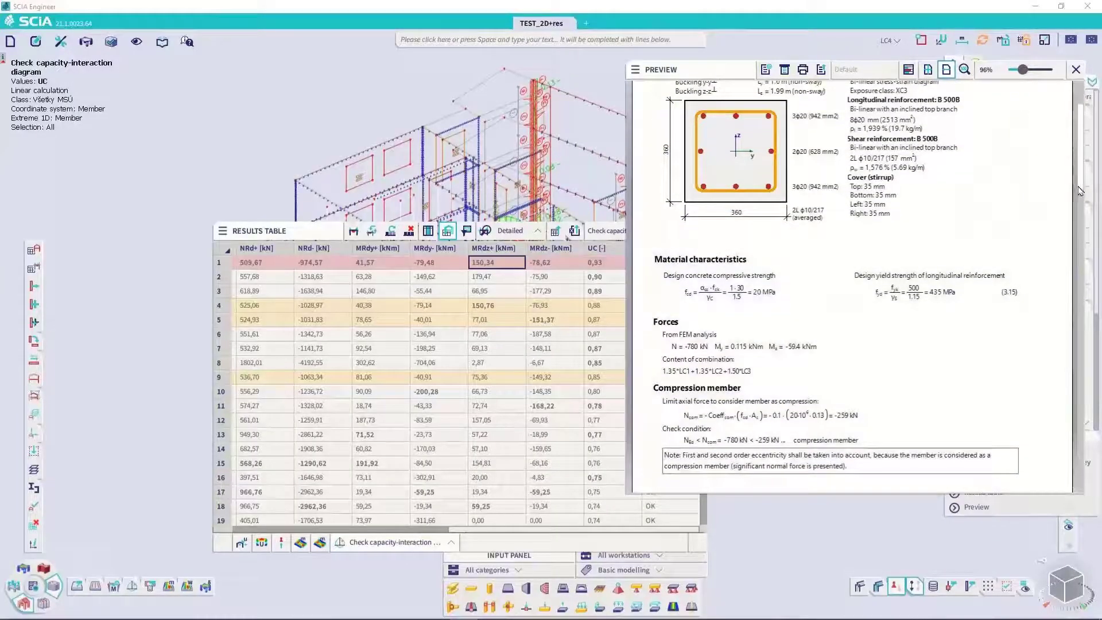
{"action": "left_click_drag", "start_coordinate": [1080, 191], "coordinate": [1083, 390]}
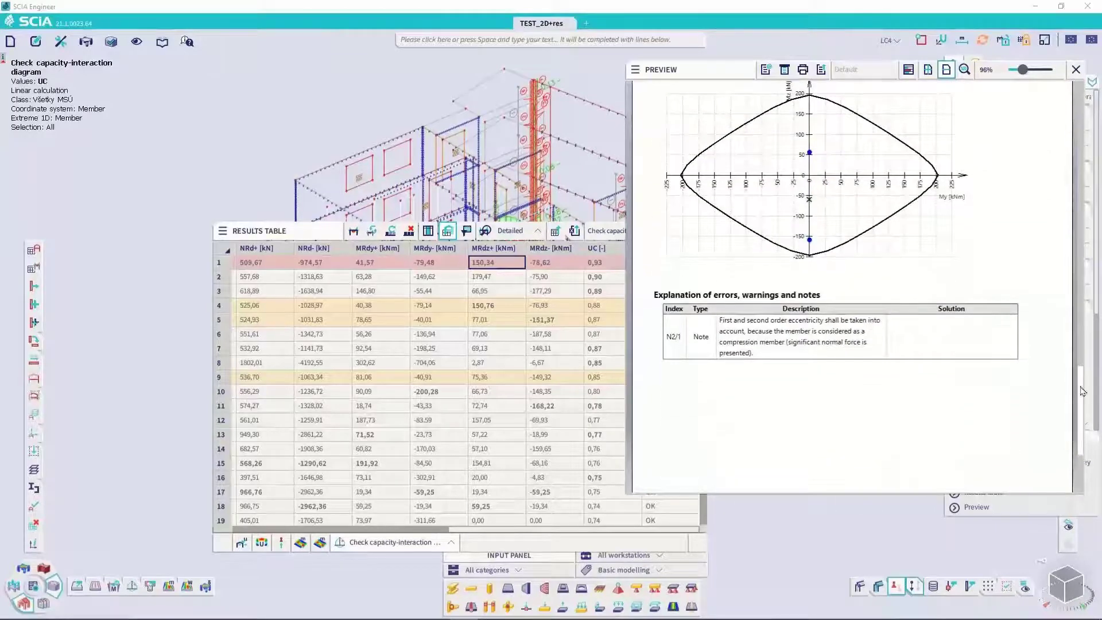
{"action": "left_click", "coordinate": [1075, 69]}
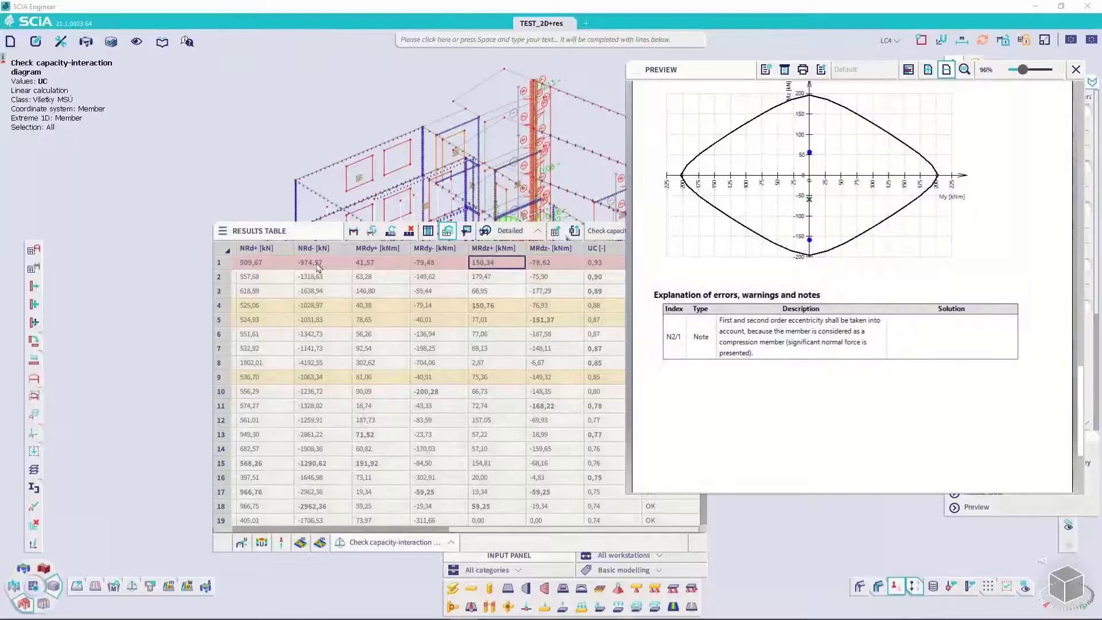
- Restore the application window to a smaller size and place the preview and the results table outside it
{"action": "double_click", "coordinate": [383, 10]}
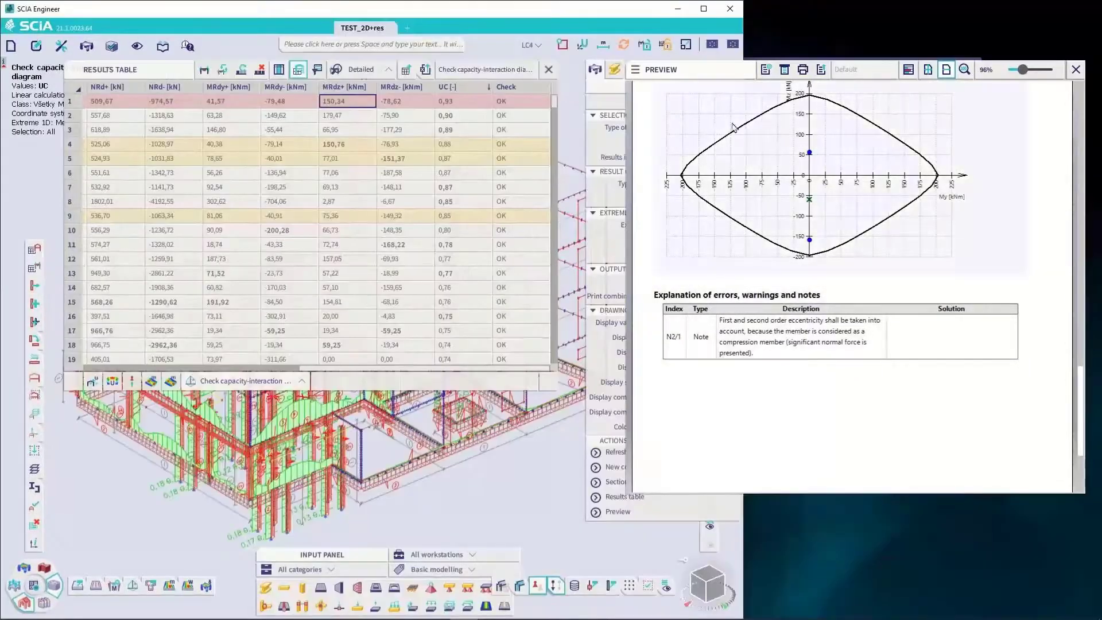
{"action": "left_click_drag", "start_coordinate": [691, 76], "coordinate": [895, 217]}
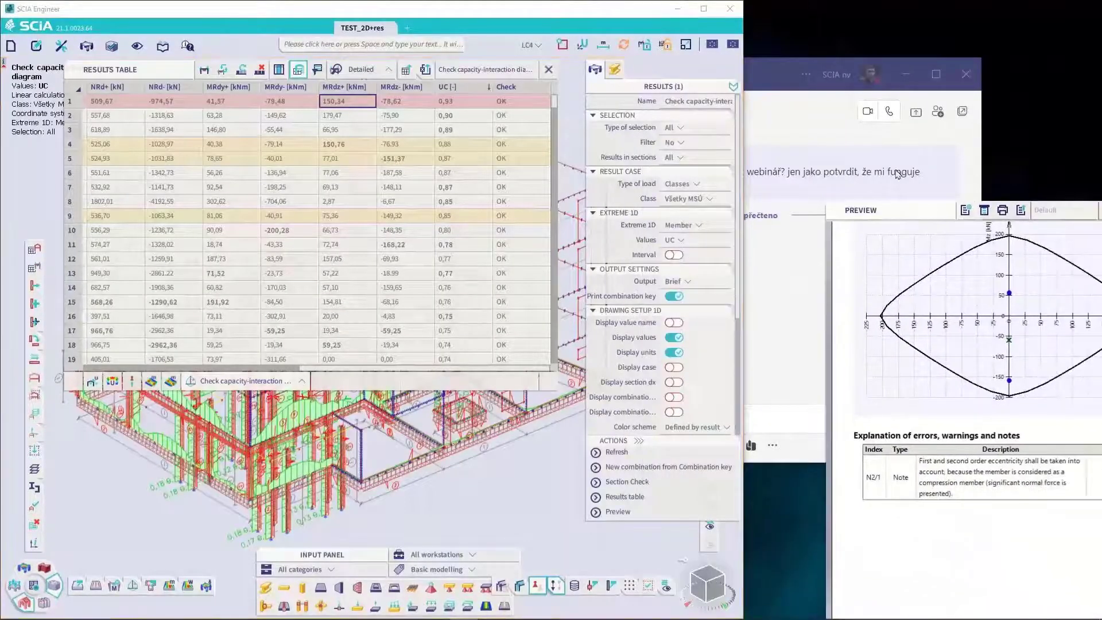
{"action": "left_click_drag", "start_coordinate": [1027, 80], "coordinate": [901, 82]}
{"action": "left_click", "coordinate": [903, 76]}
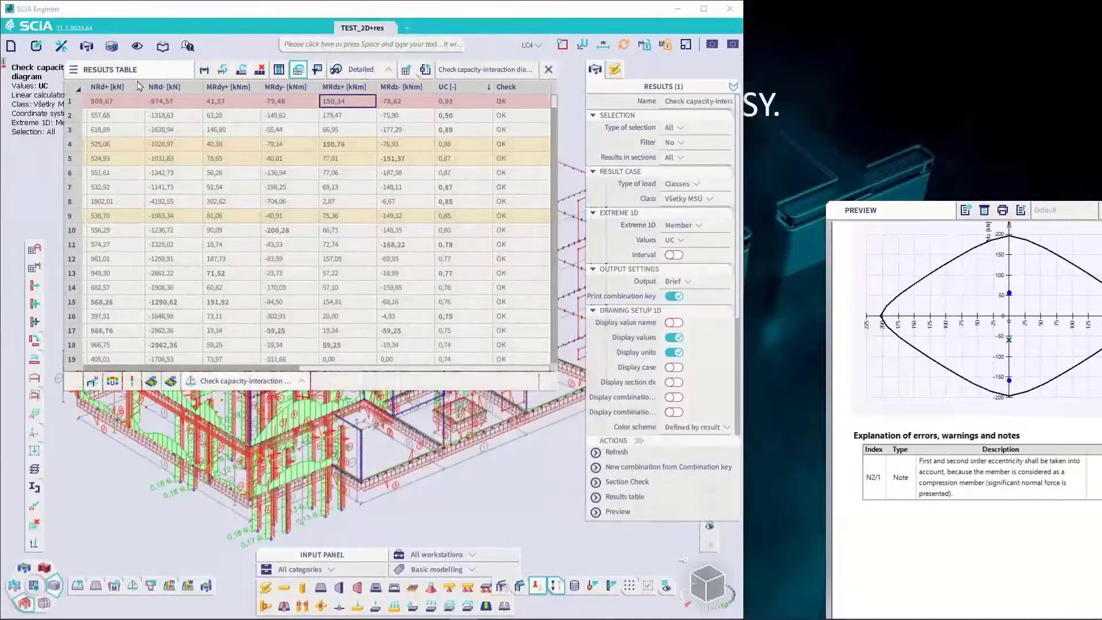
{"action": "left_click_drag", "start_coordinate": [140, 72], "coordinate": [879, 96]}
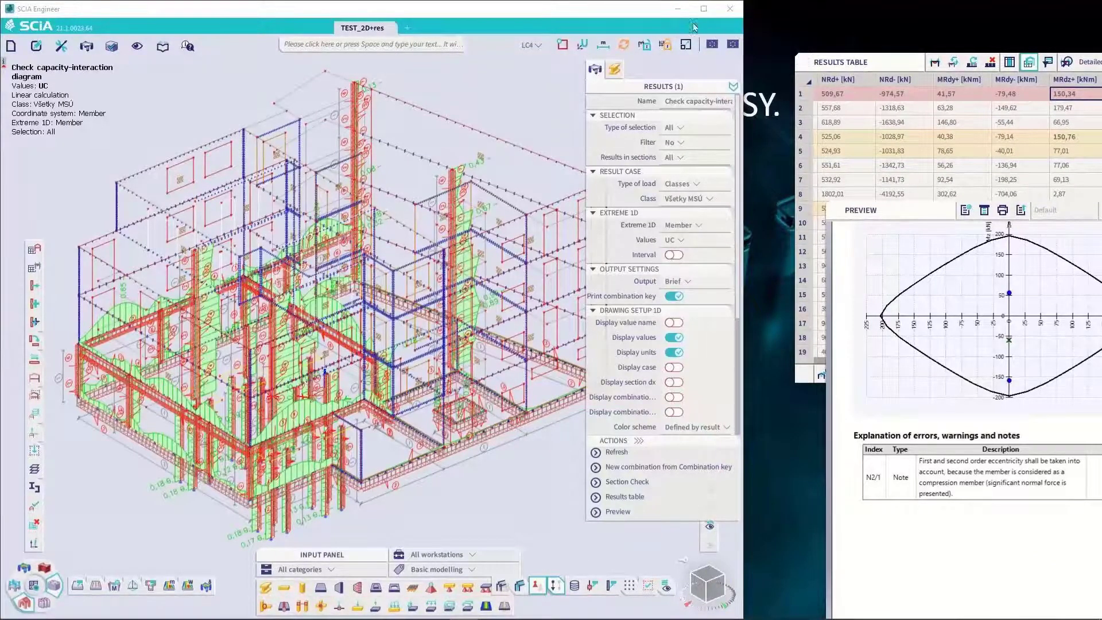
- Maximize the application window, bring the results table and preview back over the model, and close the preview
{"action": "left_click", "coordinate": [704, 8]}
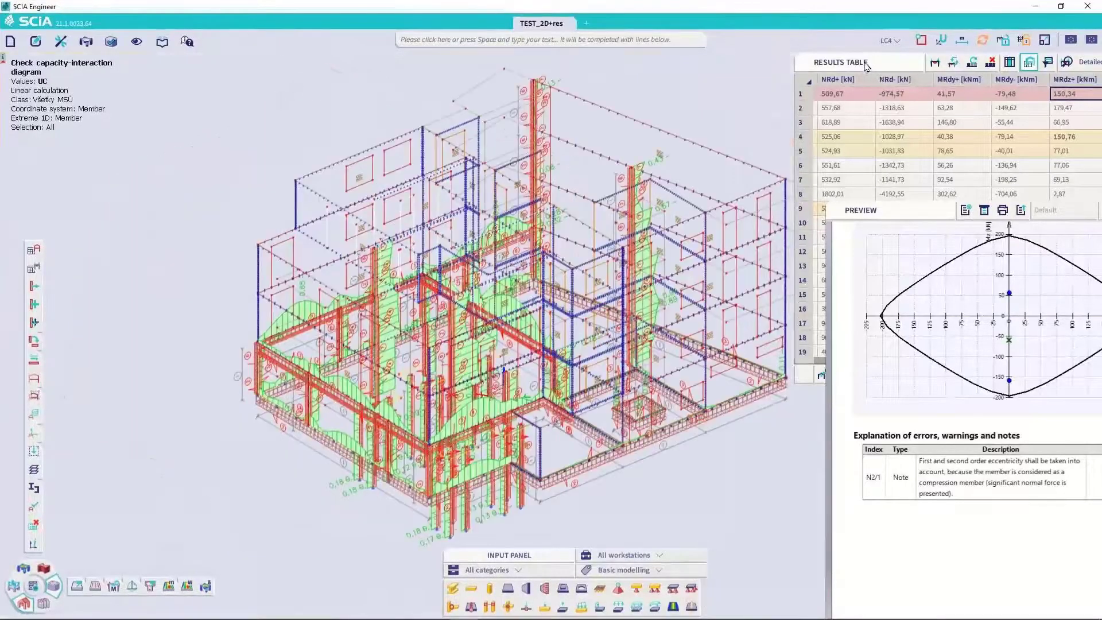
{"action": "left_click_drag", "start_coordinate": [866, 66], "coordinate": [294, 114]}
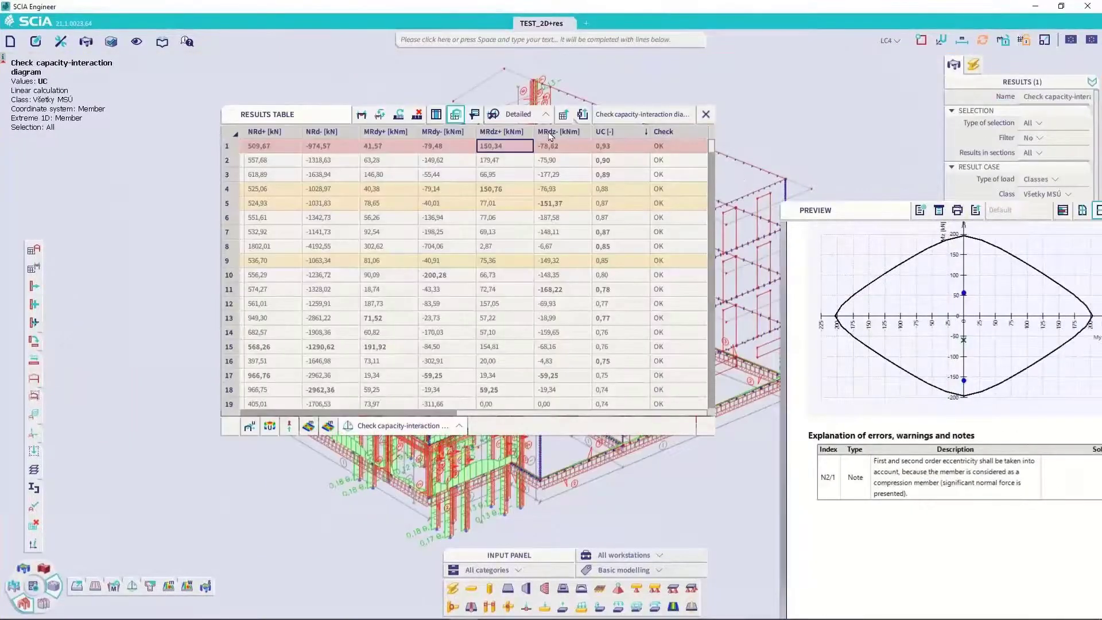
{"action": "left_click_drag", "start_coordinate": [842, 216], "coordinate": [597, 111]}
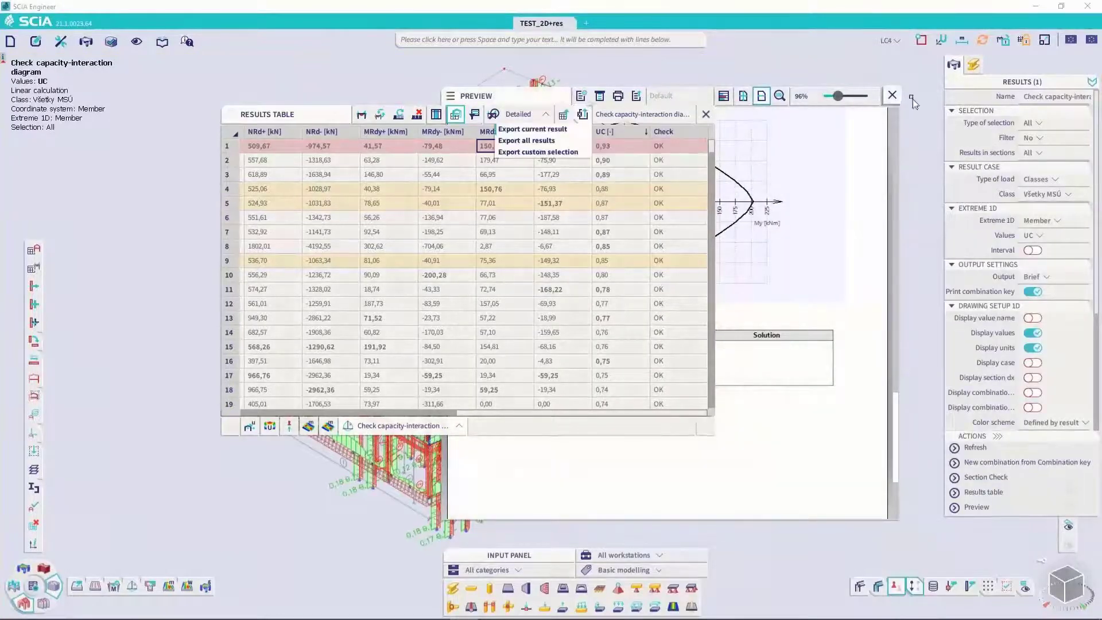
{"action": "left_click", "coordinate": [892, 96]}
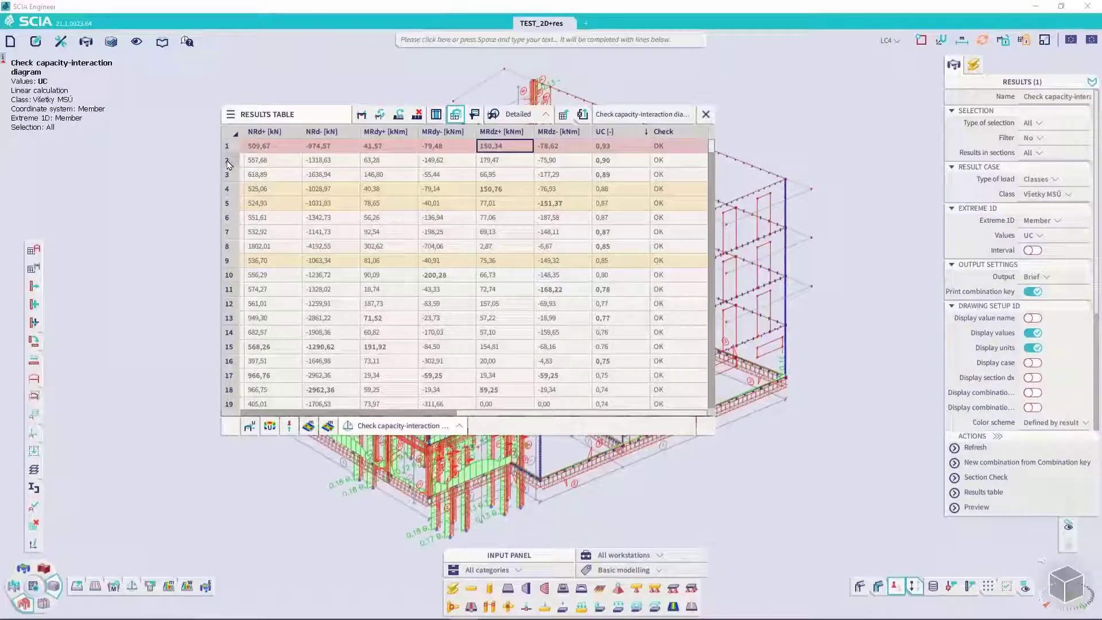
- Select the members of the first three rows in the results table and show their shared 1D member properties
{"action": "key", "text": "Down"}
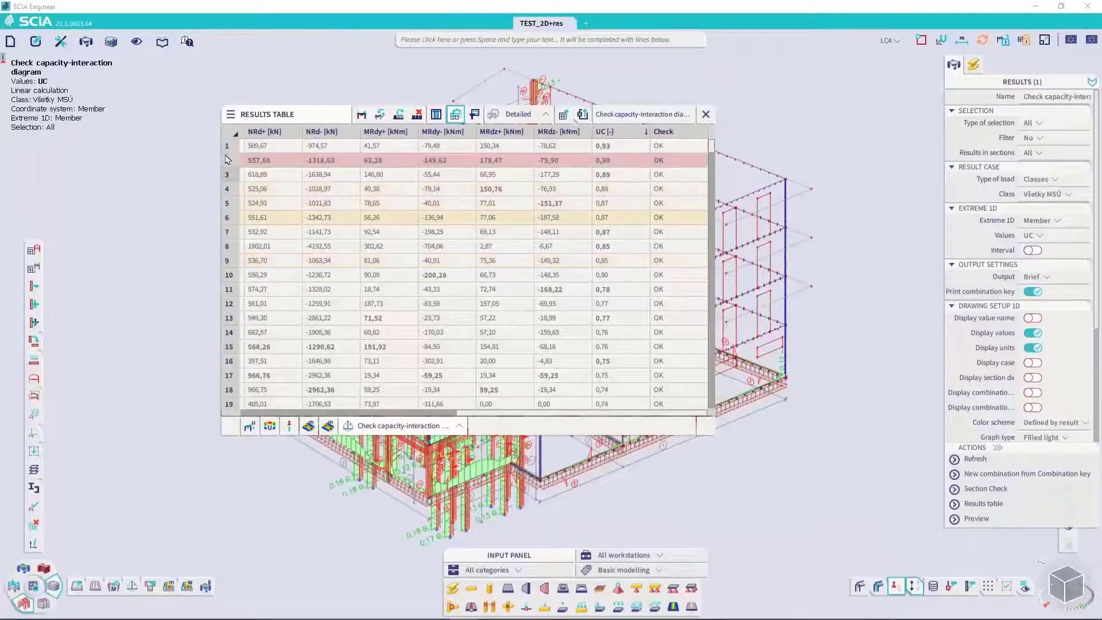
{"action": "key", "text": "shift+Down"}
{"action": "left_click", "coordinate": [295, 149], "text": "ctrl"}
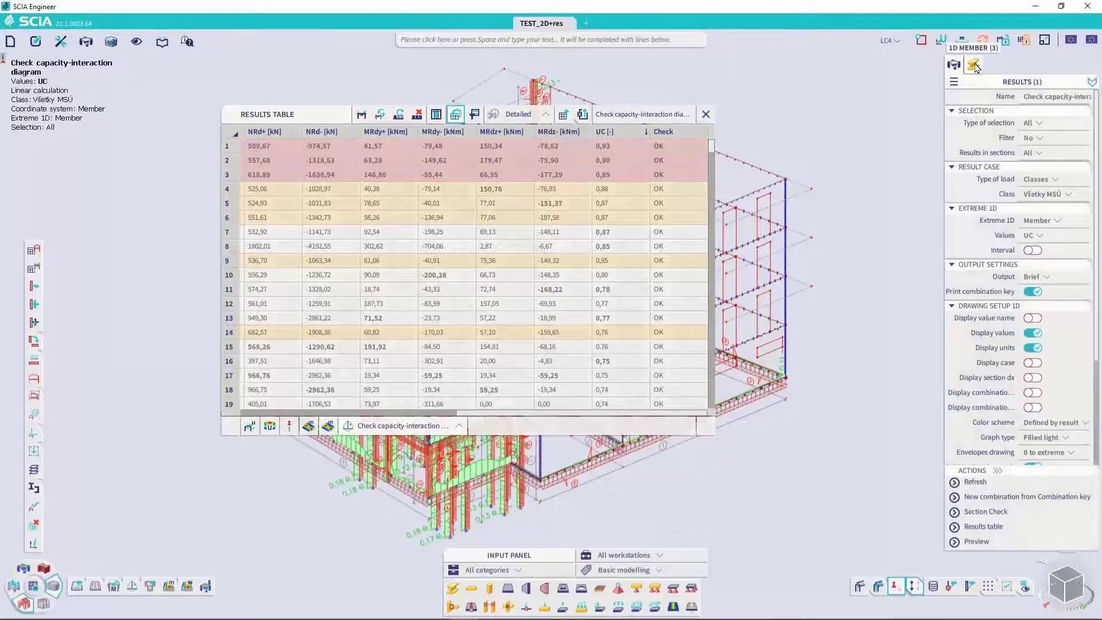
{"action": "left_click", "coordinate": [954, 65]}
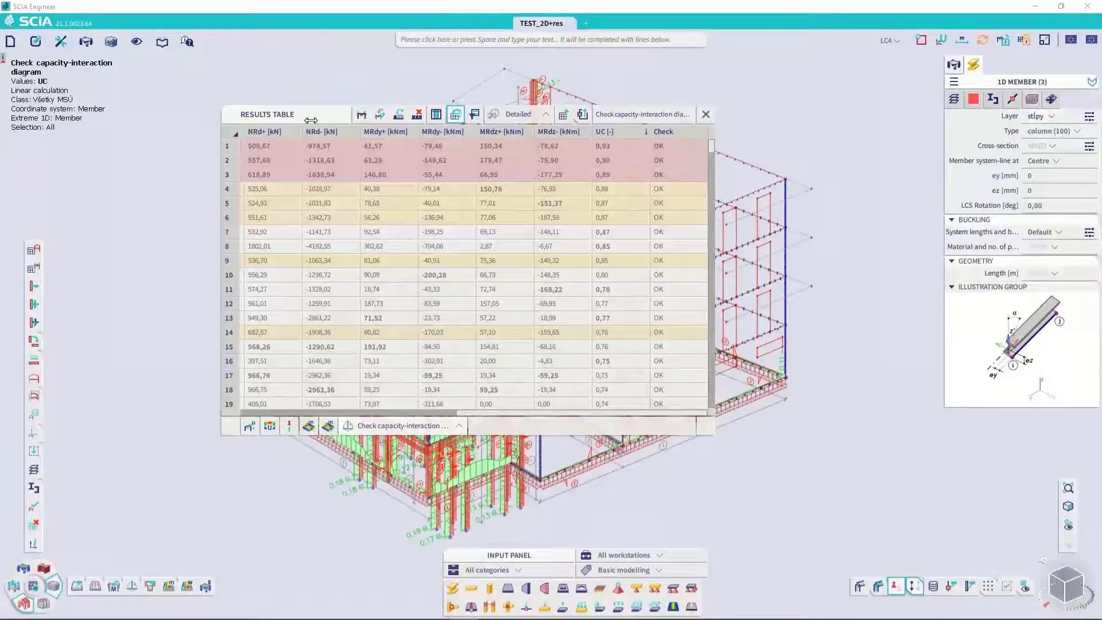
- Close the results table and hide everything in the model except the three selected columns
{"action": "left_click", "coordinate": [583, 114]}
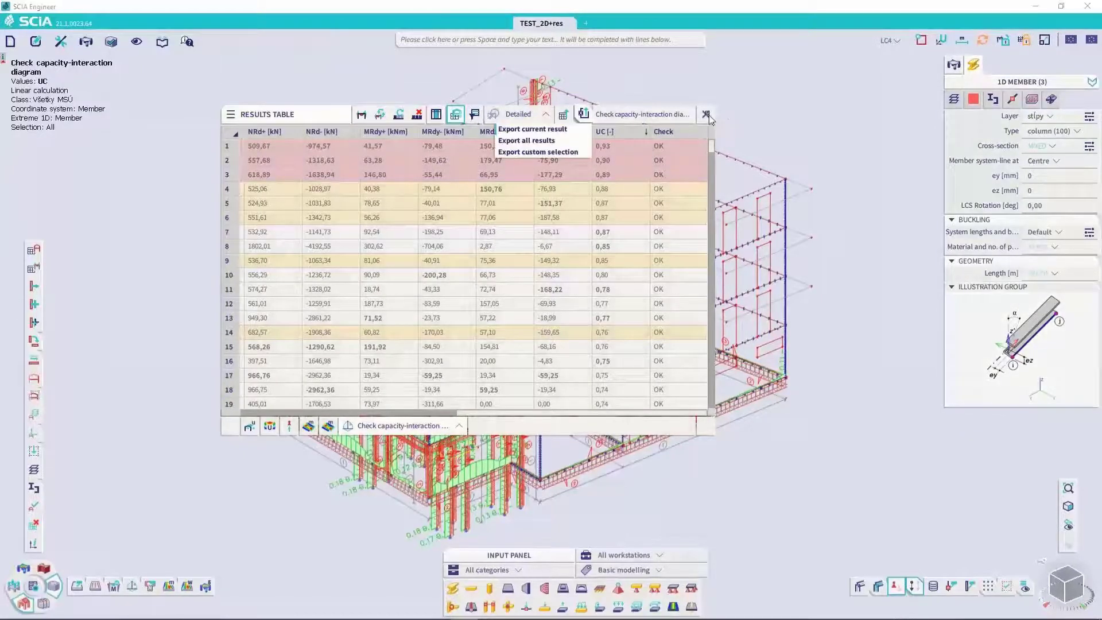
{"action": "left_click", "coordinate": [705, 114]}
{"action": "left_click", "coordinate": [705, 114]}
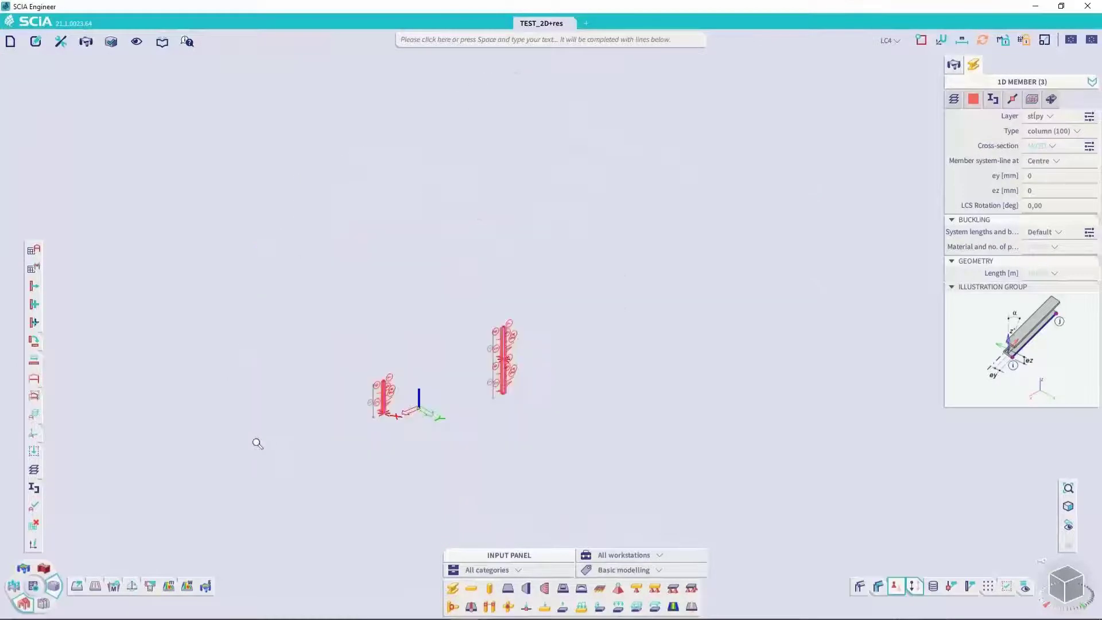
{"action": "right_click", "coordinate": [253, 445]}
{"action": "mouse_move", "coordinate": [232, 441]}
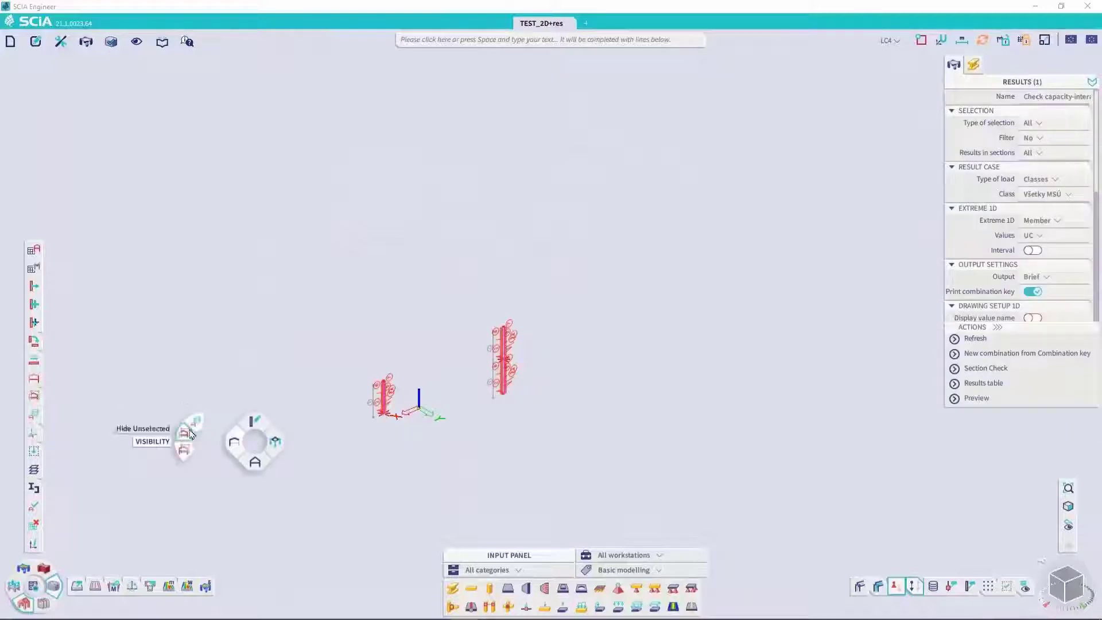
{"action": "left_click", "coordinate": [191, 433]}
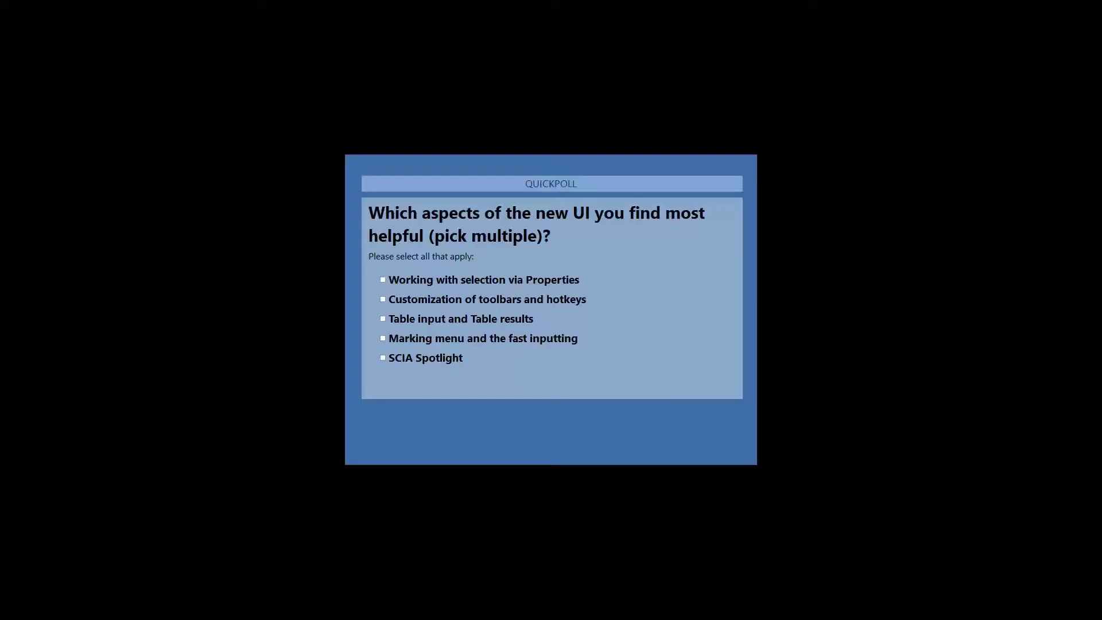